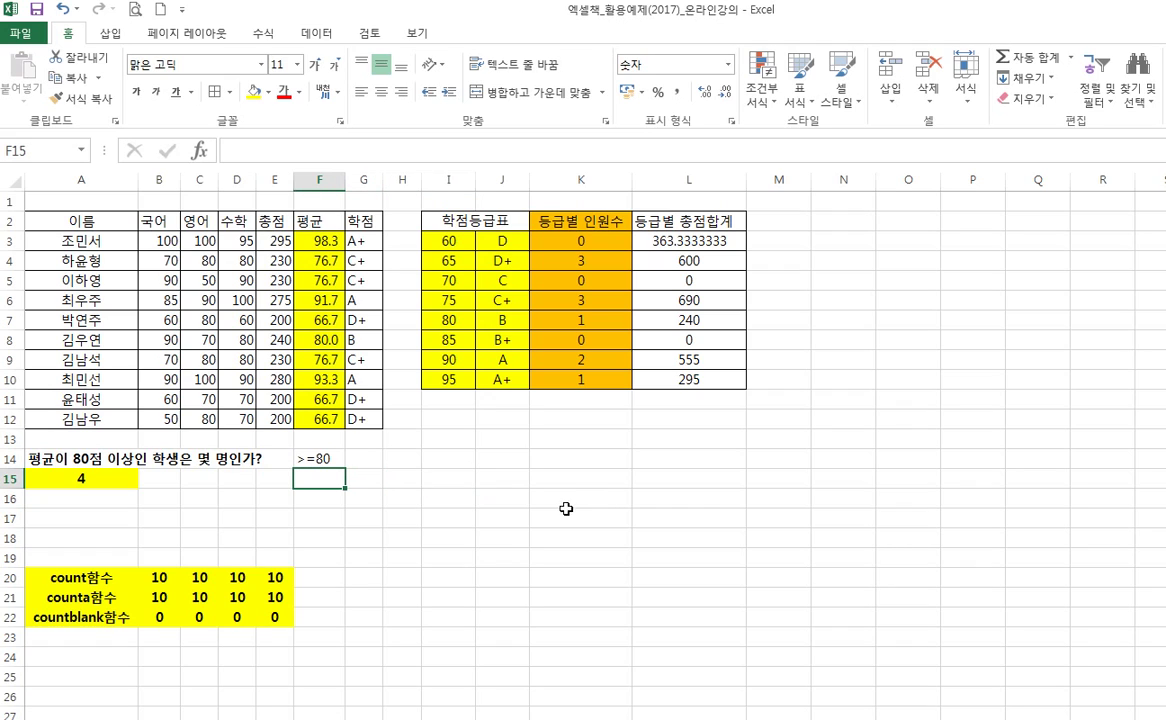
# - Examine the total, average and grade columns of the score table and the letter grades in the grade lookup table
pyautogui.moveTo(273, 242); pyautogui.dragTo(273, 422)
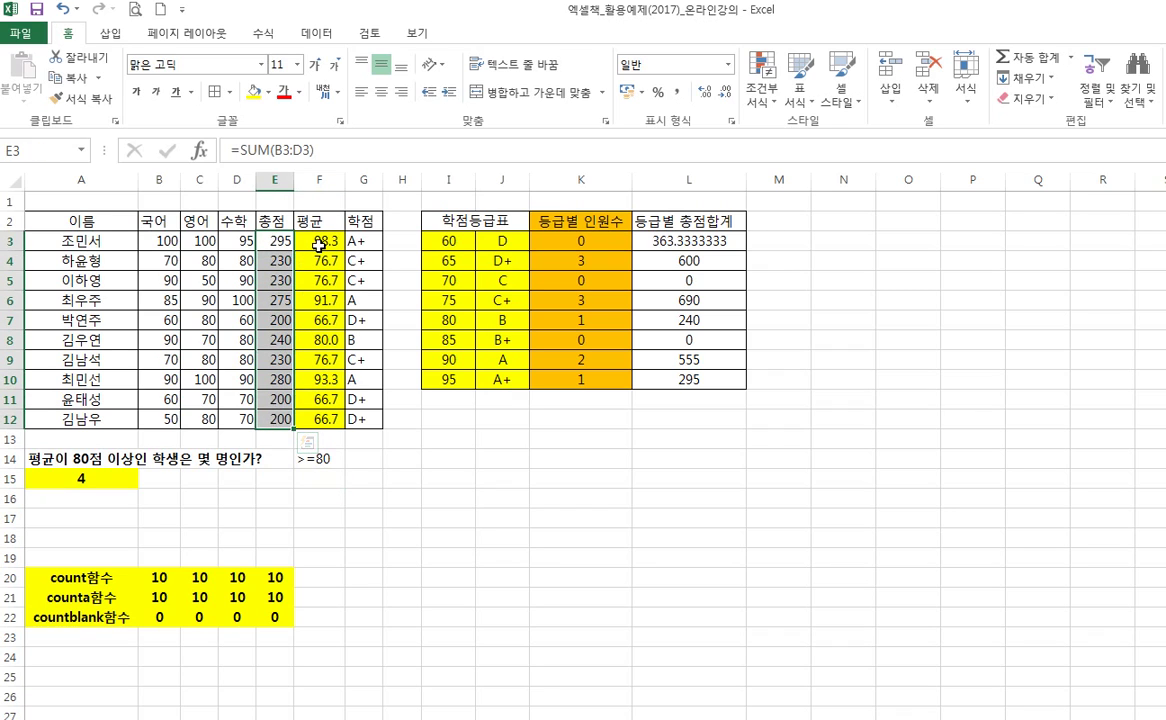
pyautogui.moveTo(318, 240); pyautogui.dragTo(319, 415)
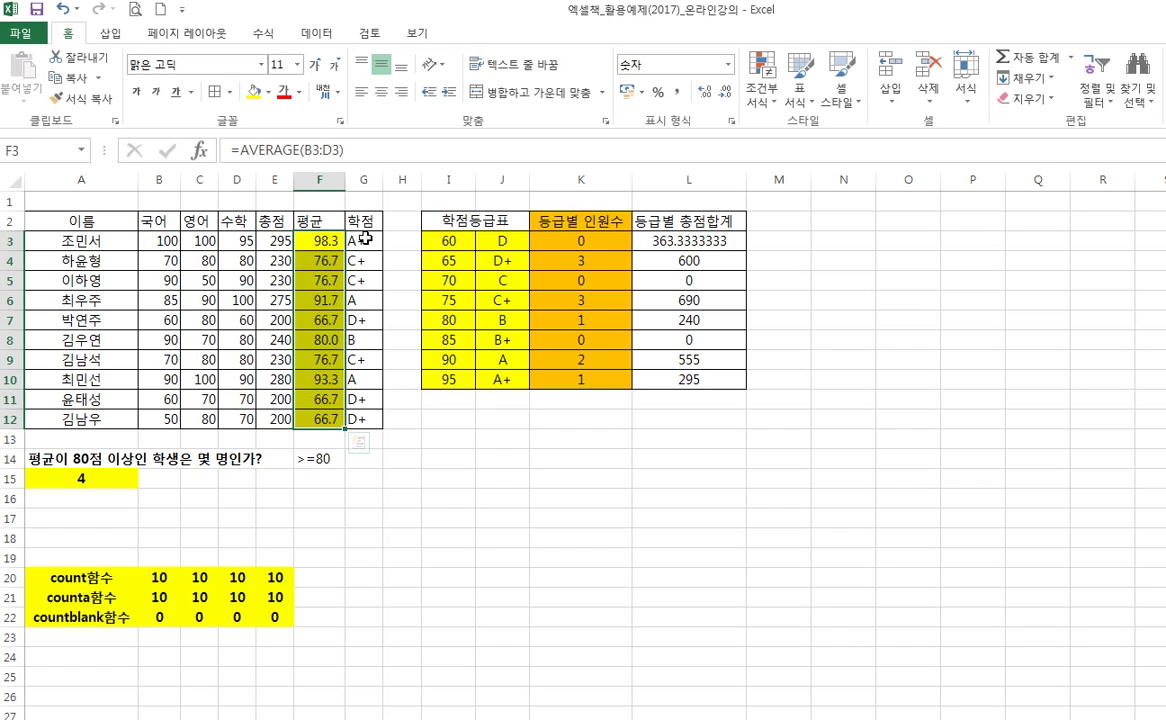
pyautogui.moveTo(360, 240); pyautogui.dragTo(362, 421)
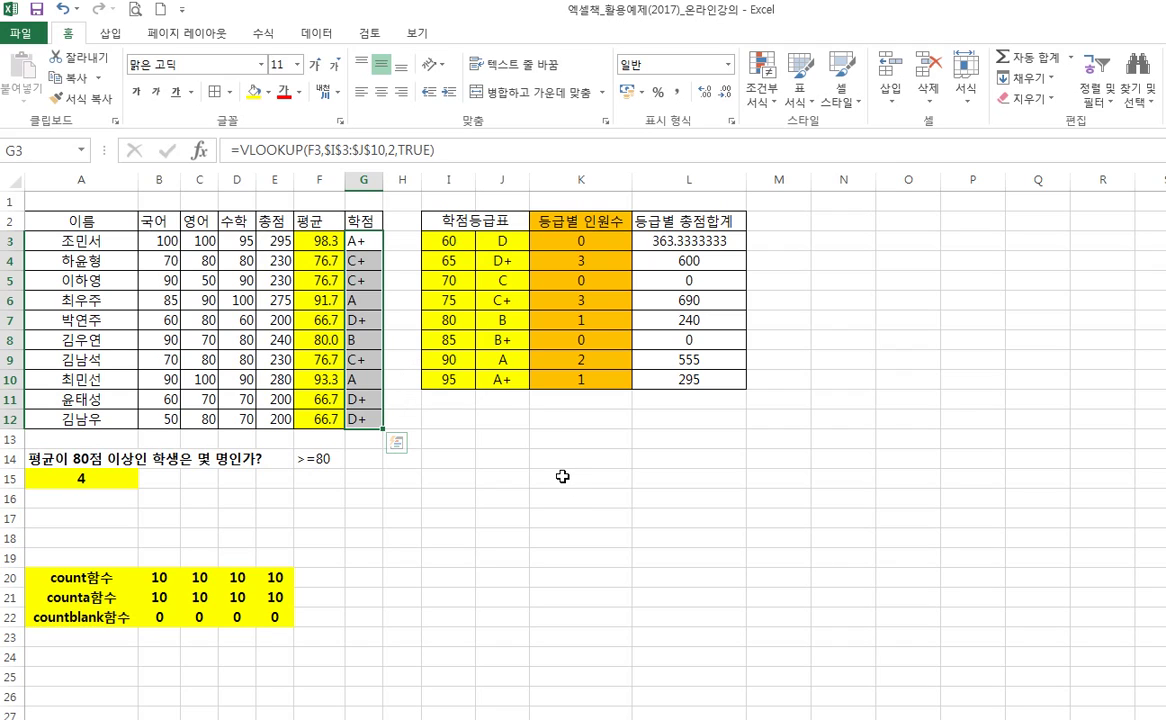
pyautogui.click(494, 456)
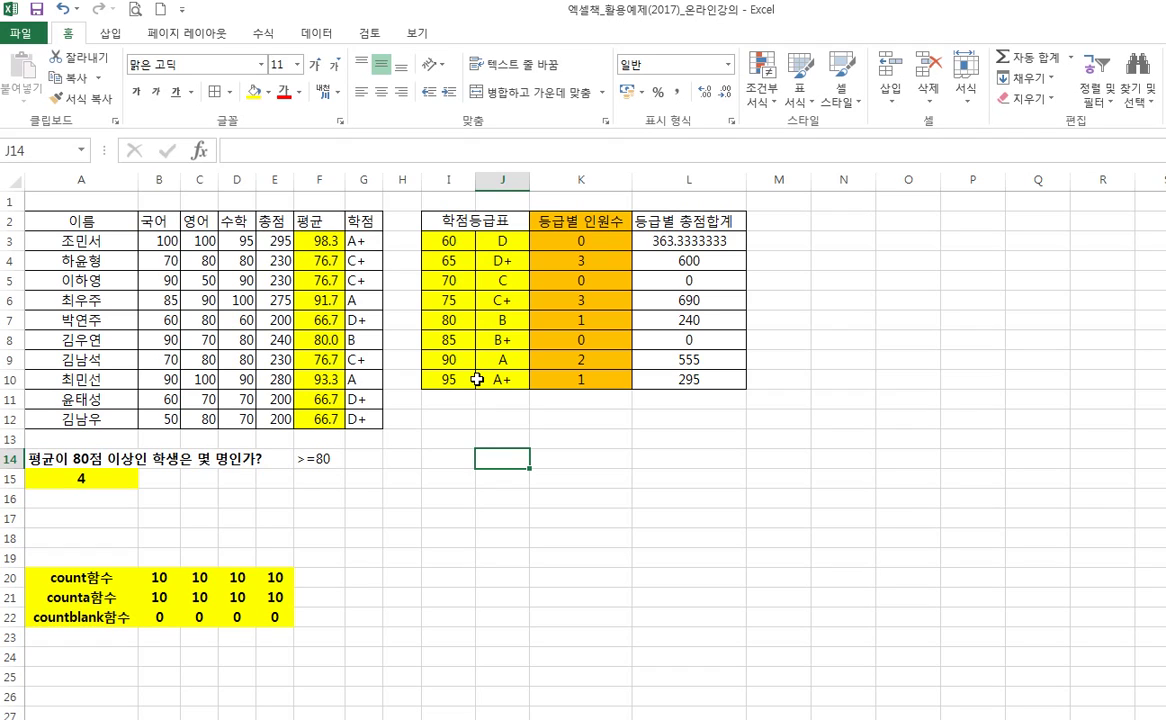
pyautogui.click(310, 241)
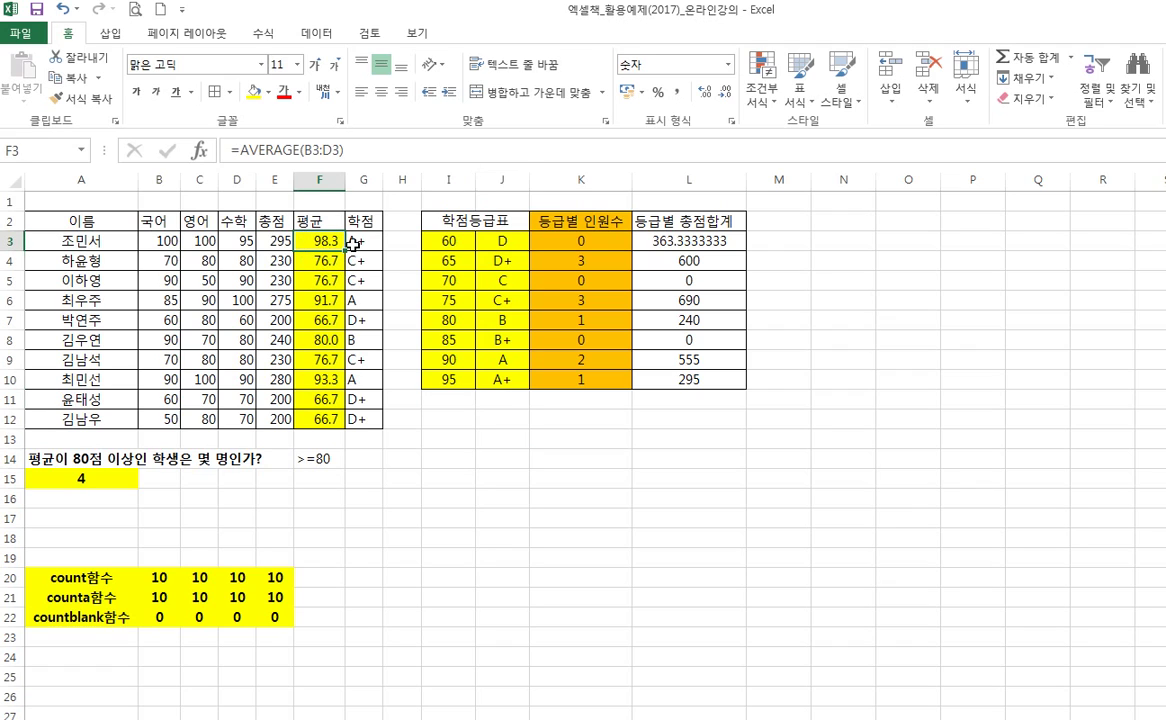
pyautogui.click(351, 241)
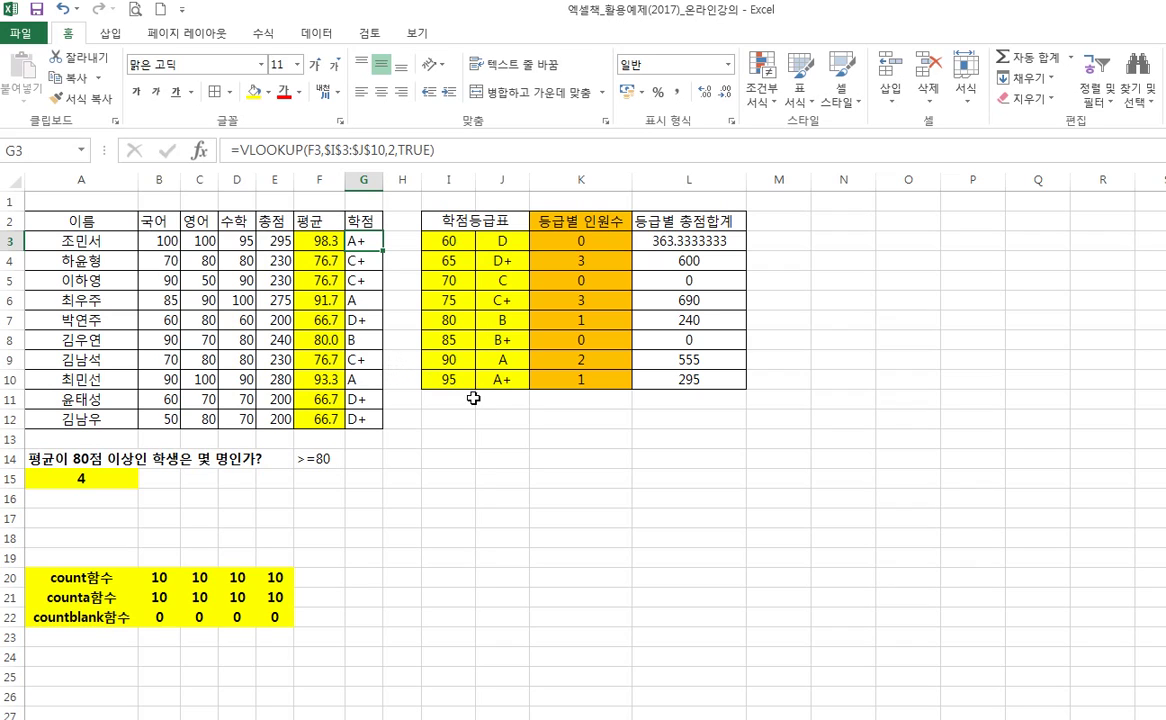
pyautogui.click(496, 378)
pyautogui.moveTo(505, 242); pyautogui.dragTo(488, 357)
pyautogui.click(486, 377)
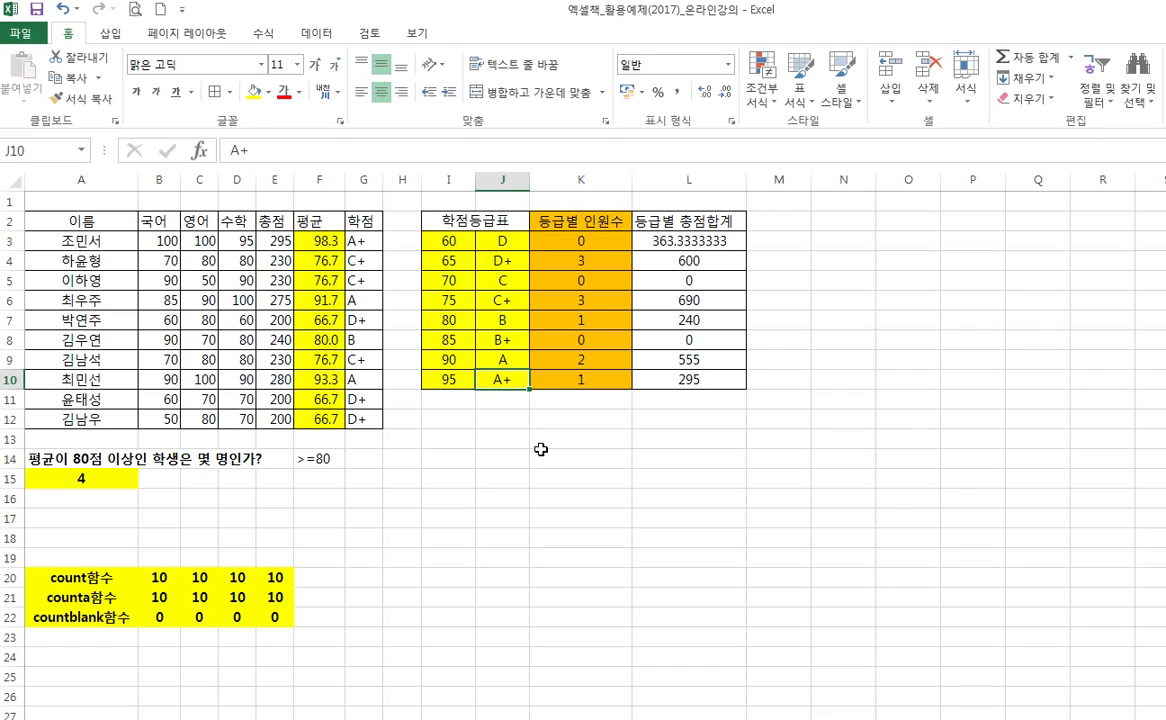
# - Enter the label 개수 in cell J12 below the grade table
pyautogui.press('Down')
pyautogui.press('Down')
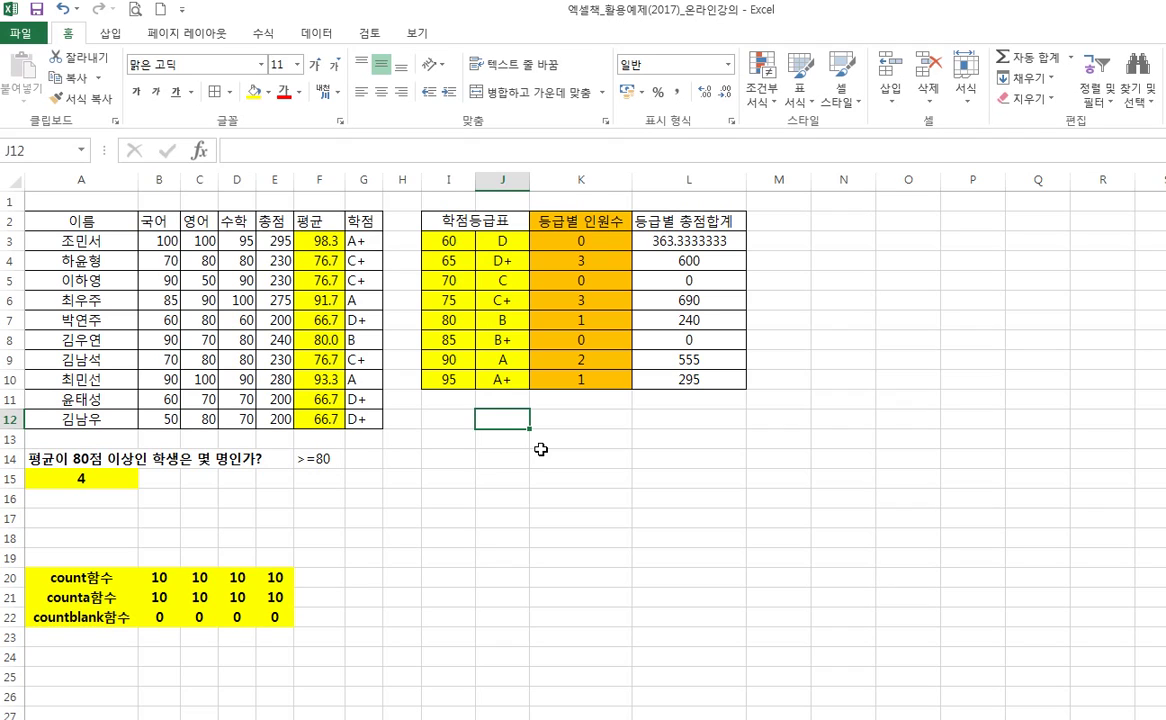
pyautogui.write('tnt')
pyautogui.press('BackSpace')
pyautogui.press('BackSpace')
pyautogui.press('BackSpace')
pyautogui.write('수')
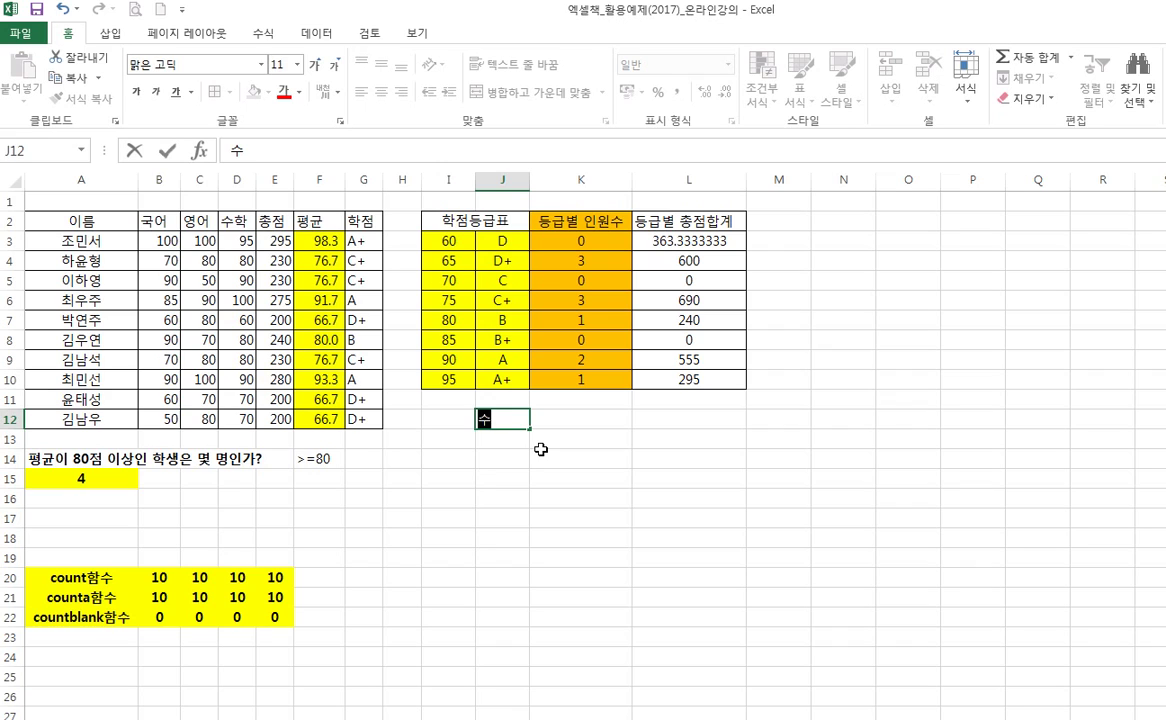
pyautogui.write('ㅅ가')
pyautogui.press('BackSpace')
pyautogui.press('BackSpace')
pyautogui.write('자')
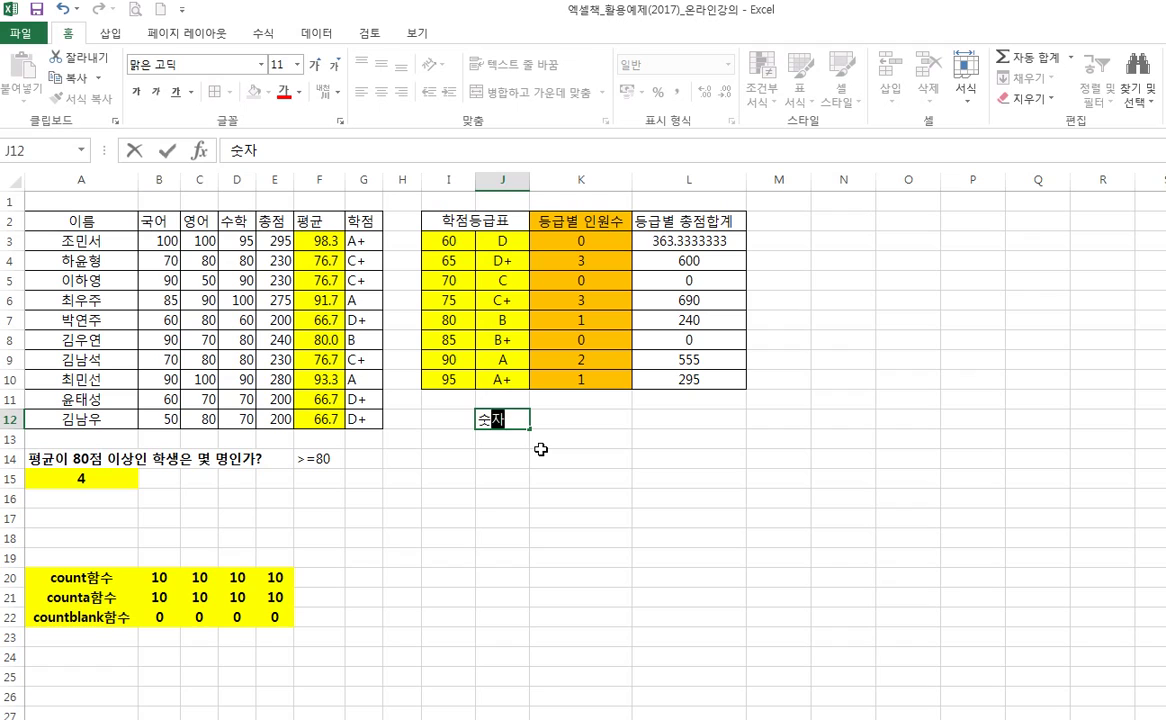
pyautogui.press('BackSpace')
pyautogui.press('BackSpace')
pyautogui.press('BackSpace')
pyautogui.write('개수')
pyautogui.press('Return')
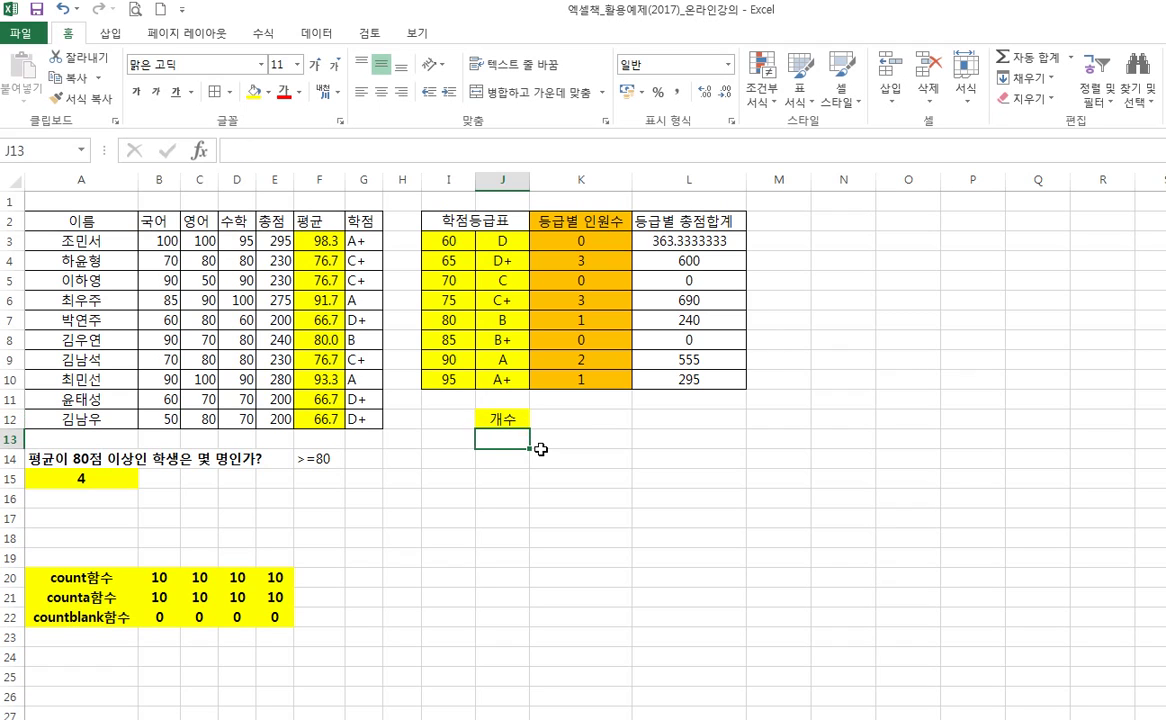
pyautogui.press('Down')
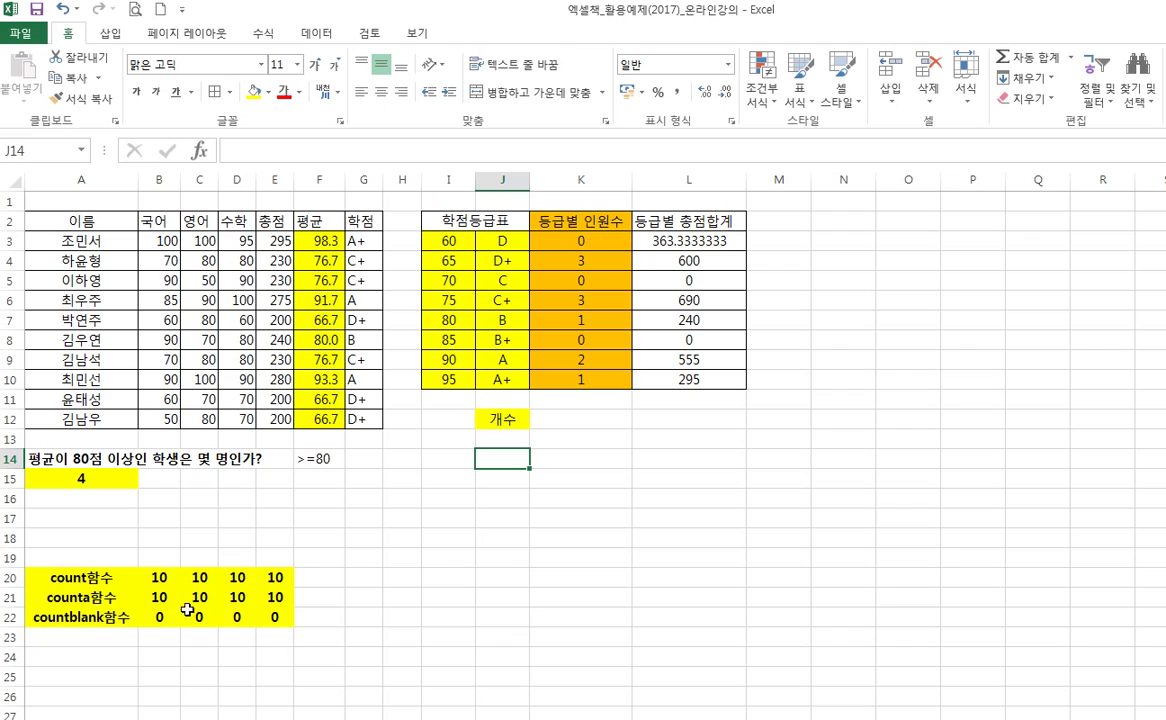
# - Enter the function names if, count and countif in cells I20, J20 and K20
pyautogui.click(450, 583)
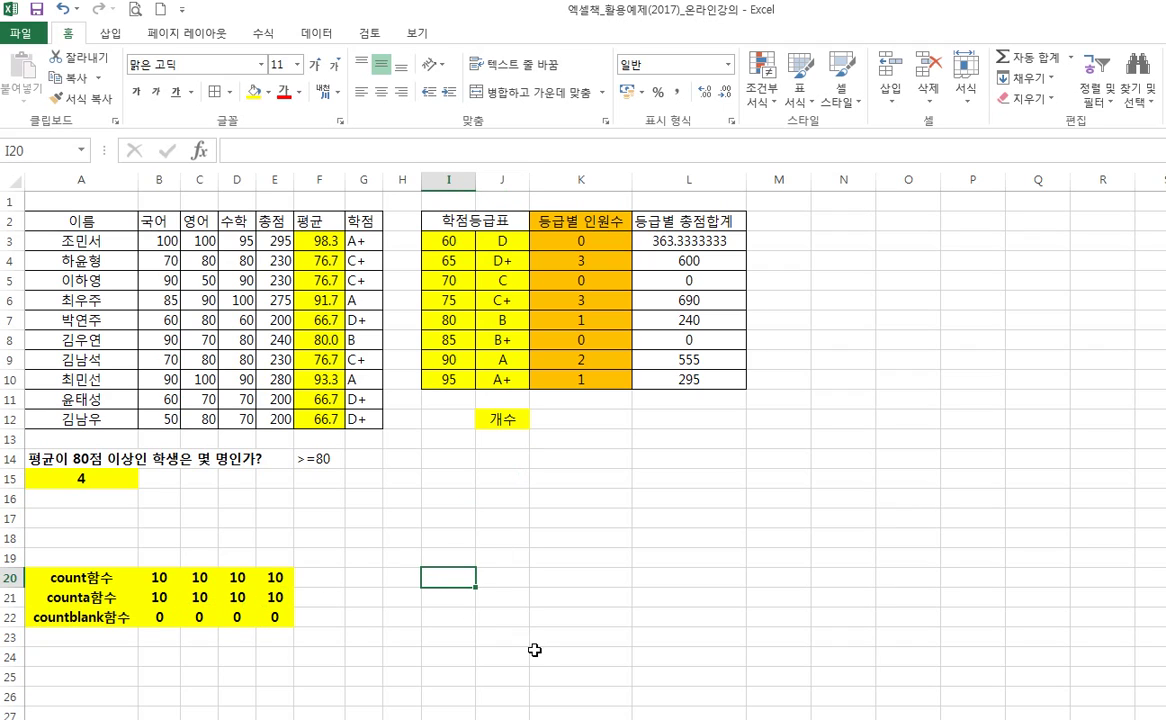
pyautogui.write('if')
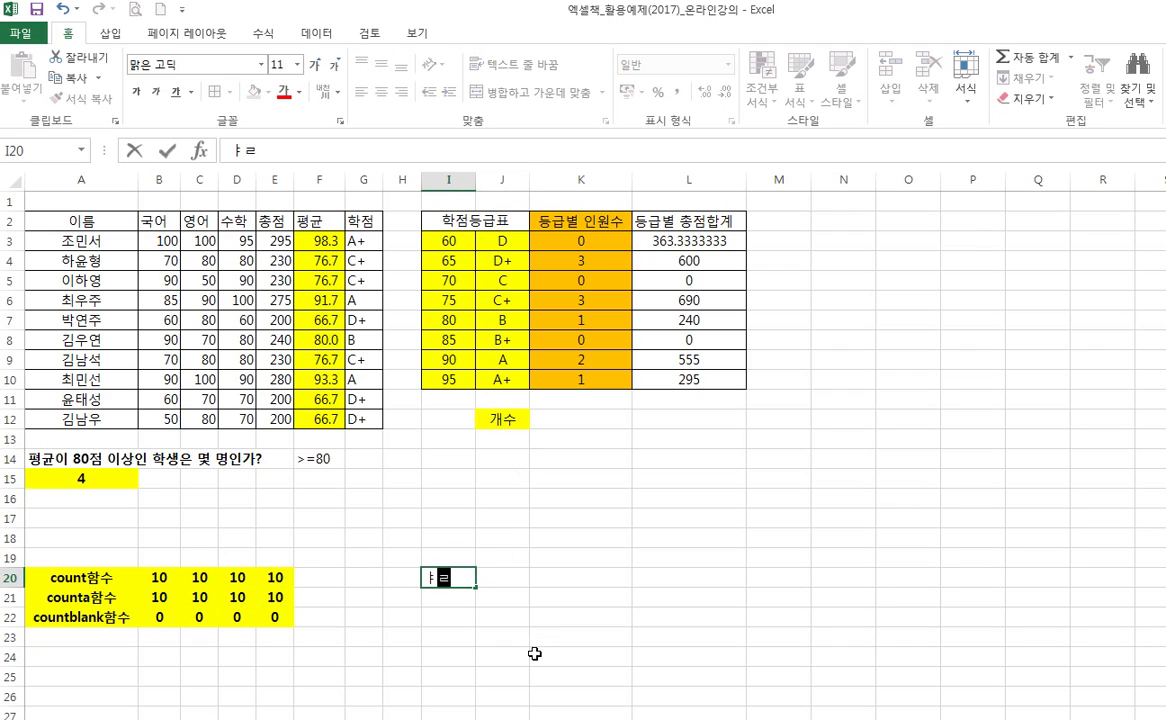
pyautogui.press('Return')
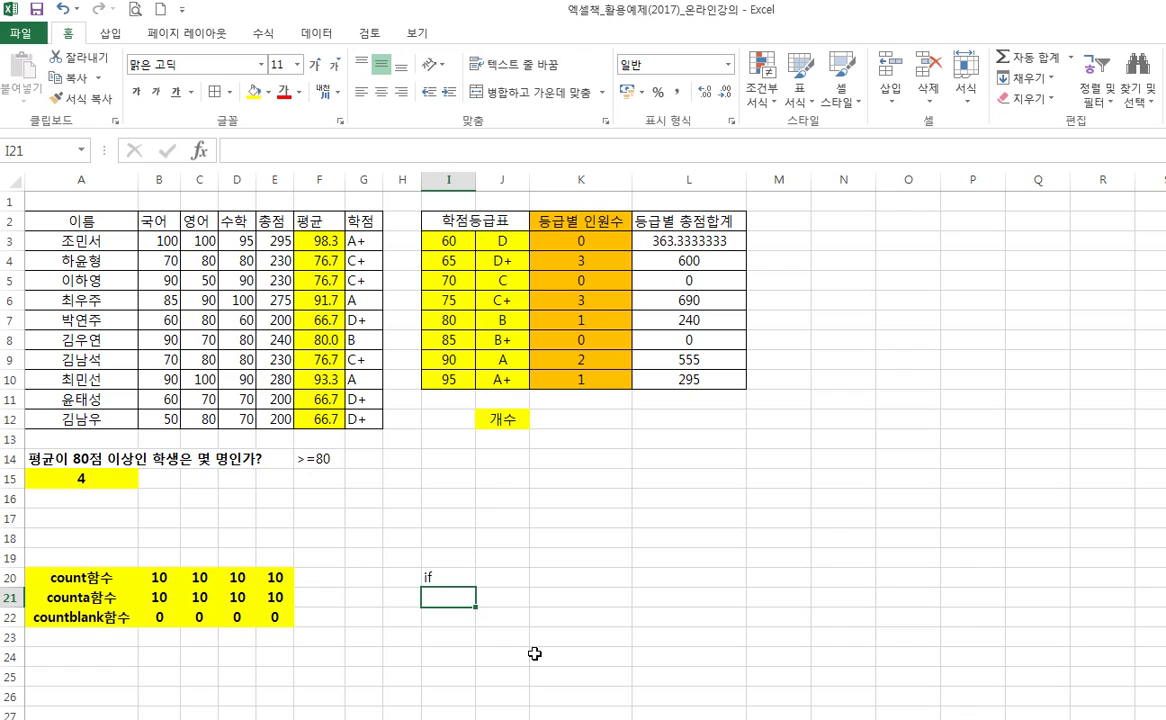
pyautogui.press('Up')
pyautogui.press('Right')
pyautogui.write('count')
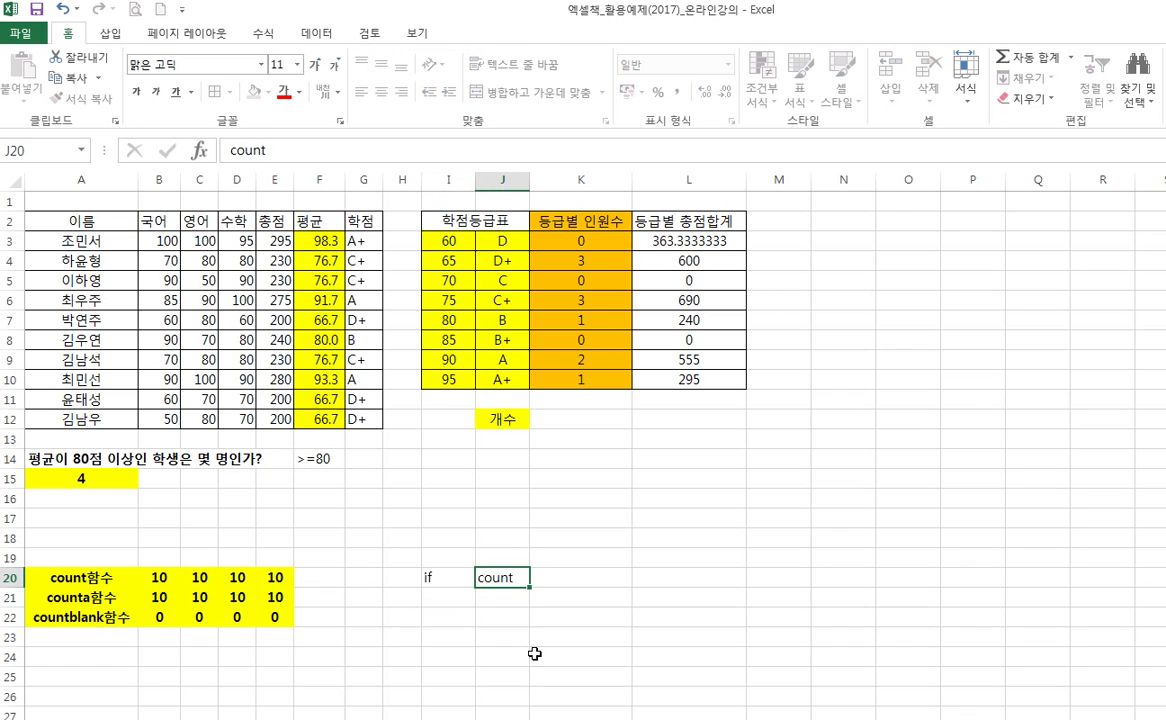
pyautogui.press('Return')
pyautogui.press('Up')
pyautogui.press('Right')
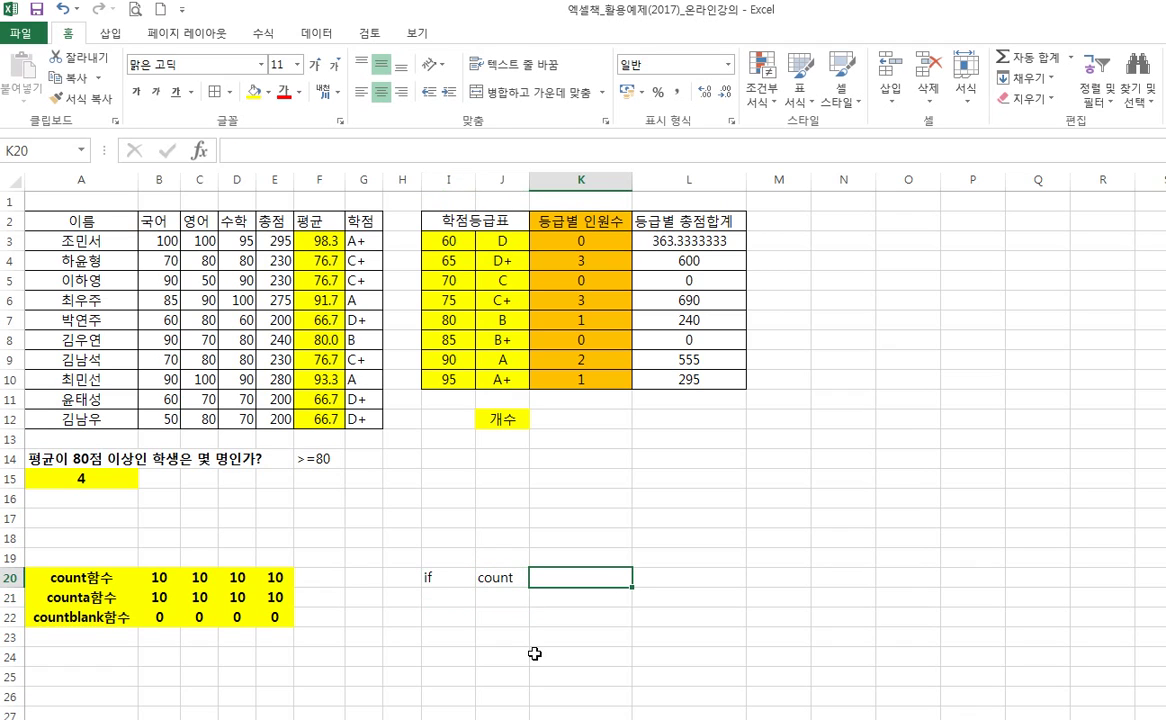
pyautogui.write('countif')
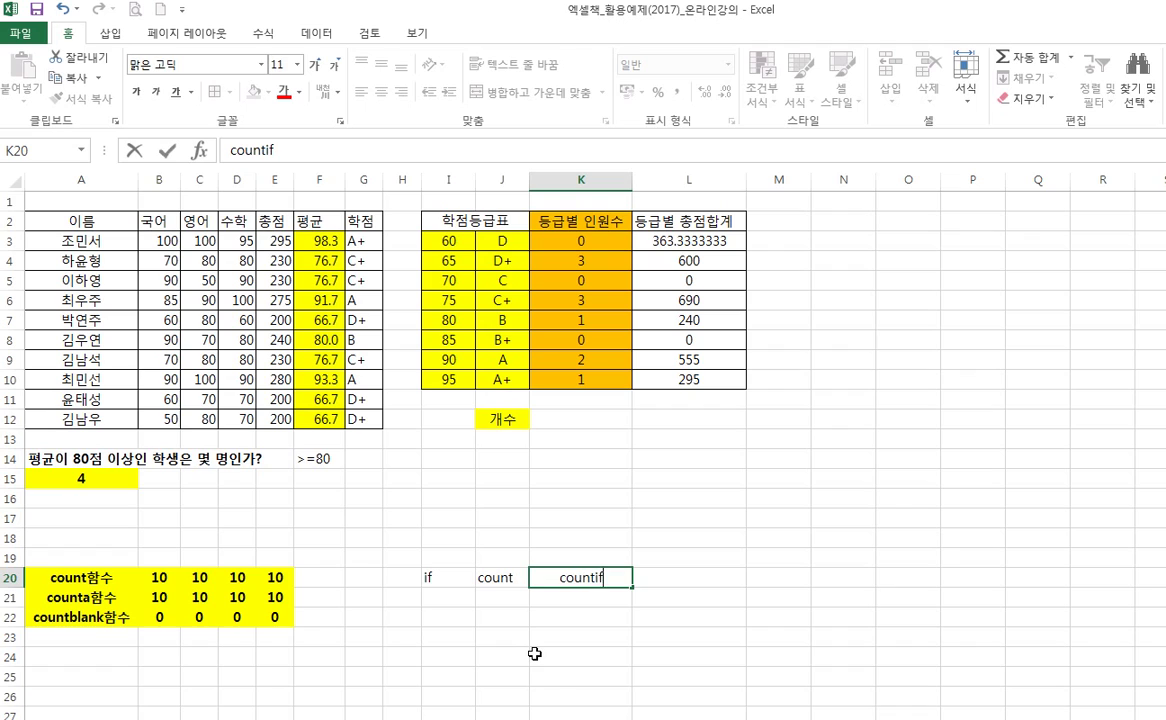
pyautogui.press('Return')
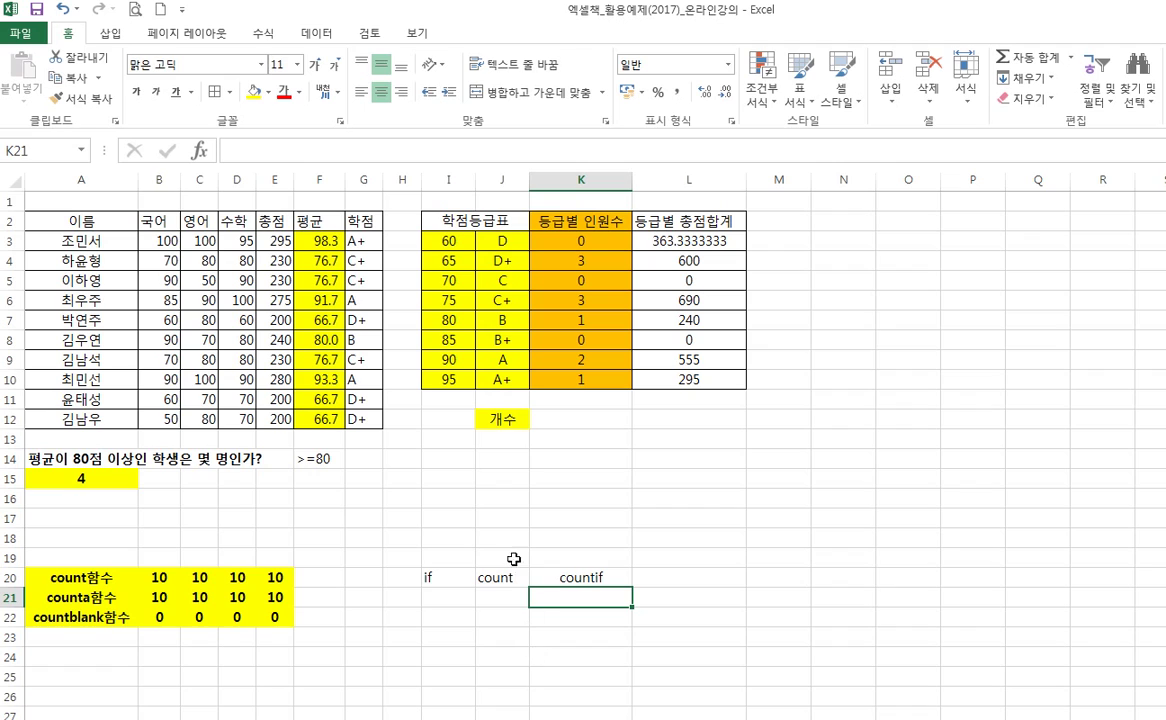
# - Inspect the COUNTIF formula for the A+ grade in K10 and the countif and count함수 labels in row 20
pyautogui.click(500, 380)
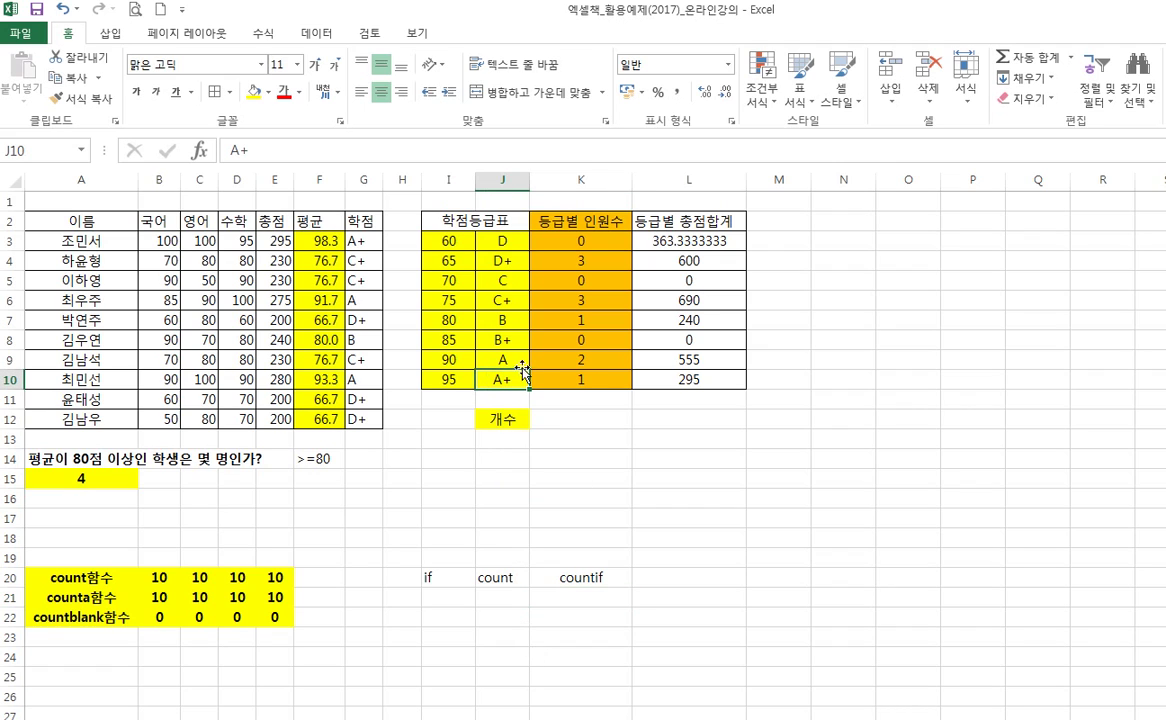
pyautogui.click(592, 380)
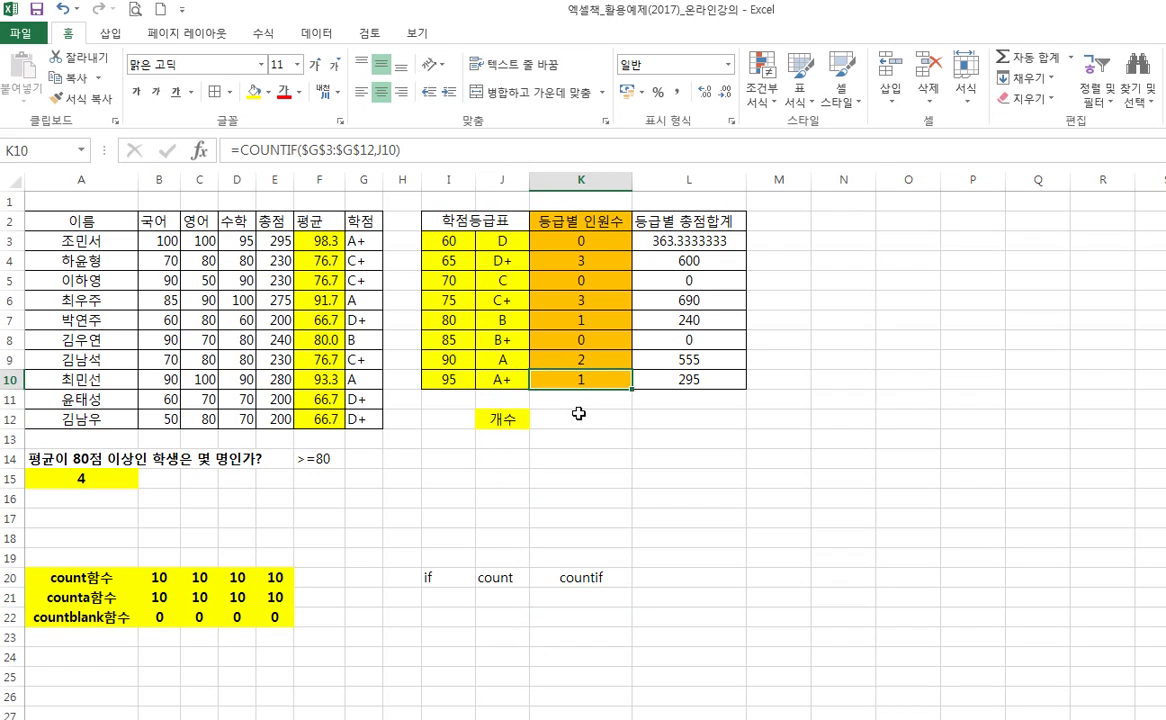
pyautogui.click(572, 577)
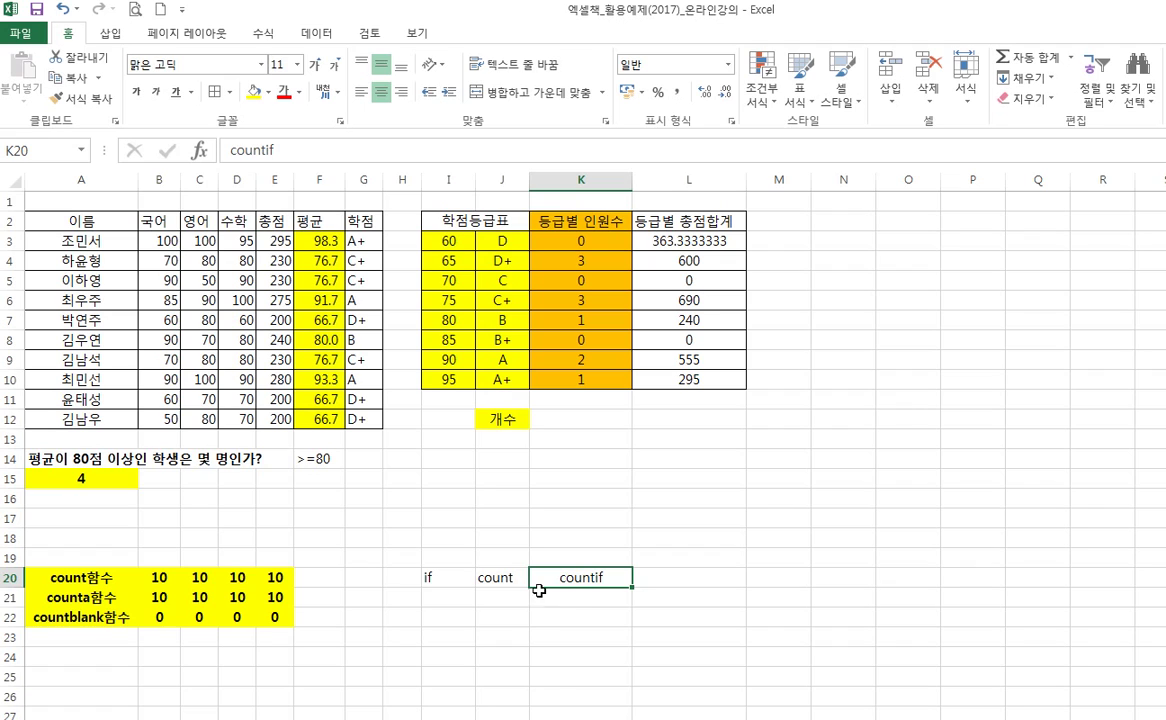
pyautogui.click(82, 577)
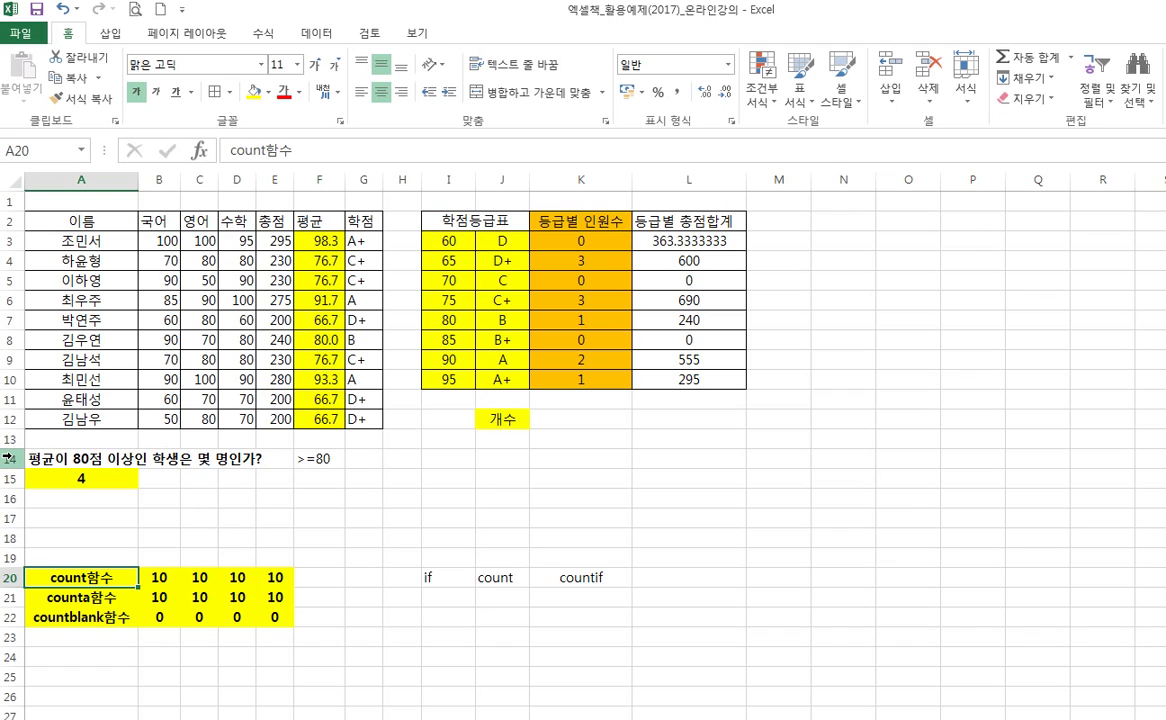
# - Make row 13 below the score table taller and select the student names in A3:A12
pyautogui.moveTo(16, 450); pyautogui.dragTo(16, 462)
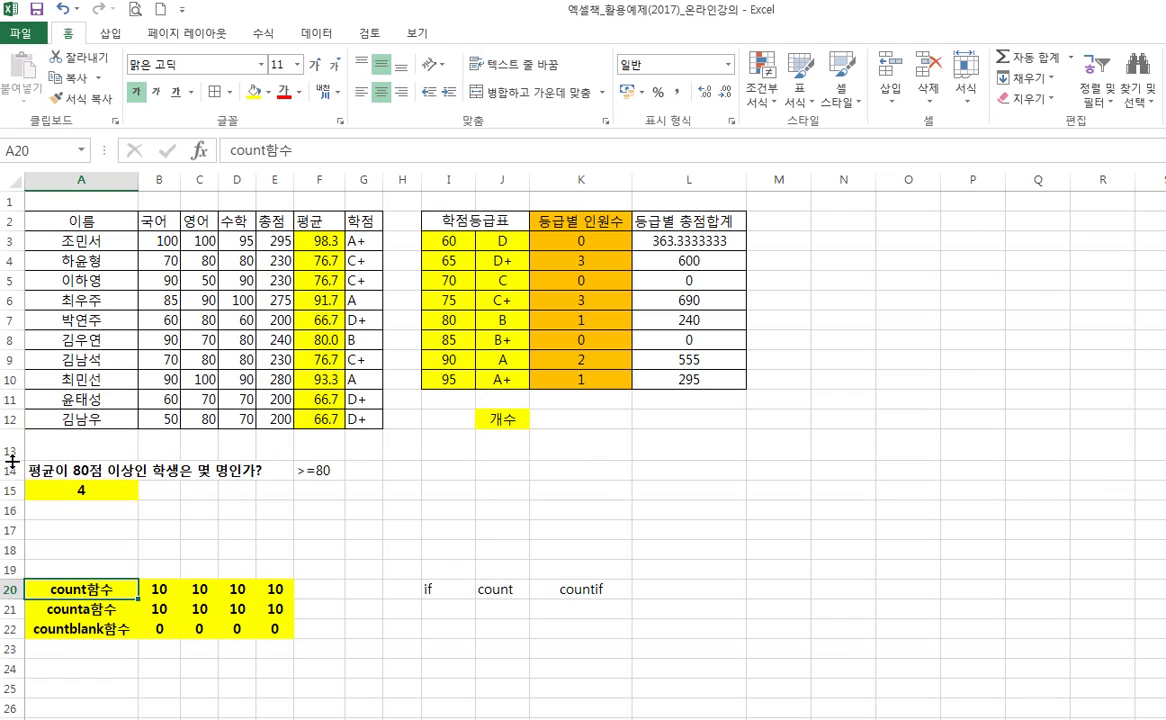
pyautogui.moveTo(67, 240); pyautogui.dragTo(52, 419)
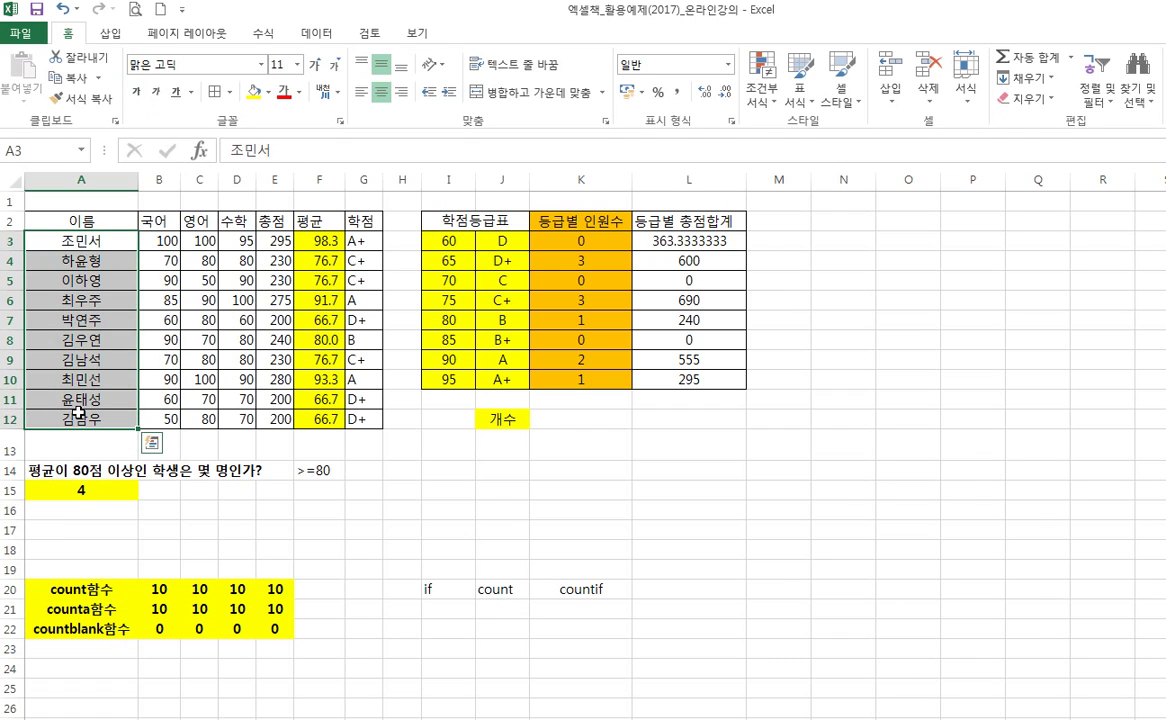
# - Count the 국어 scores in cell B13 with the formula =COUNT(B3:B12)
pyautogui.click(85, 443)
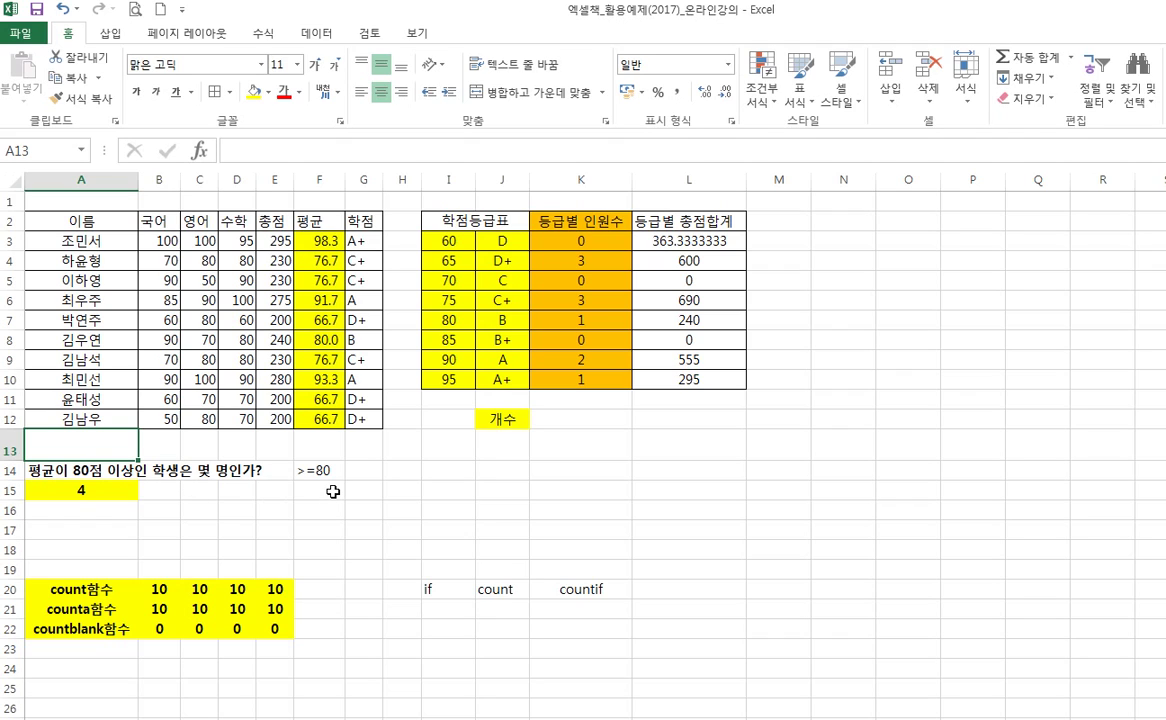
pyautogui.press('Right')
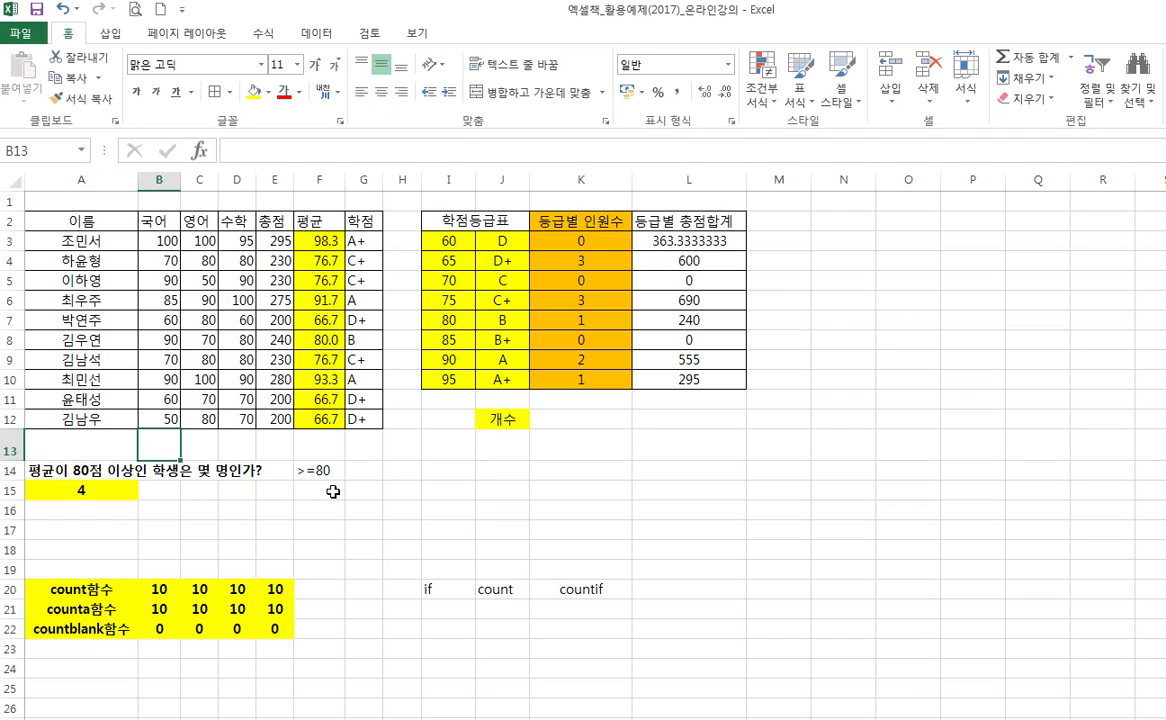
pyautogui.write('=')
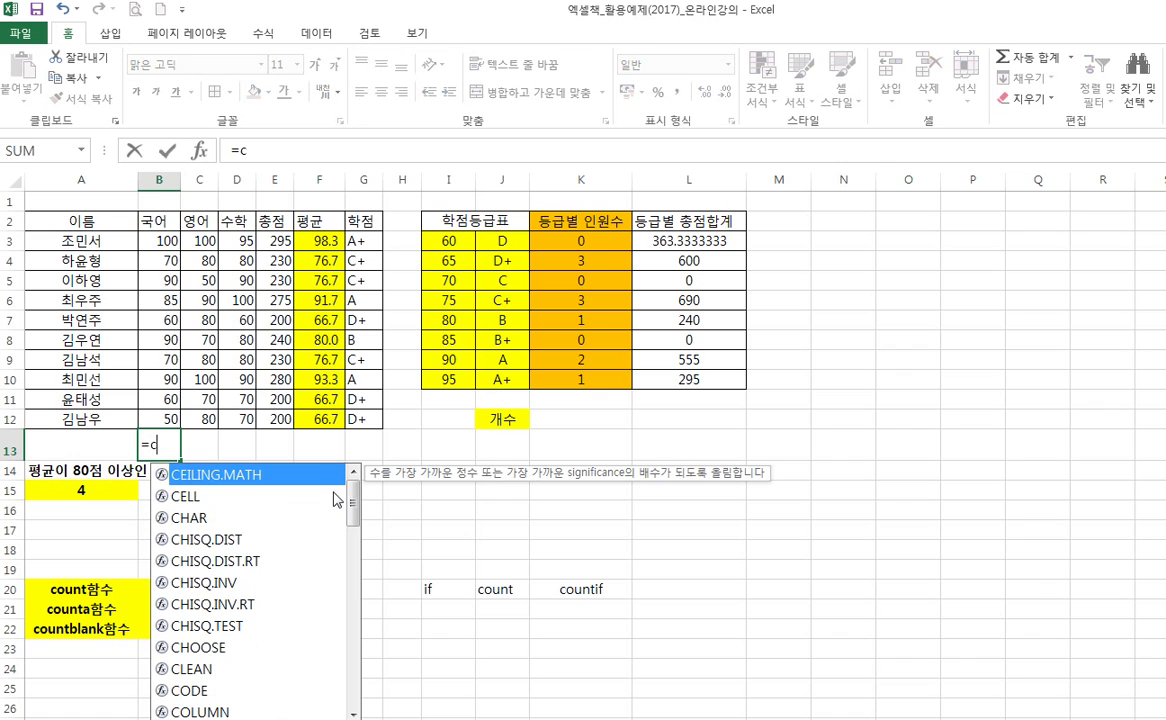
pyautogui.write('co')
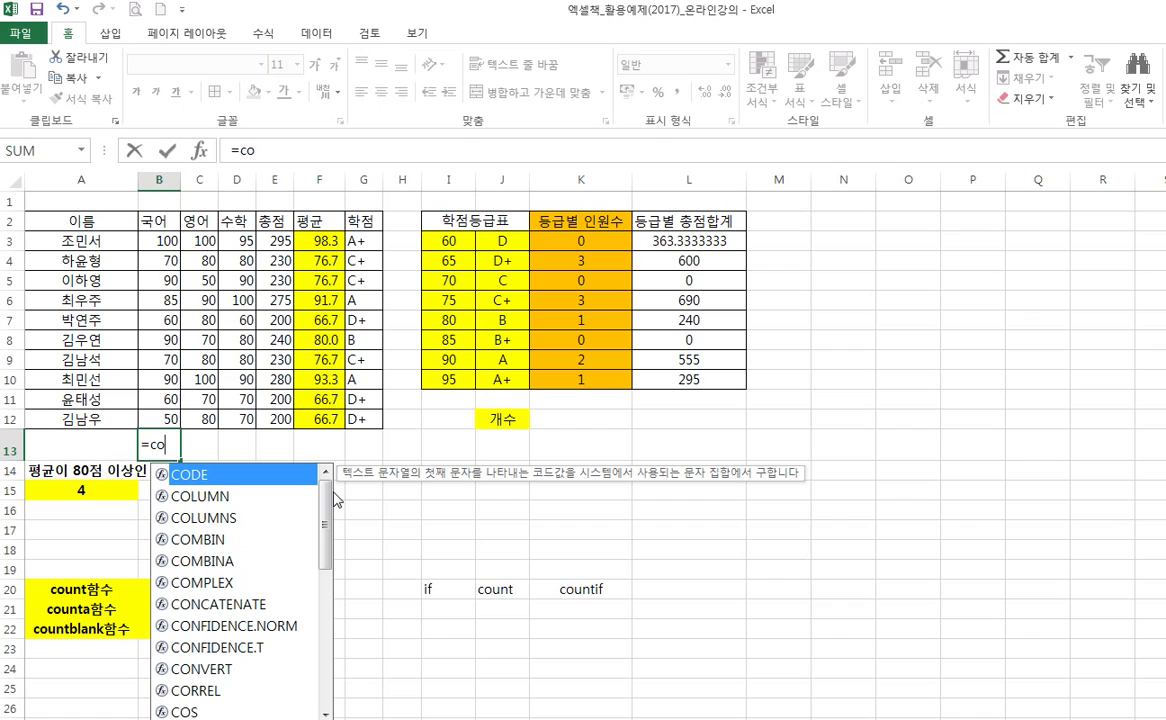
pyautogui.write('unt(')
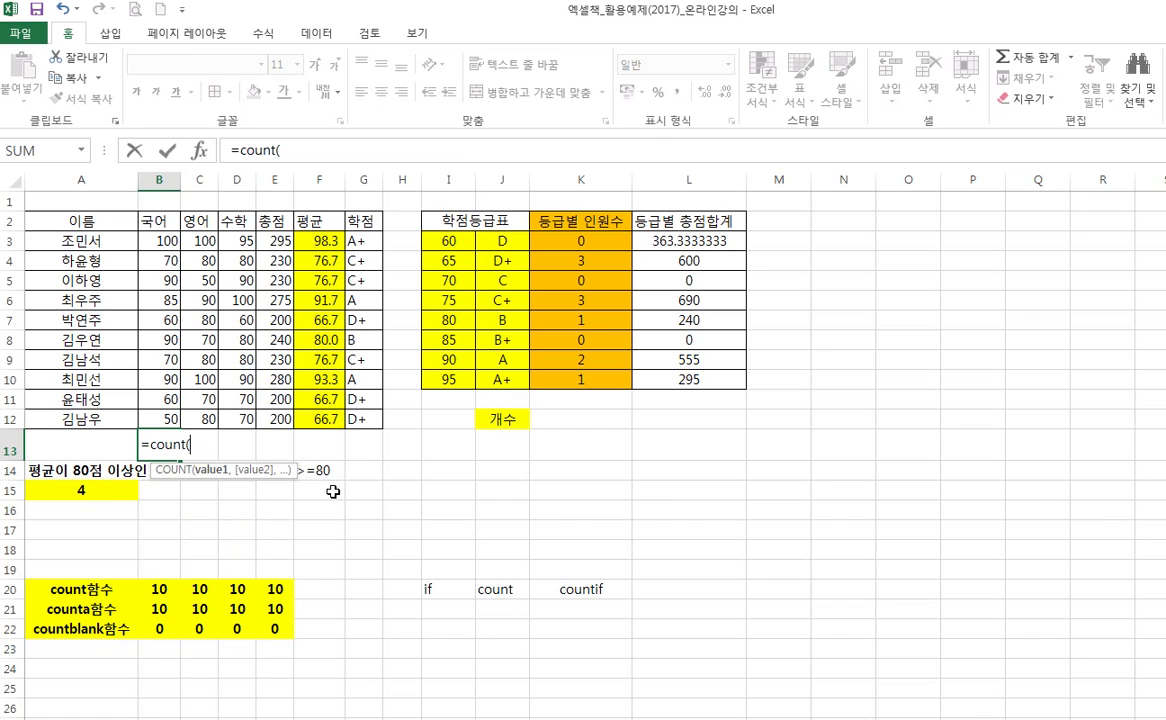
pyautogui.click(152, 243)
pyautogui.moveTo(149, 251)
pyautogui.mouseDown()
pyautogui.moveTo(152, 340)
pyautogui.moveTo(134, 418)
pyautogui.moveTo(160, 432)
pyautogui.moveTo(164, 412)
pyautogui.mouseUp()
pyautogui.click(164, 412)
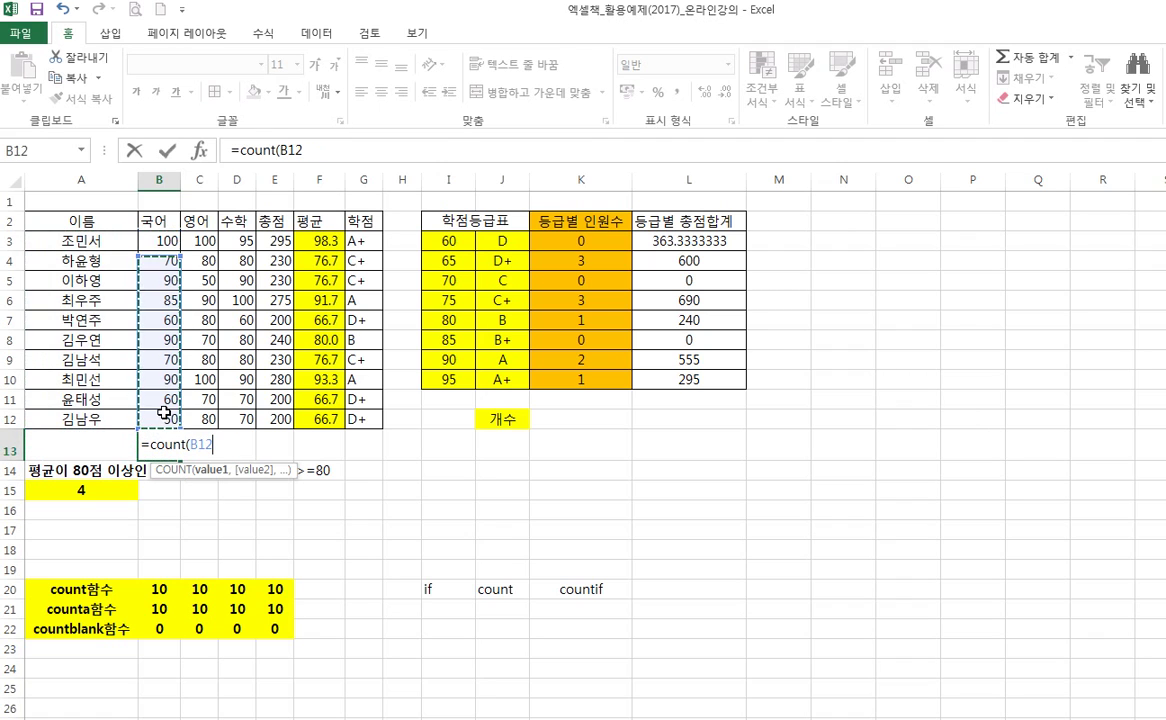
pyautogui.moveTo(163, 240); pyautogui.dragTo(161, 411)
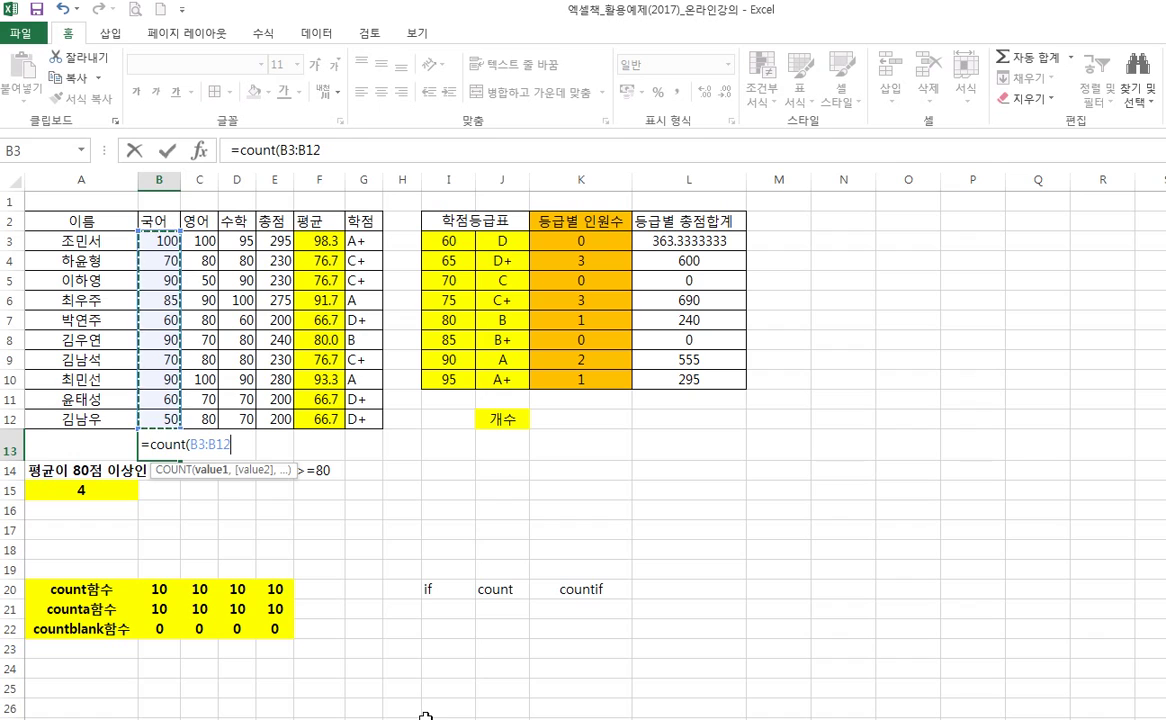
pyautogui.write(')')
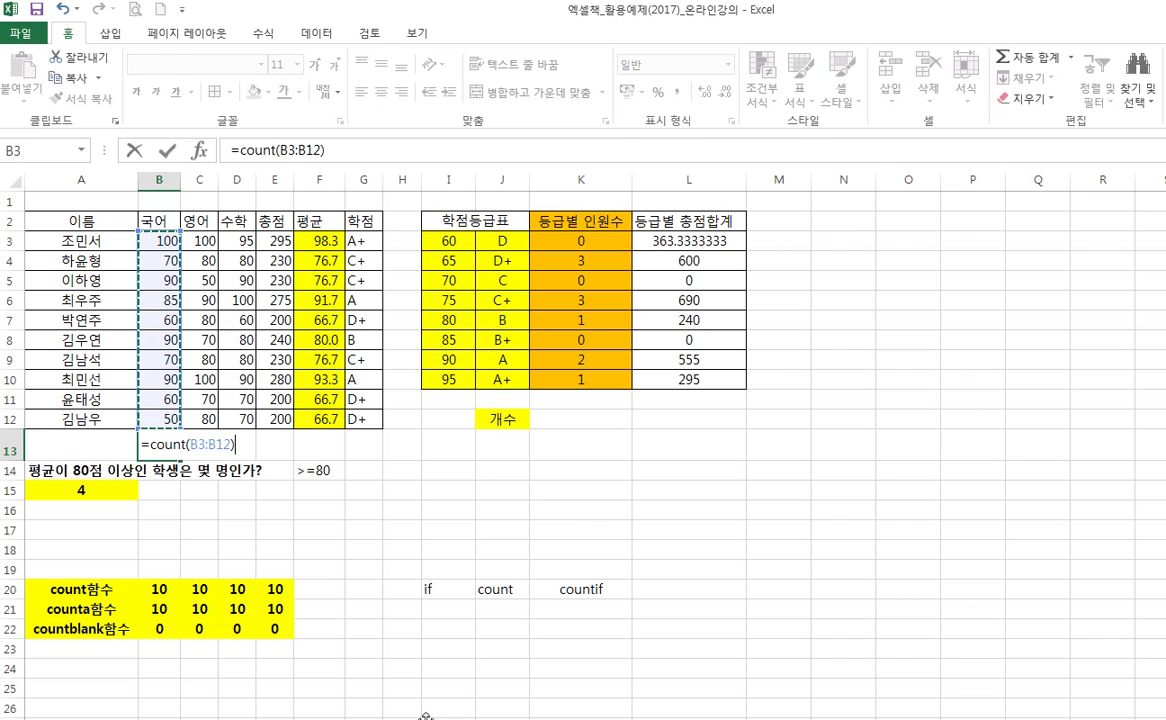
pyautogui.press('Return')
# - Extend the COUNT range in B13 to include the 국어 header, giving =COUNT(B2:B12)
pyautogui.press('Up')
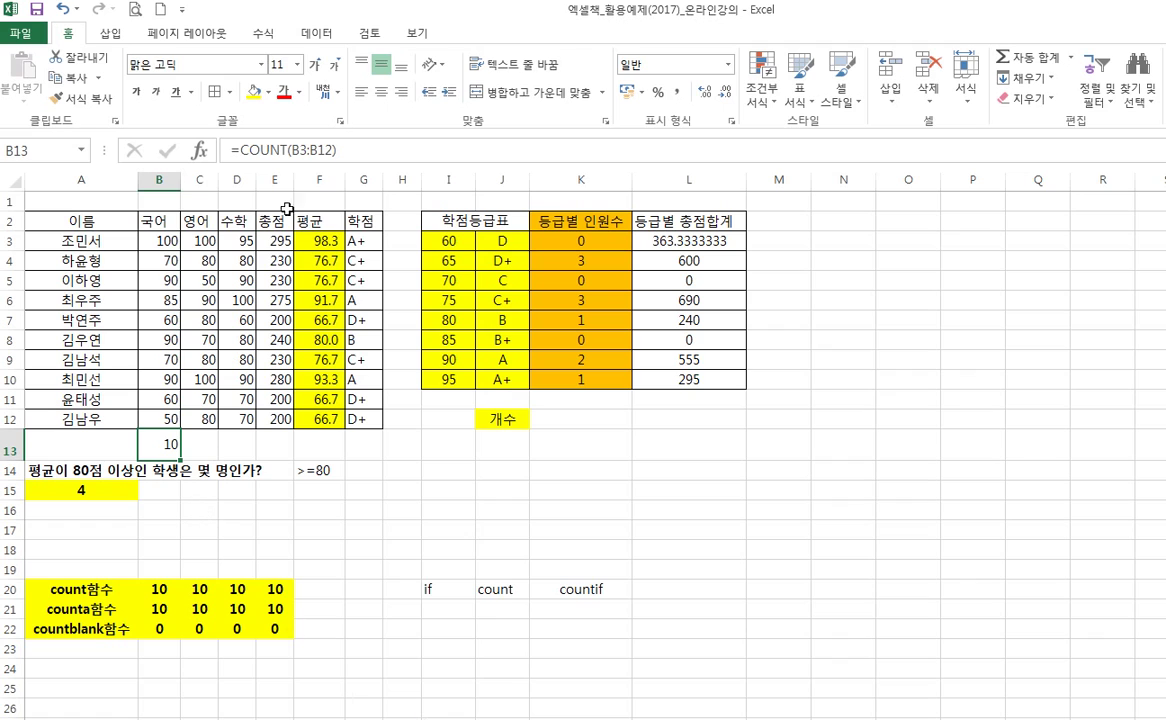
pyautogui.click(360, 155)
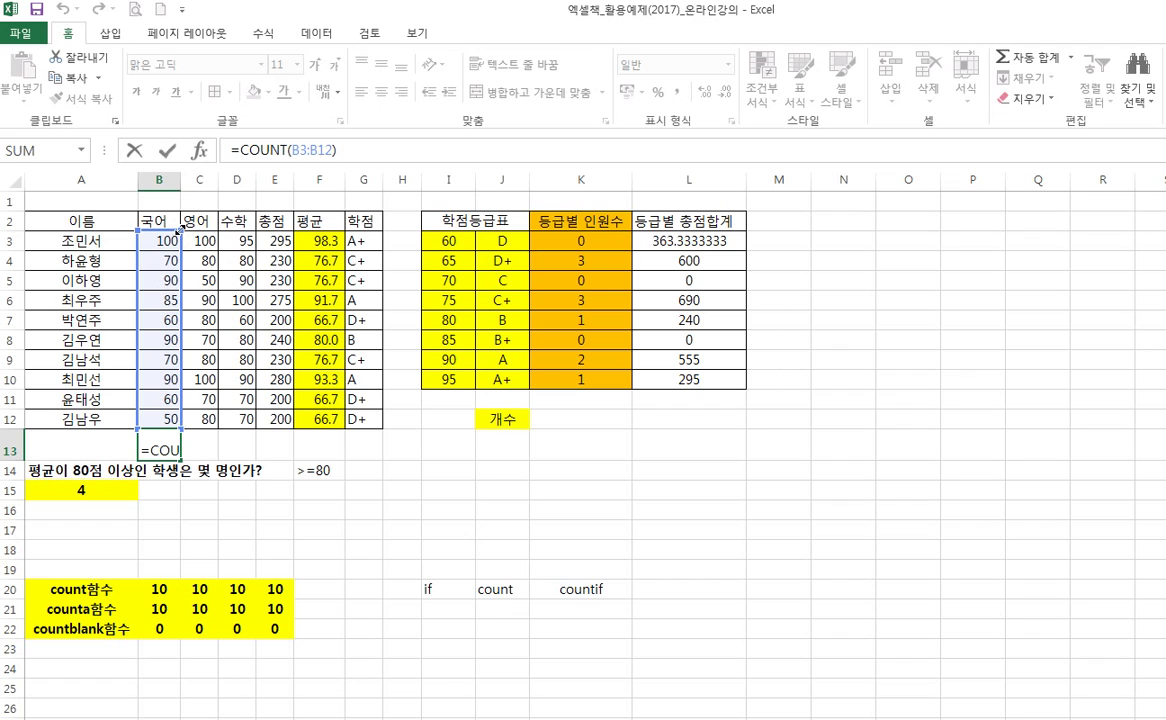
pyautogui.moveTo(181, 236); pyautogui.dragTo(180, 214)
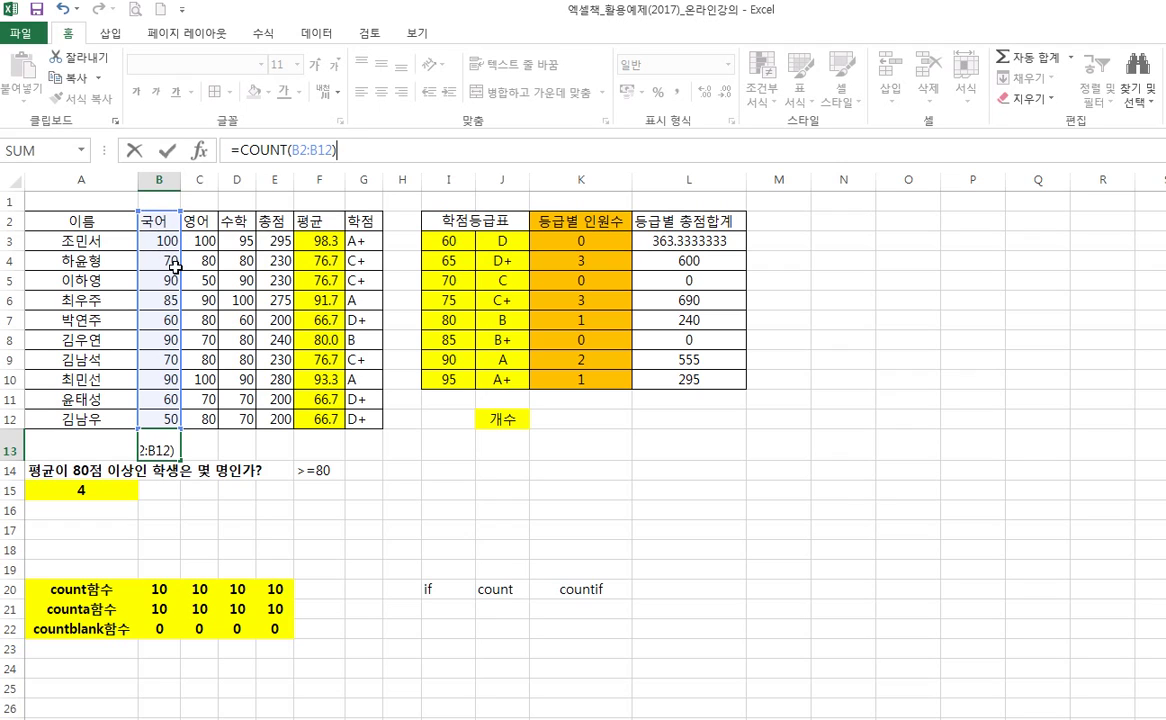
pyautogui.press('Return')
pyautogui.press('Up')
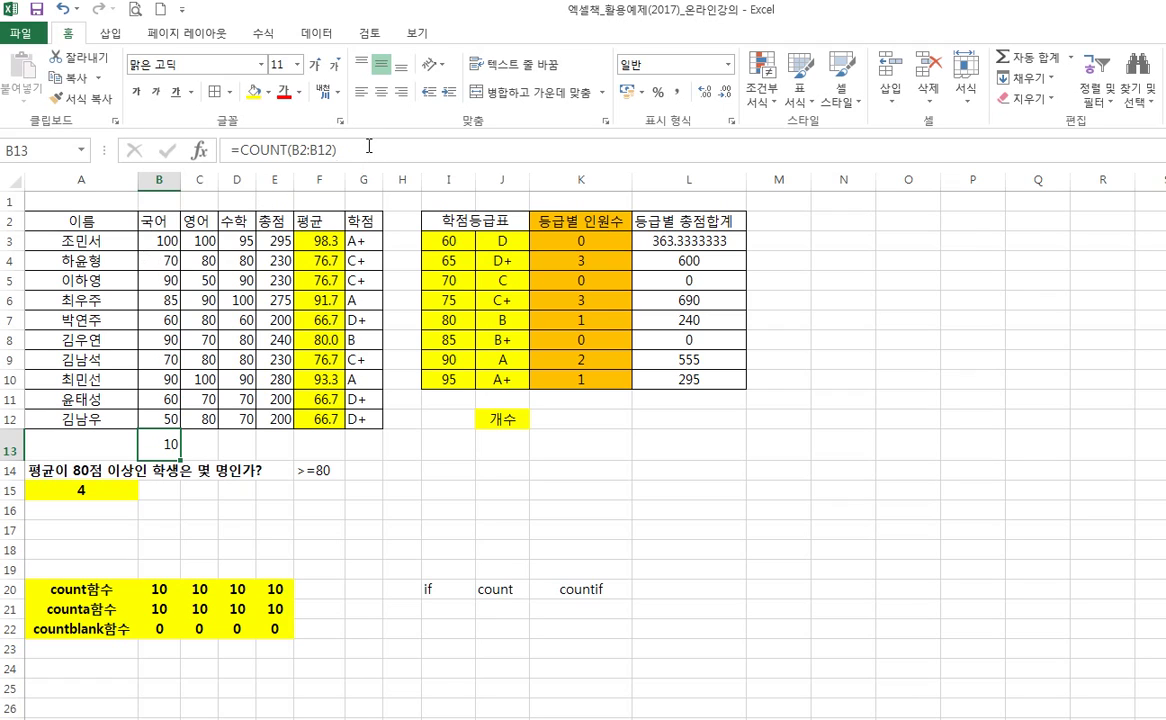
# - Change the COUNT range in B13 to the 국어, 영어 and 수학 scores, giving =COUNT(B3:D12)
pyautogui.click(337, 150)
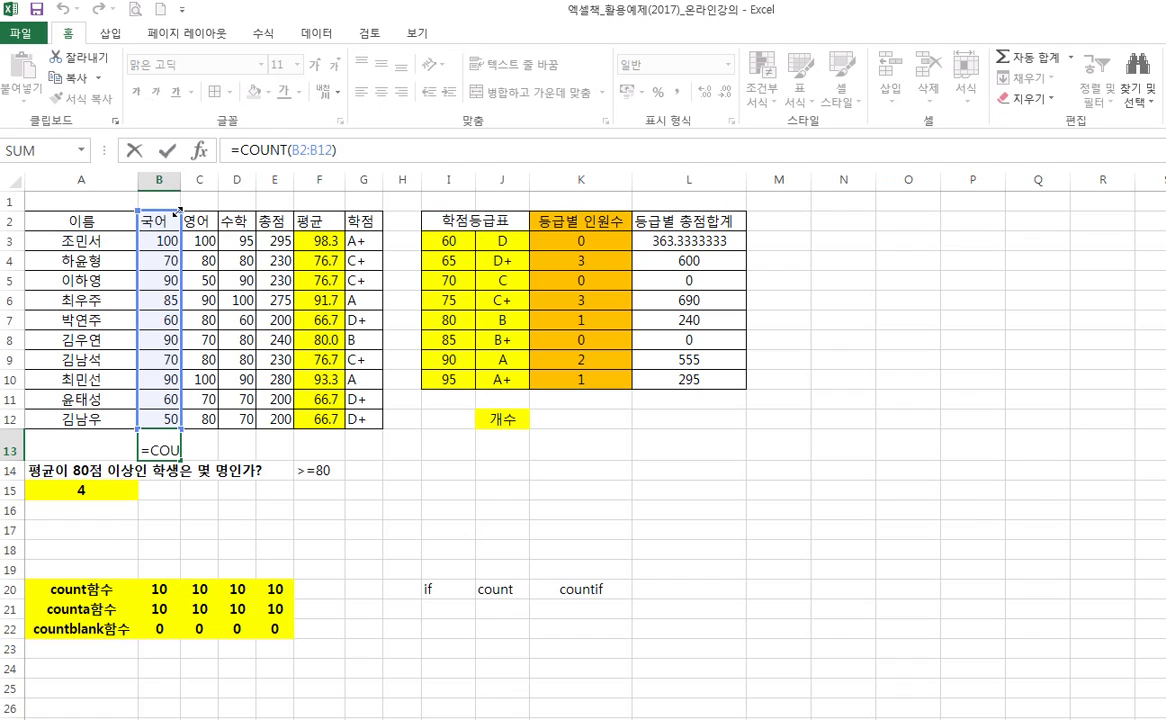
pyautogui.moveTo(178, 212); pyautogui.dragTo(232, 238)
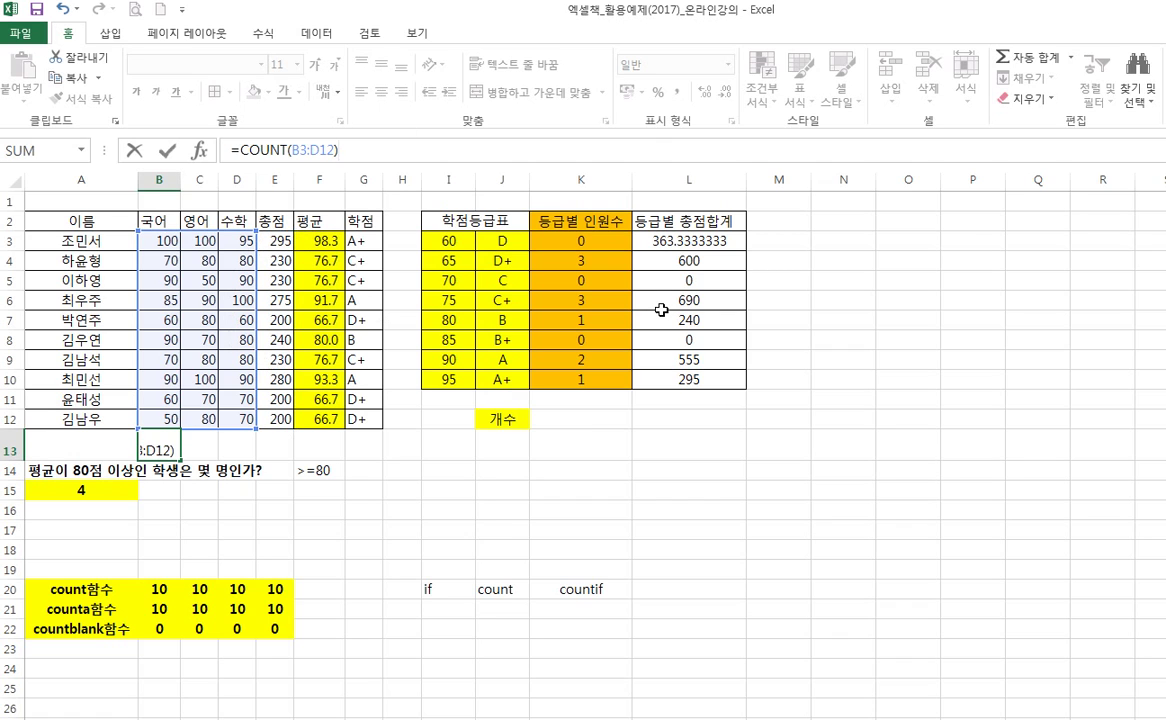
pyautogui.press('Return')
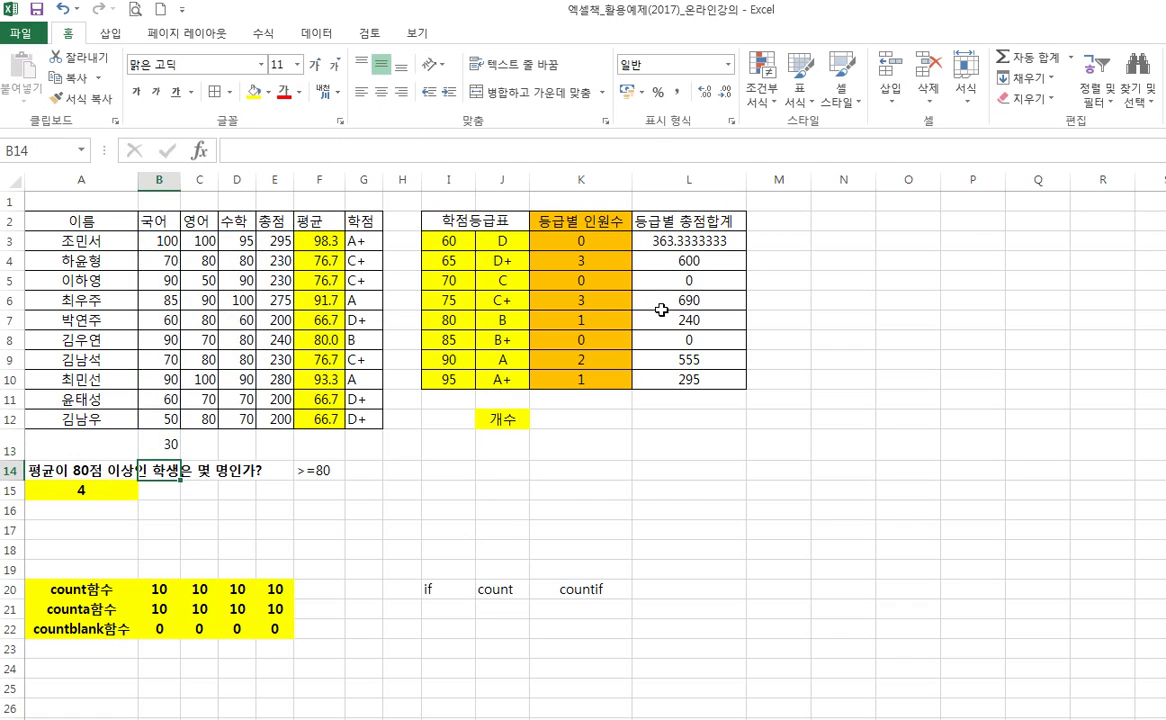
pyautogui.press('Up')
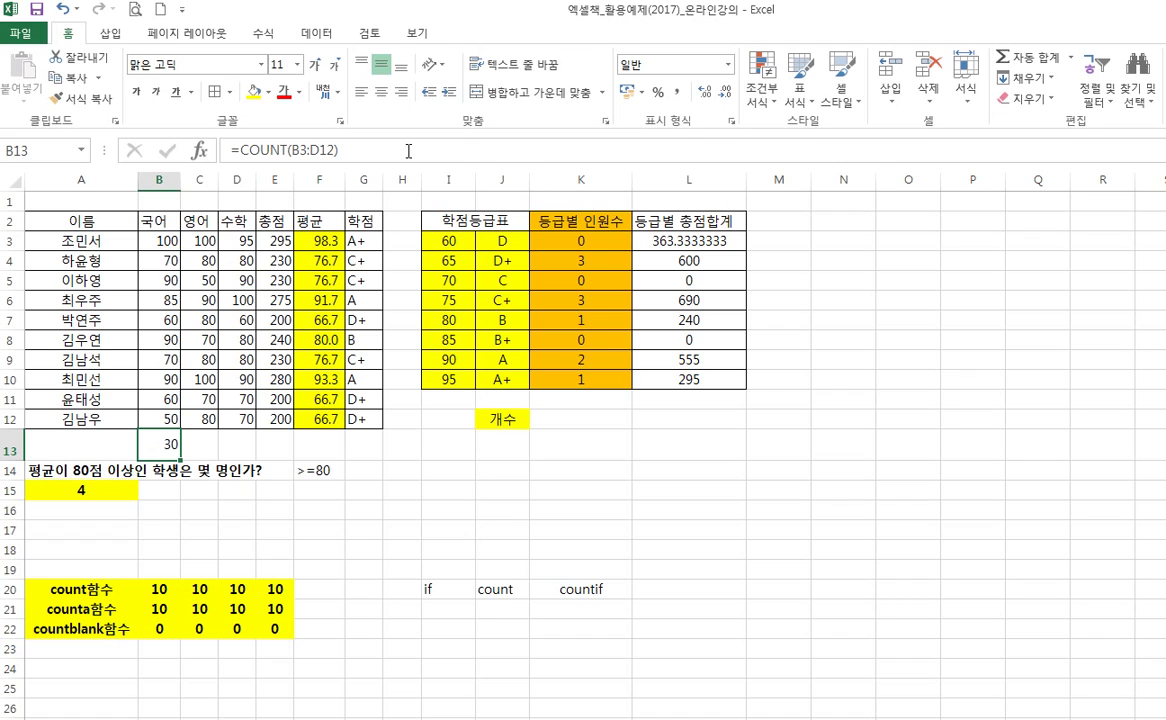
# - Extend the COUNT range in B13 to include the three subject headers, giving =COUNT(B2:D12)
pyautogui.click(375, 147)
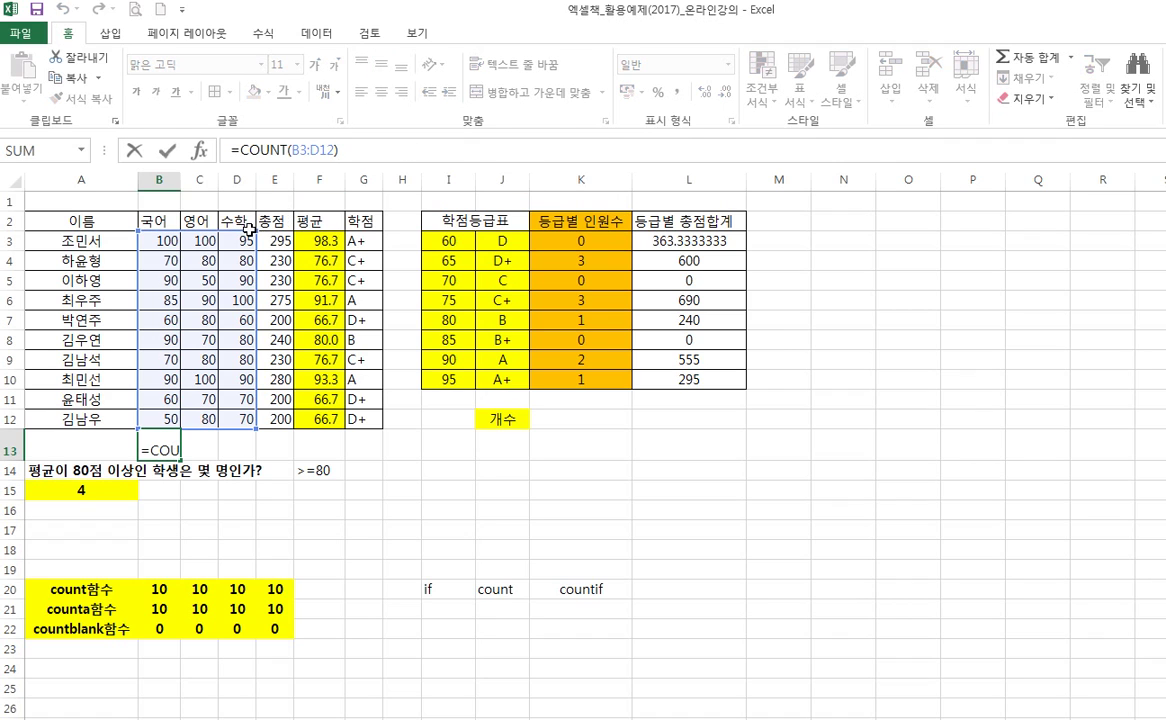
pyautogui.moveTo(250, 236); pyautogui.dragTo(258, 206)
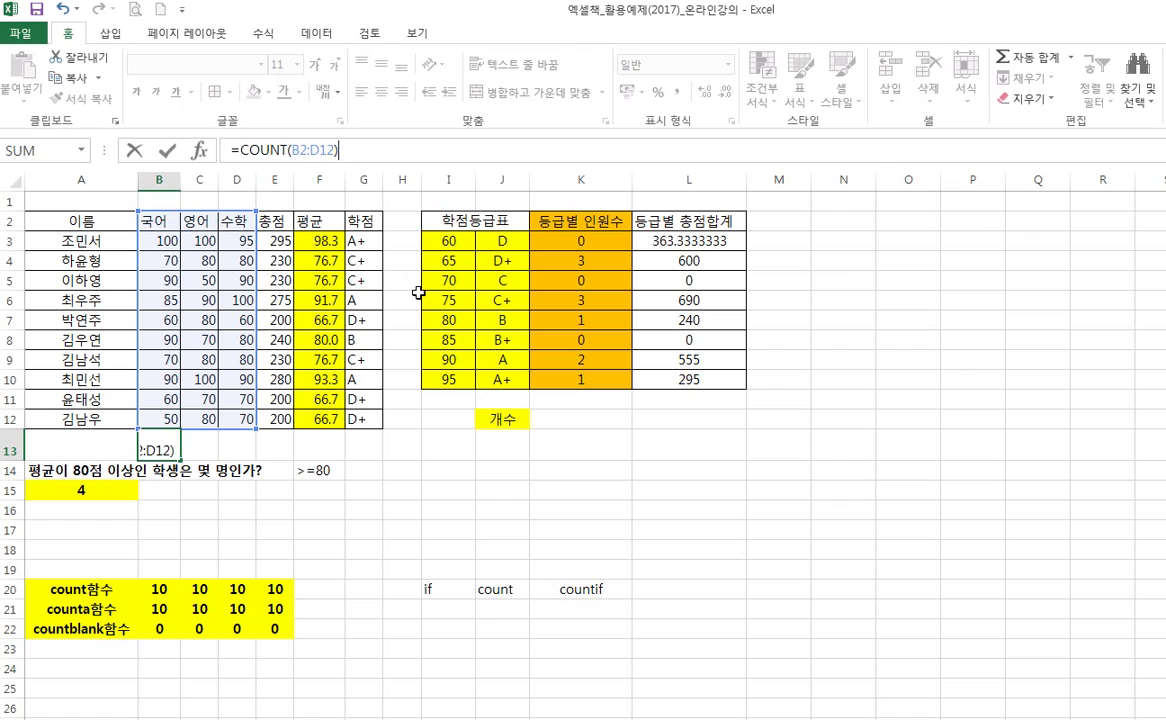
pyautogui.hotkey('shift', 'Return')
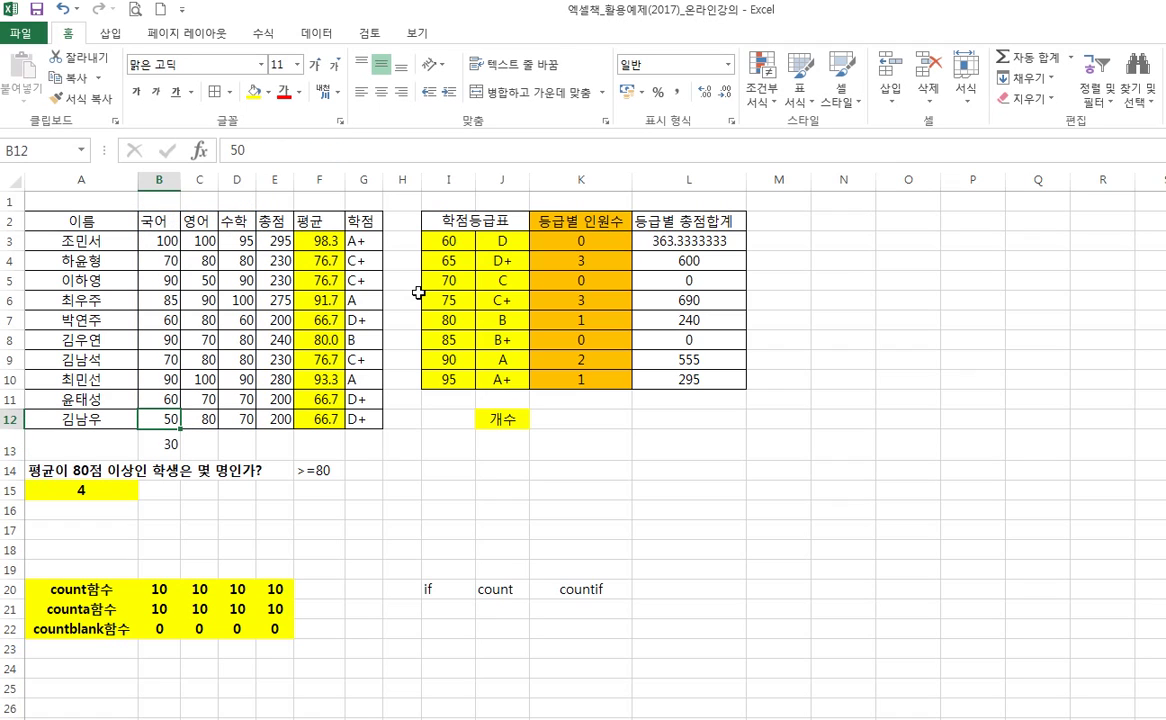
pyautogui.press('Down')
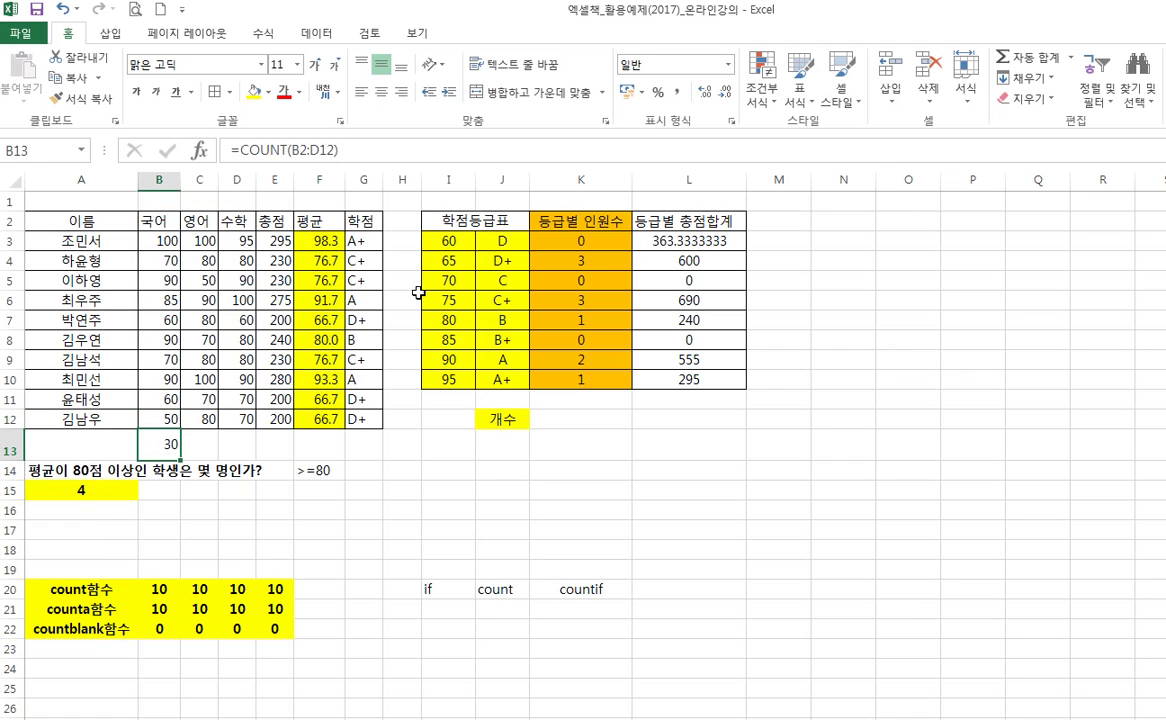
# - Count the non-empty cells of the three subjects' scores in C13 with =COUNTA(B3:D12)
pyautogui.press('Right')
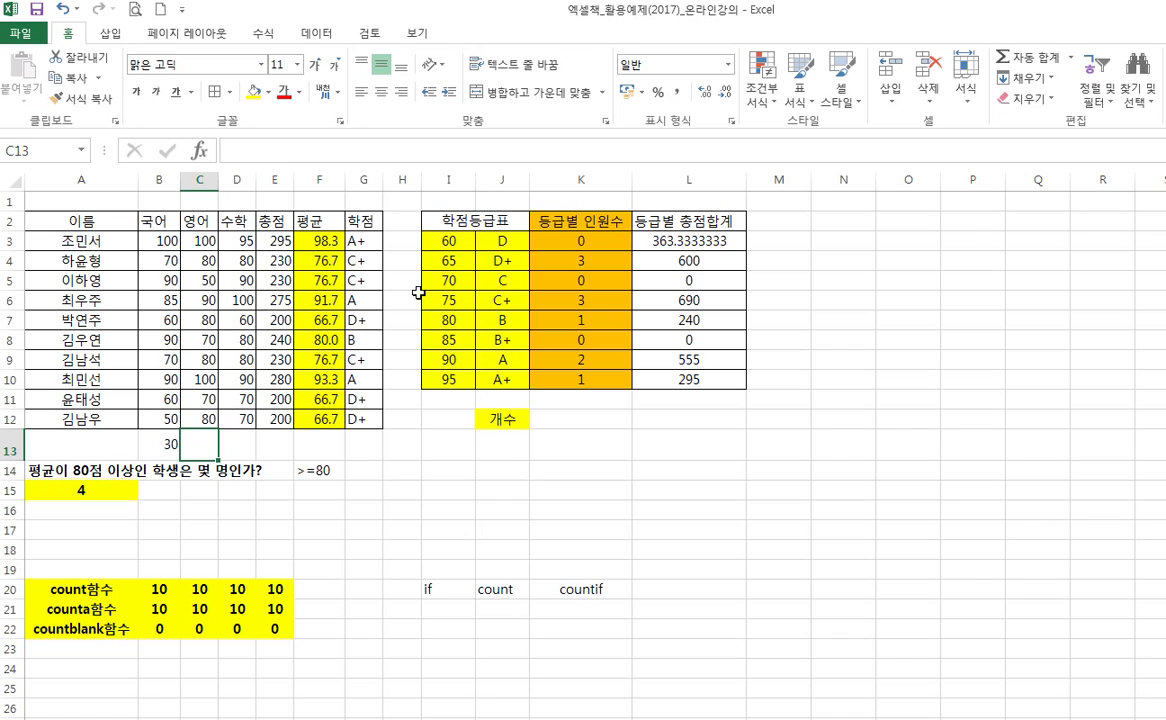
pyautogui.write('=count')
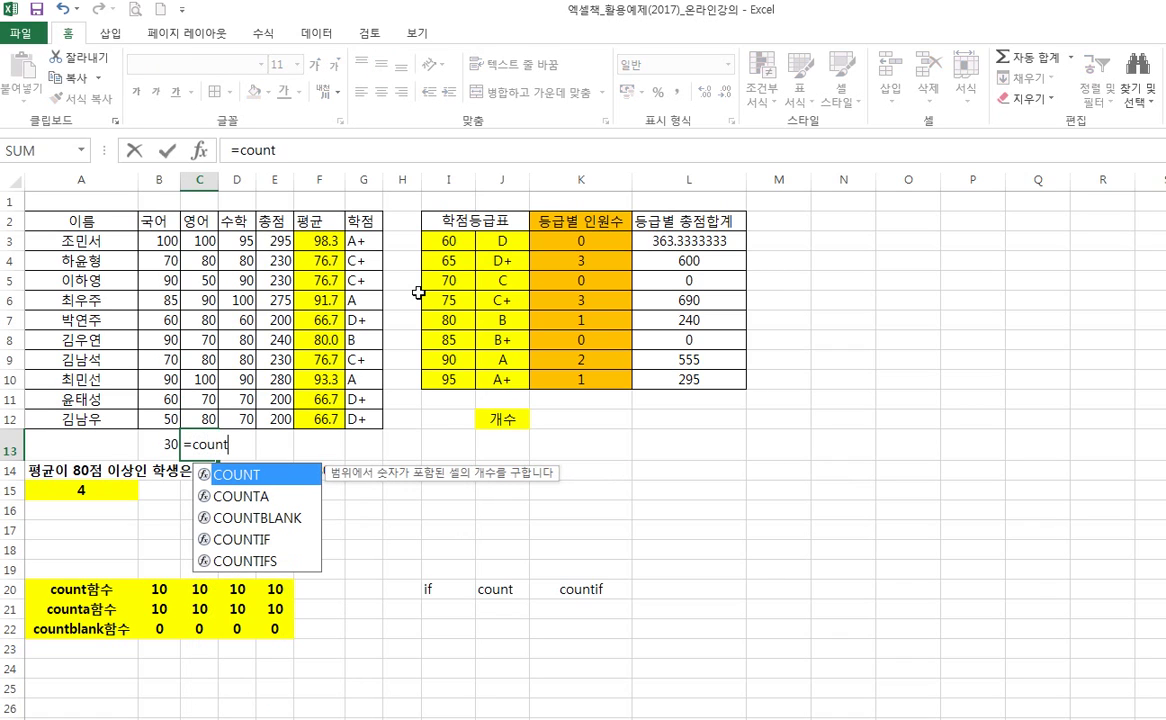
pyautogui.write('a(')
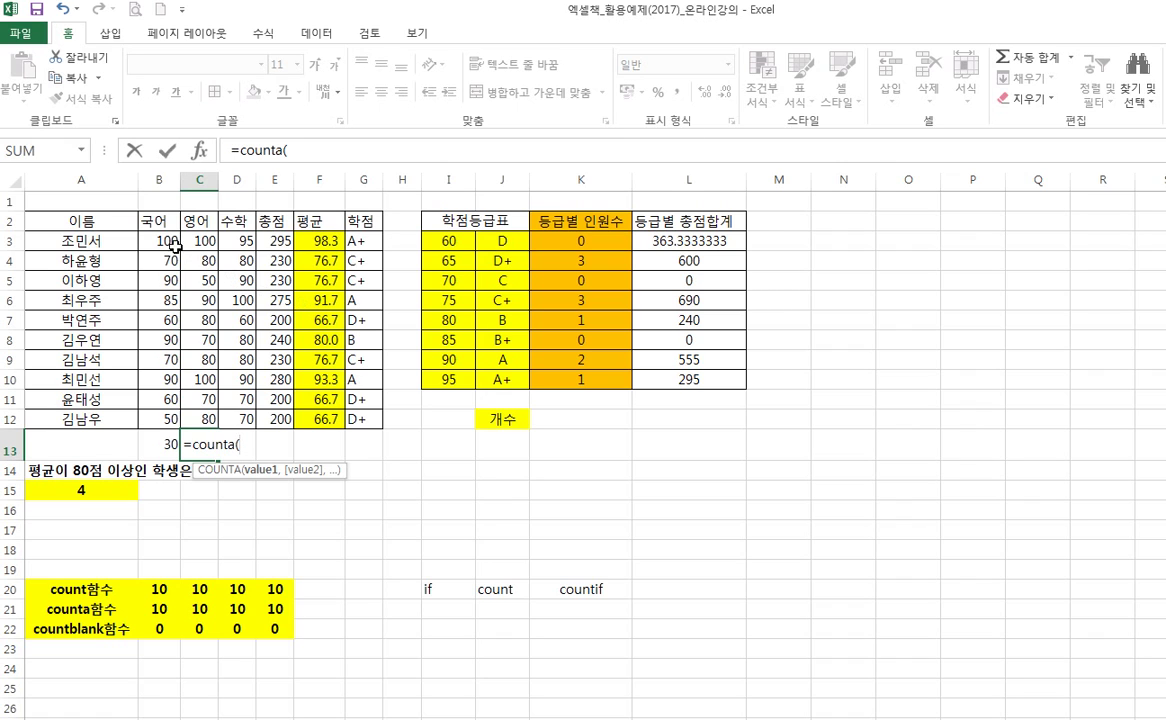
pyautogui.moveTo(160, 242); pyautogui.dragTo(235, 427)
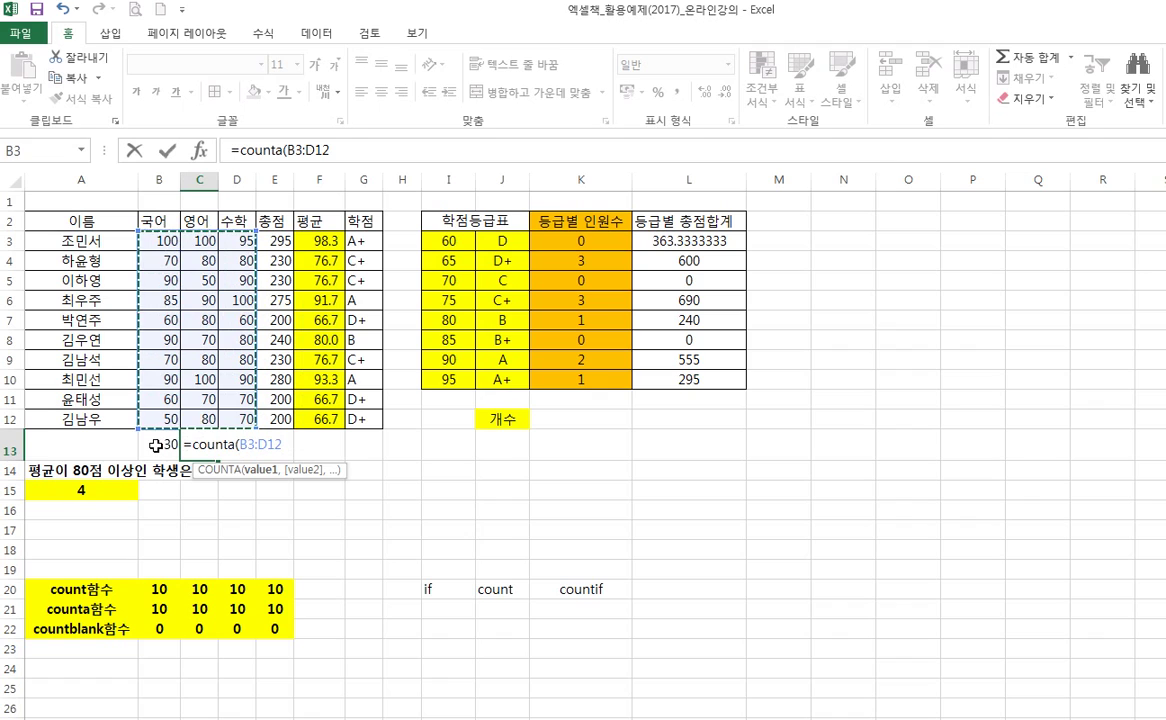
pyautogui.write(')')
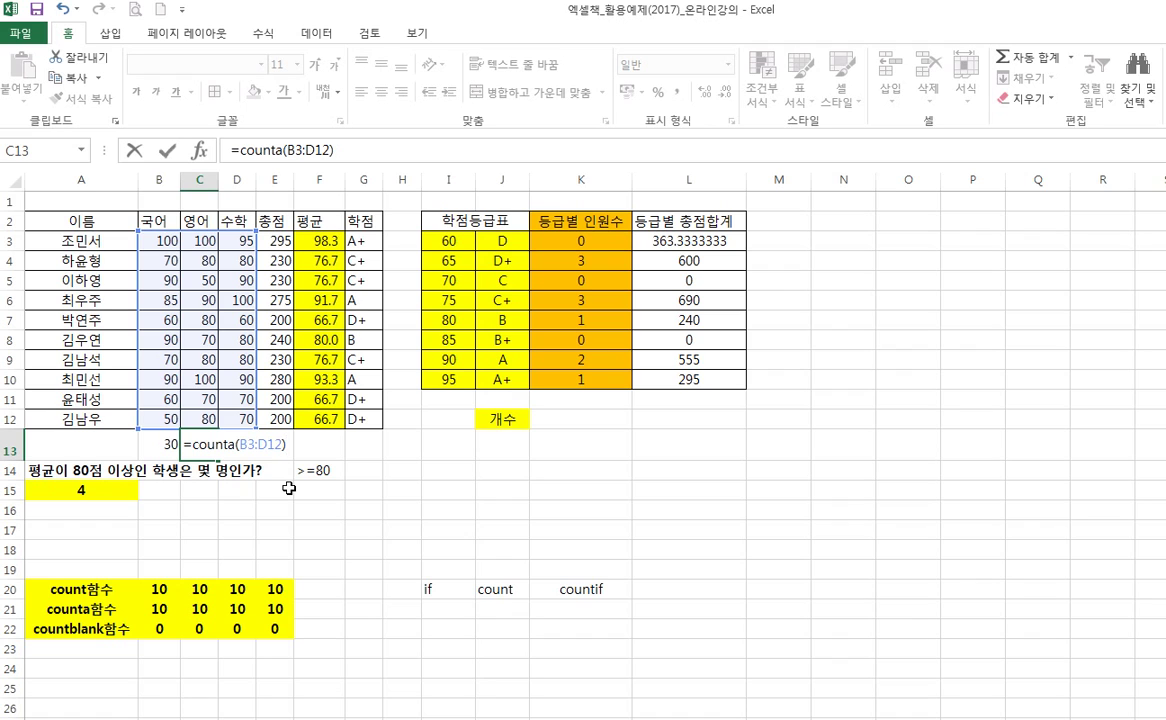
pyautogui.press('Return')
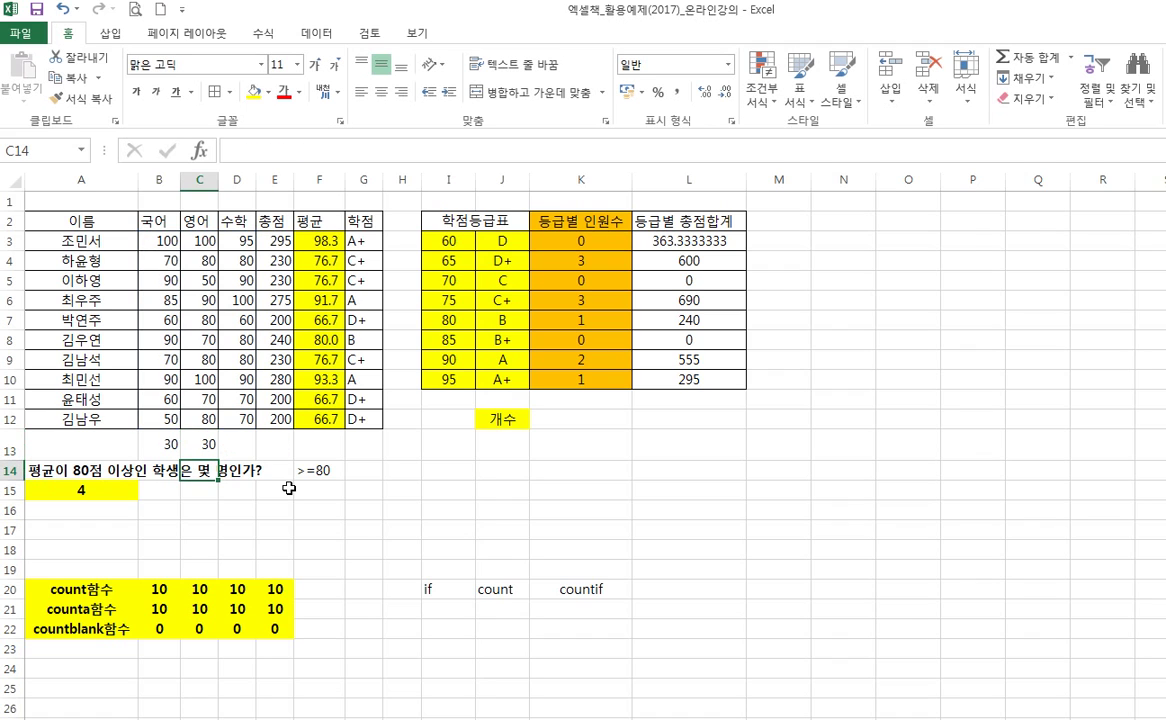
pyautogui.press('Up')
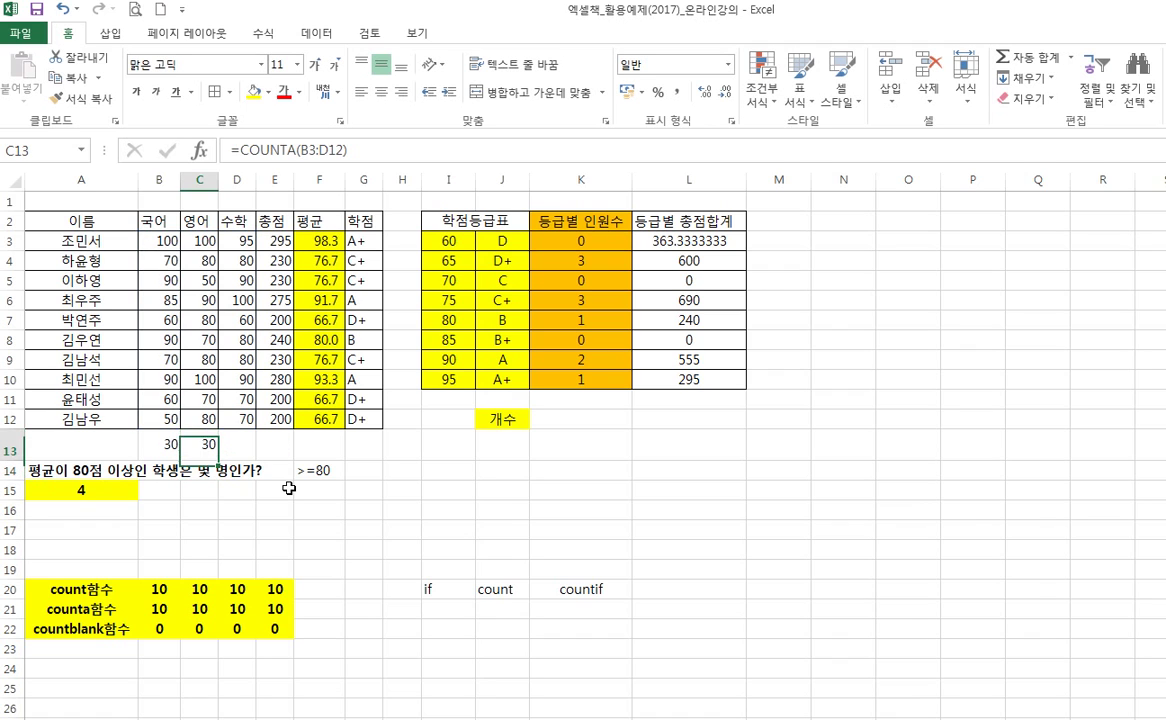
# - Extend the COUNTA range in C13 to include the subject headers, giving =COUNTA(B2:D12)
pyautogui.press('Left')
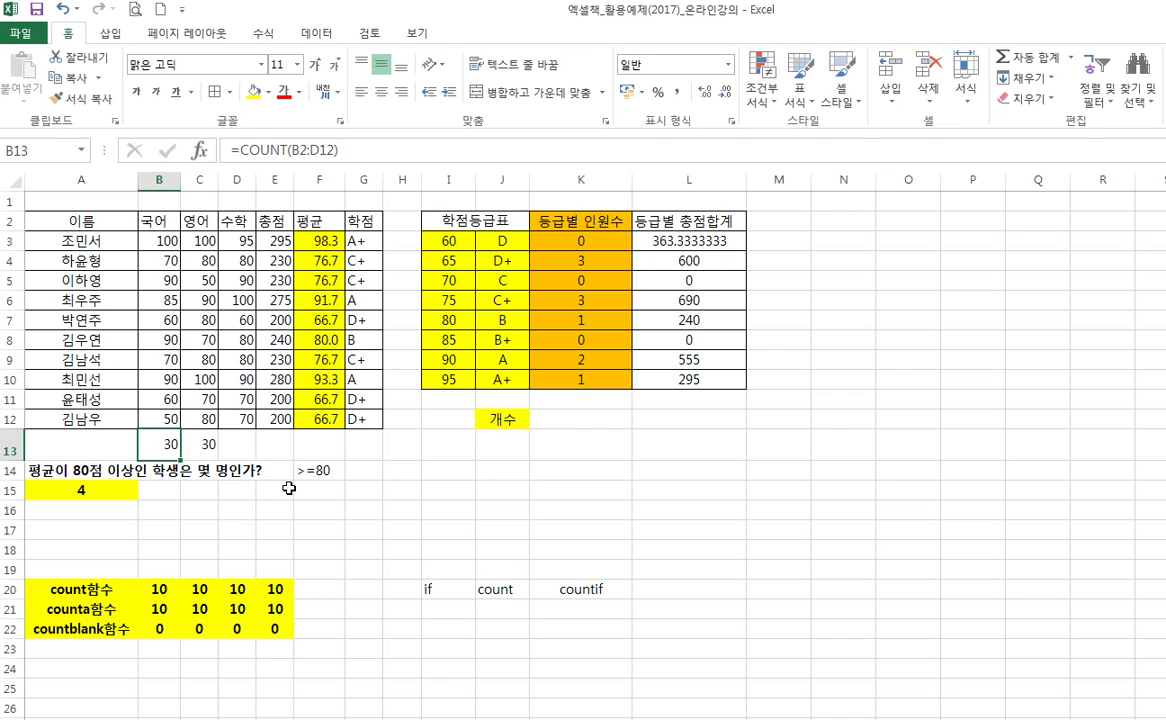
pyautogui.press('Right')
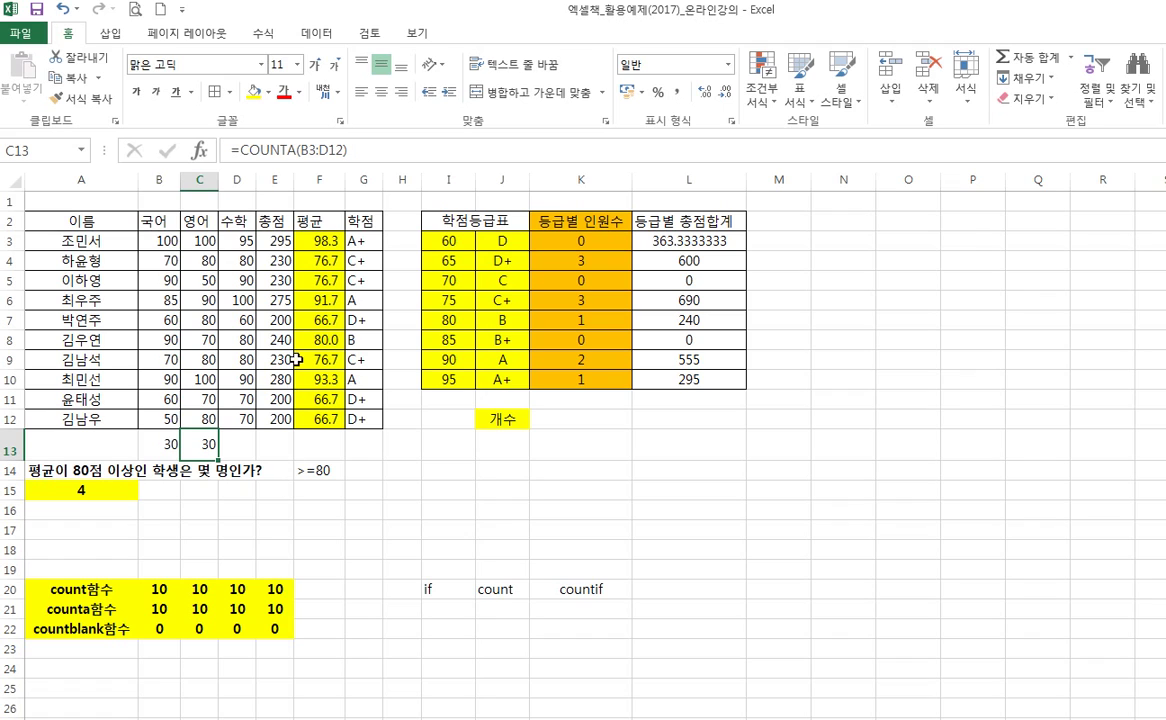
pyautogui.click(372, 153)
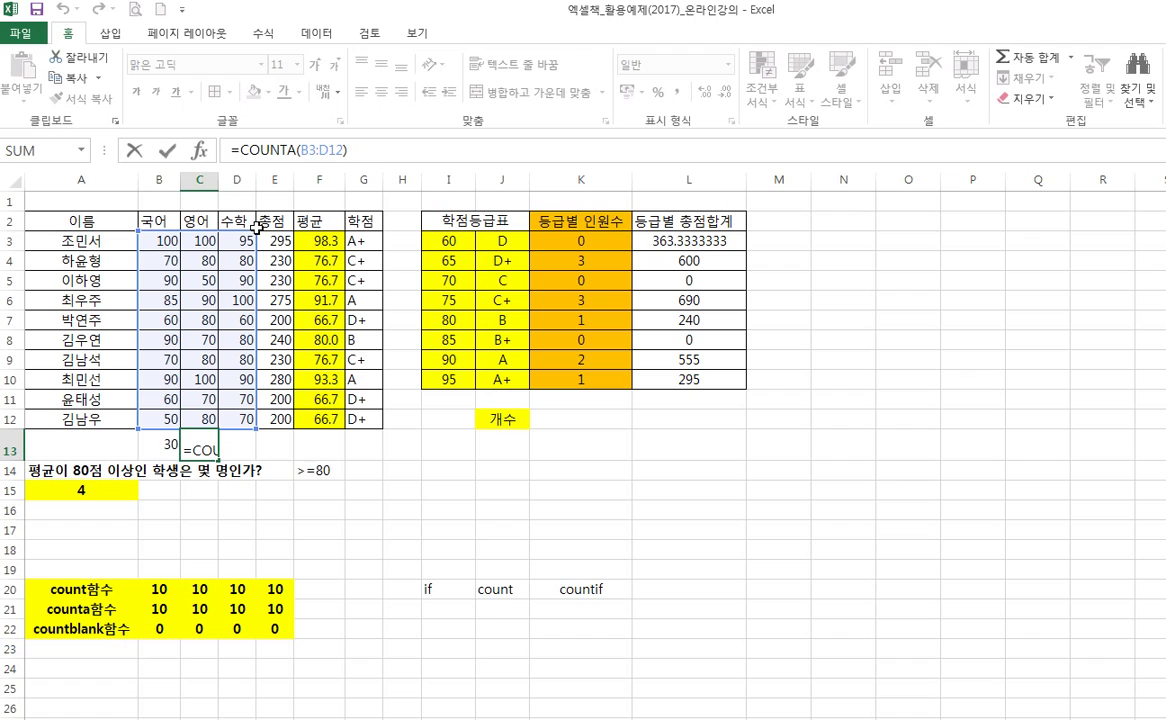
pyautogui.moveTo(256, 229); pyautogui.dragTo(234, 203)
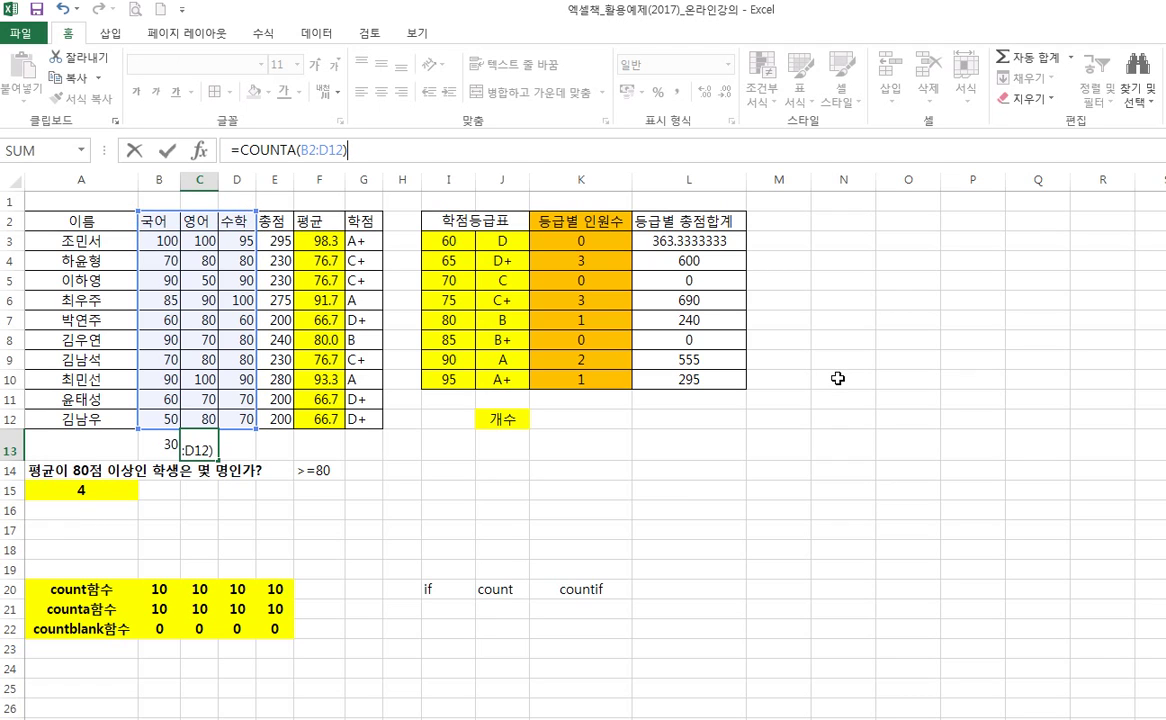
pyautogui.press('Return')
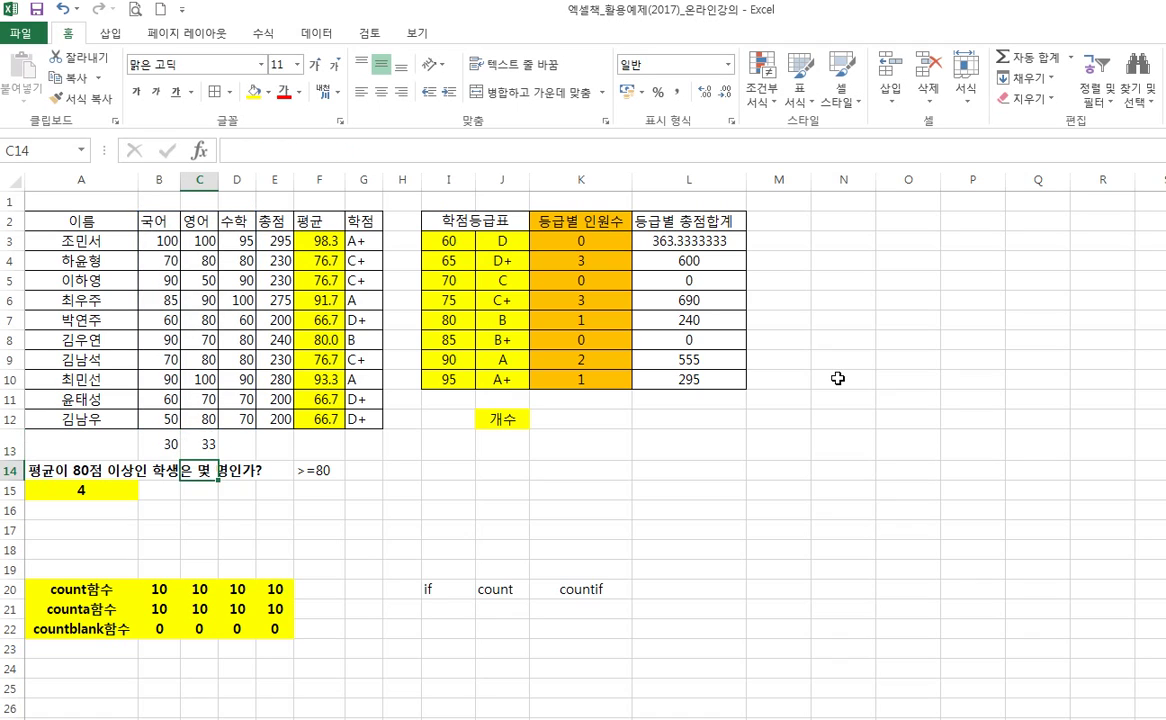
pyautogui.press('Up')
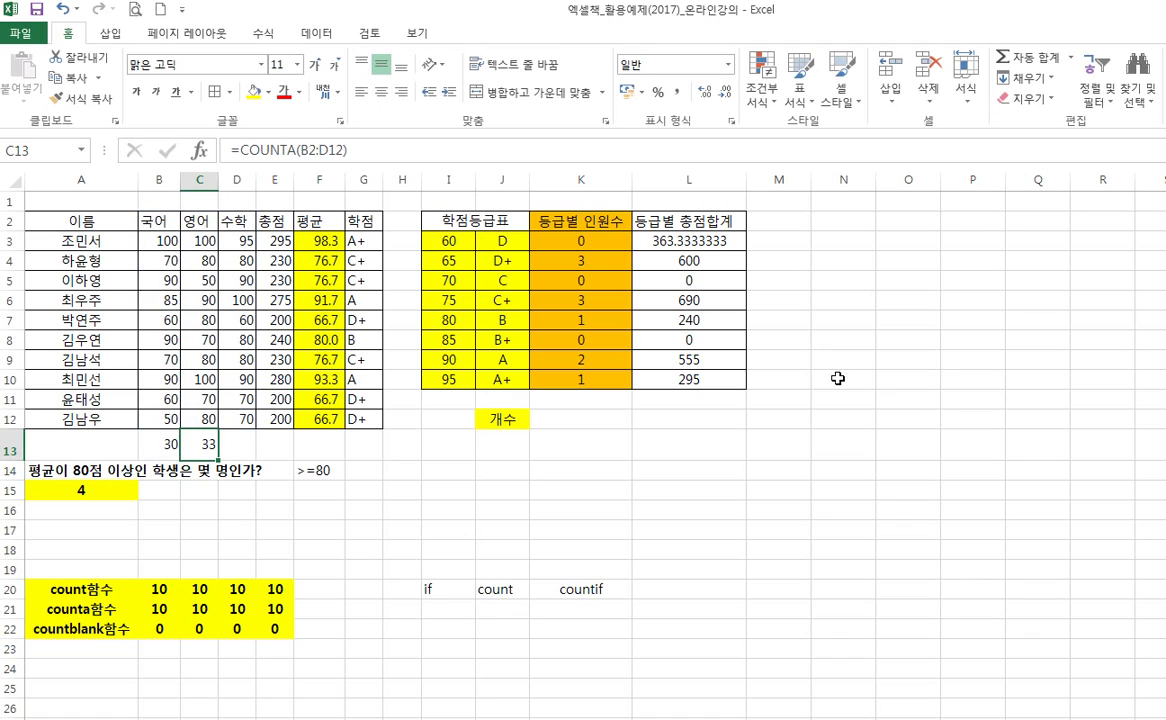
# - Compare the ranges used by the COUNT formula in B13 and the COUNTA formula in C13
pyautogui.click(160, 444)
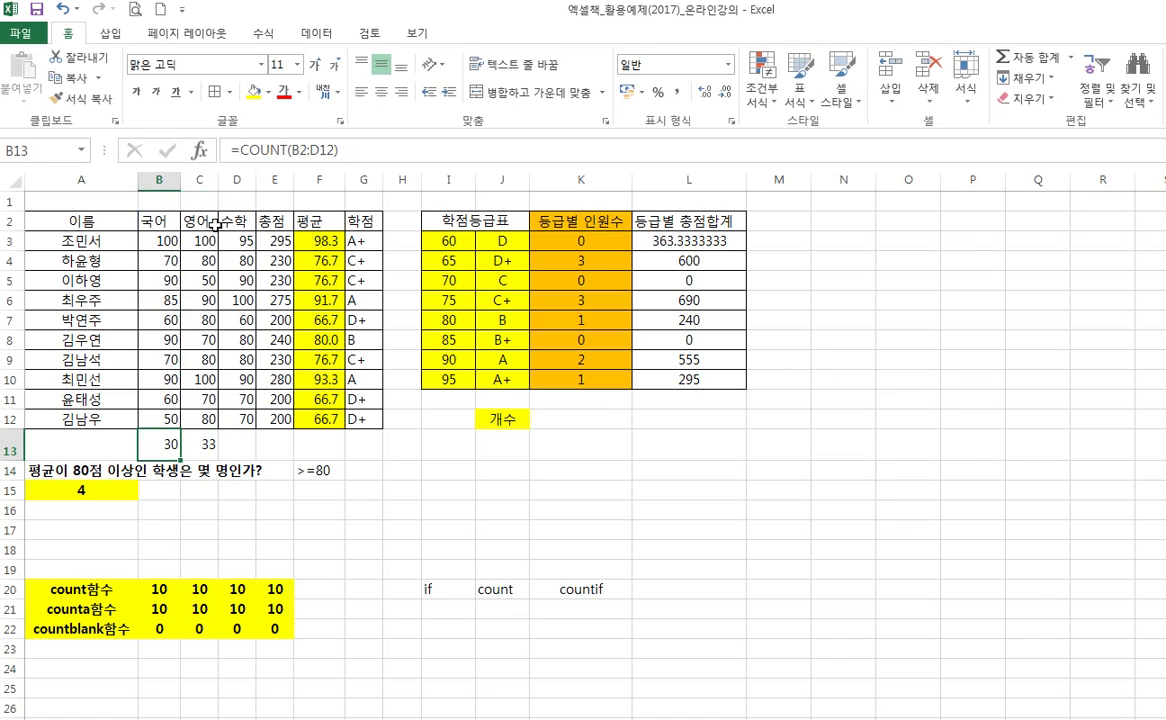
pyautogui.click(323, 150)
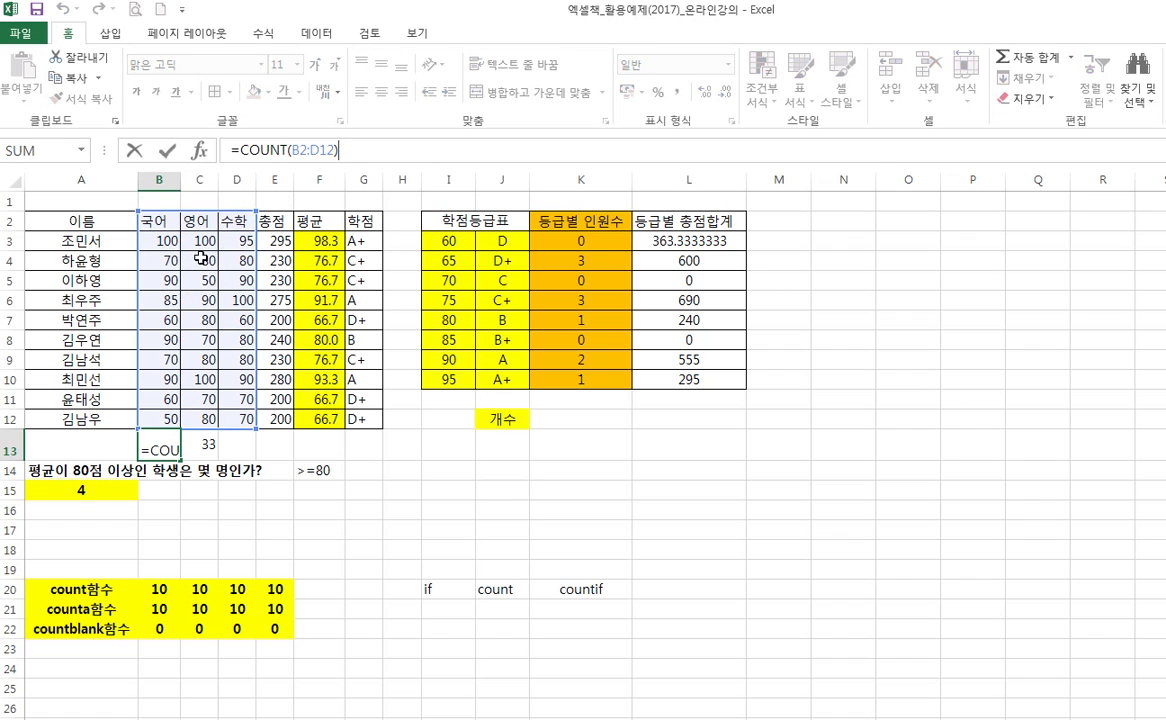
pyautogui.press('Return')
pyautogui.press('Up')
pyautogui.press('Right')
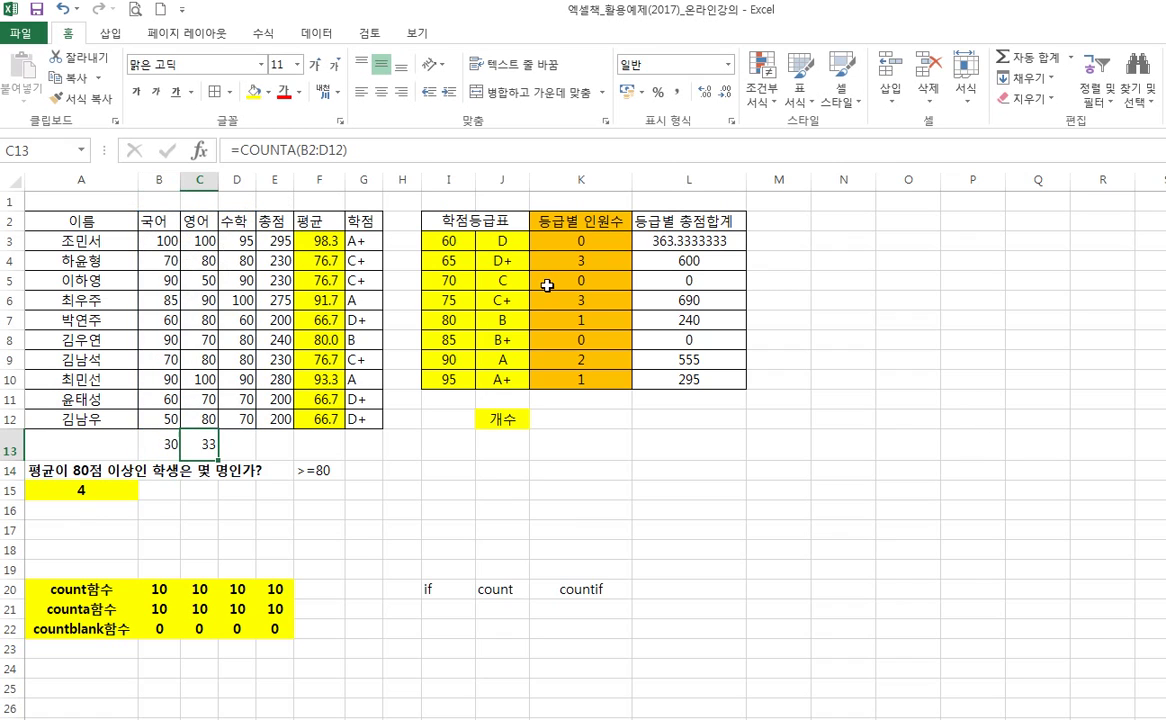
pyautogui.click(394, 145)
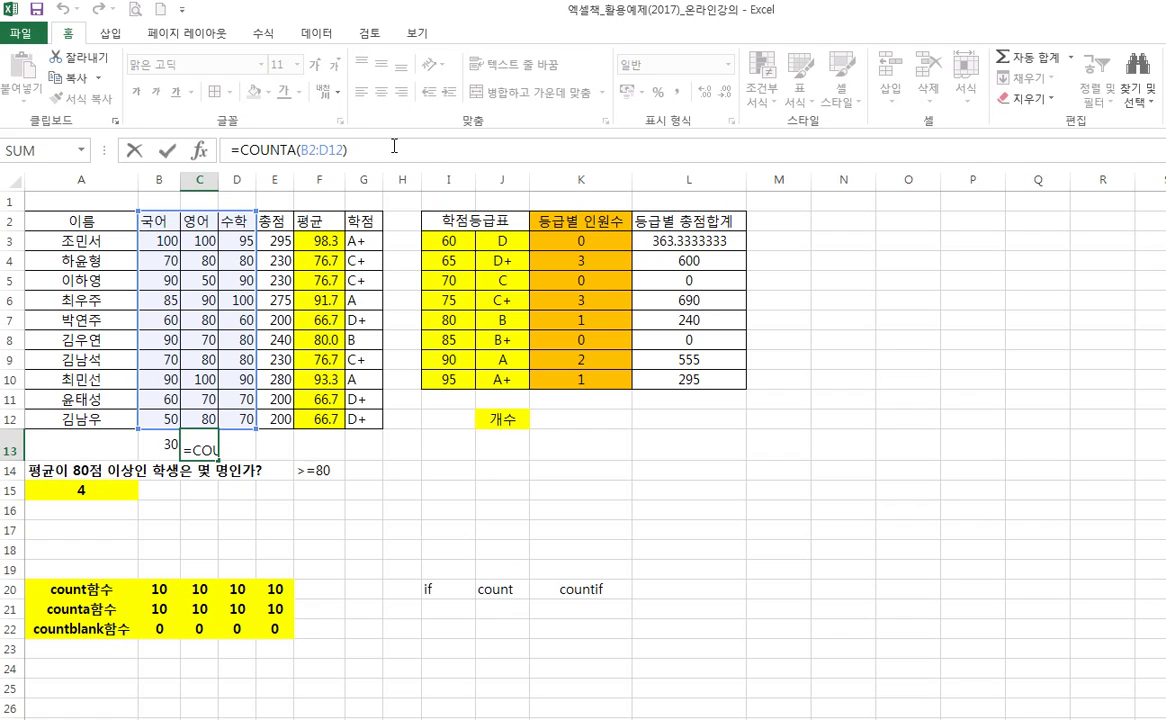
pyautogui.press('Return')
pyautogui.press('Up')
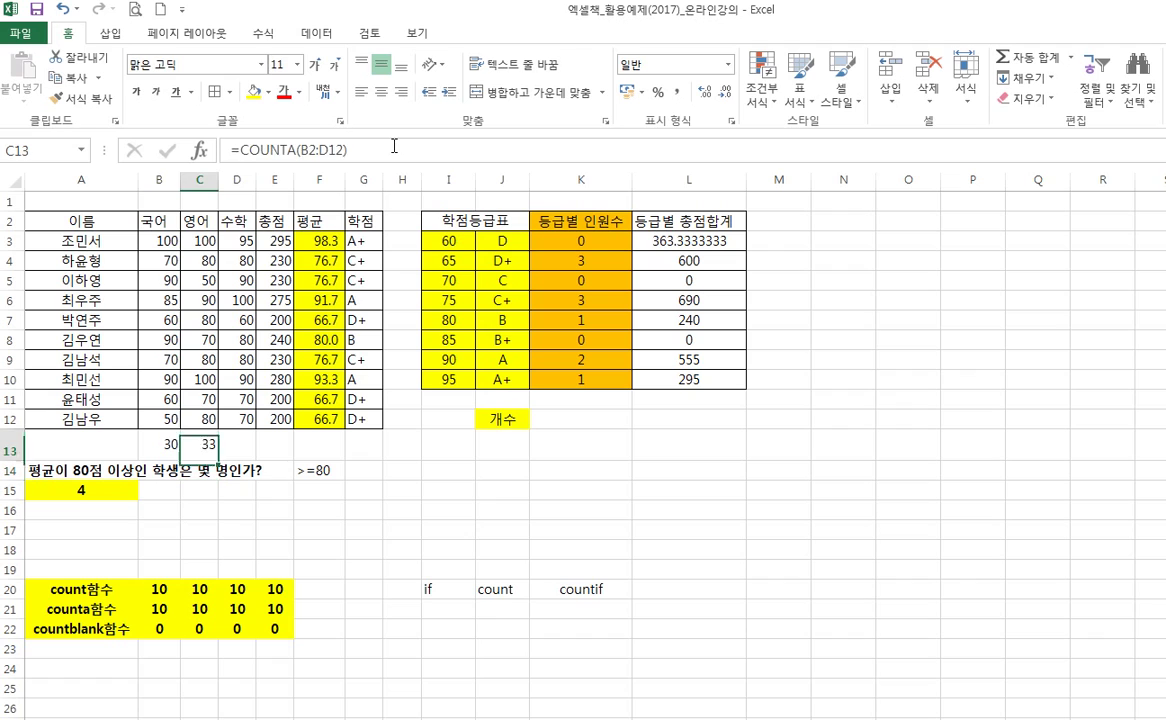
# - Count the empty cells of the three subjects' score range in D13 with =COUNTBLANK(B2:D12)
pyautogui.press('Right')
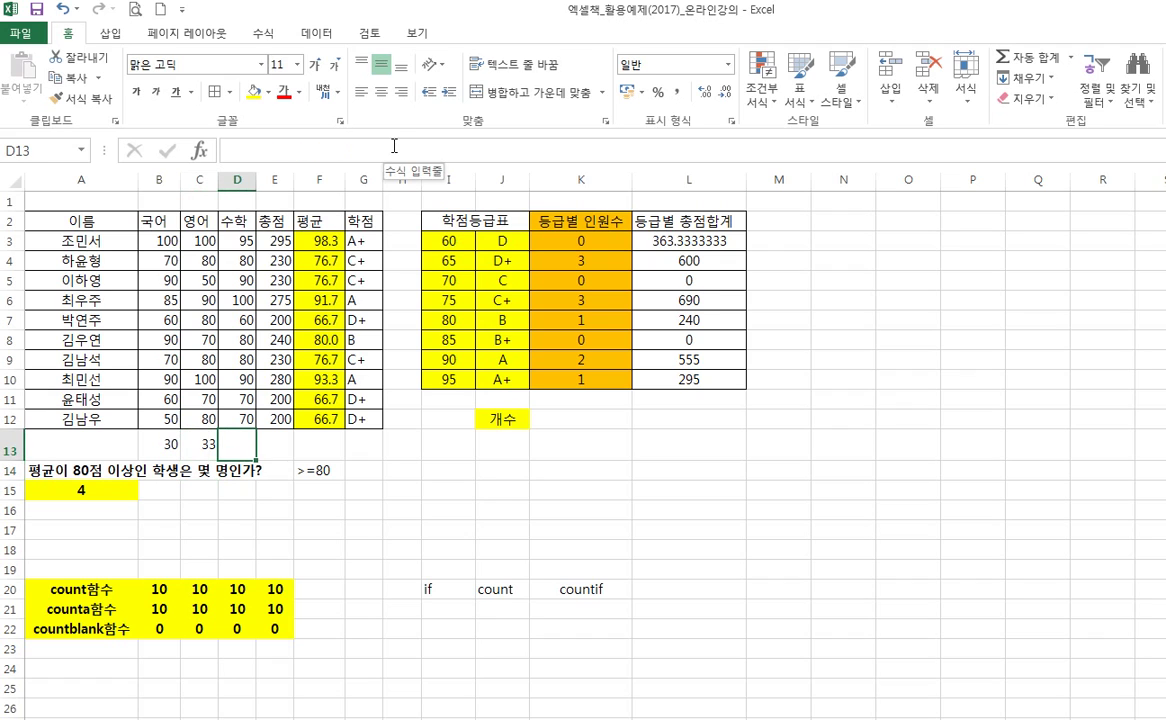
pyautogui.click(68, 628)
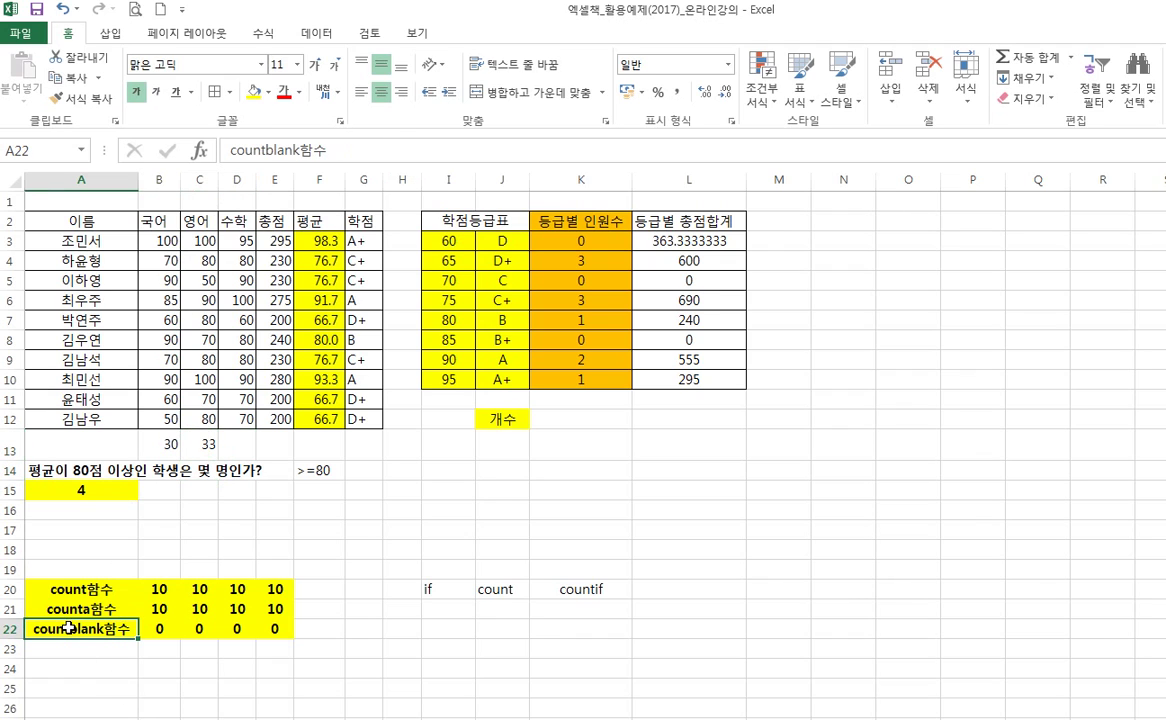
pyautogui.click(230, 440)
pyautogui.write('=c')
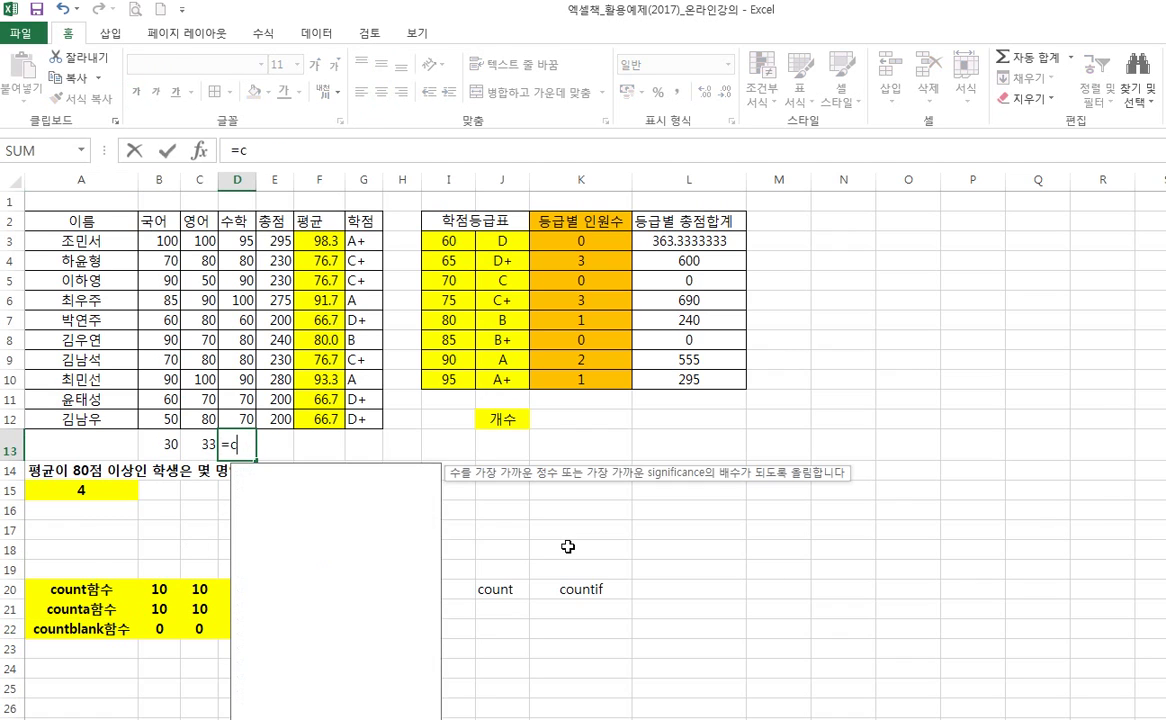
pyautogui.write('ountbla')
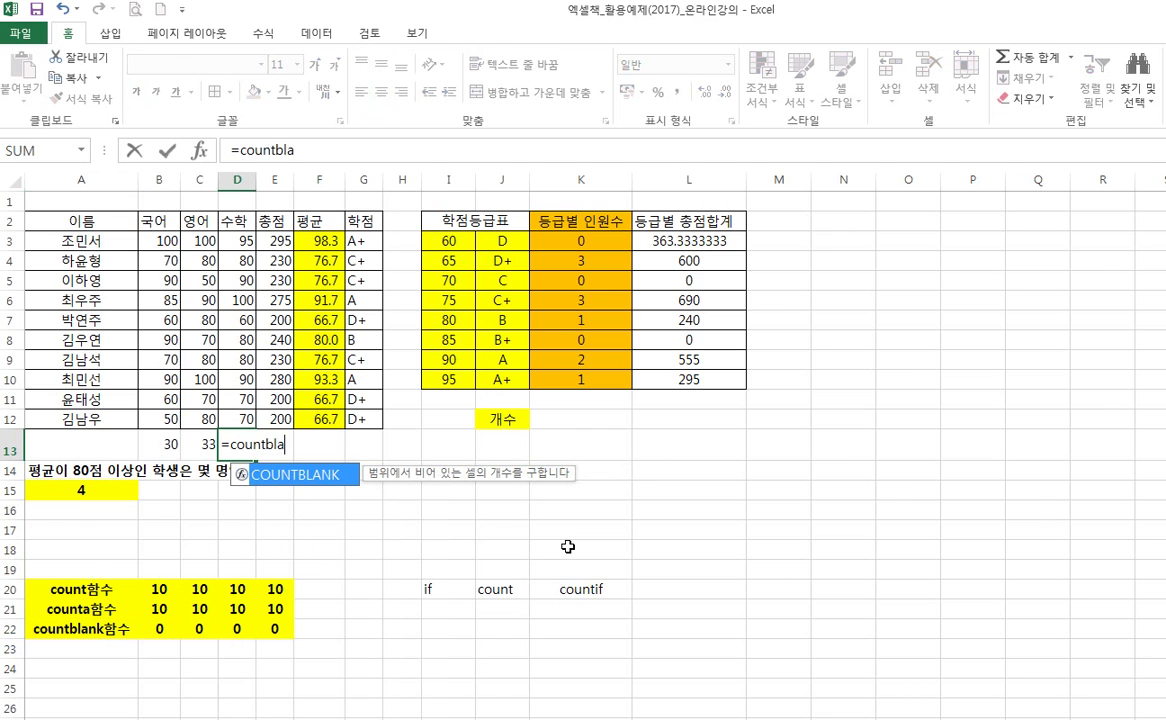
pyautogui.write('nk(')
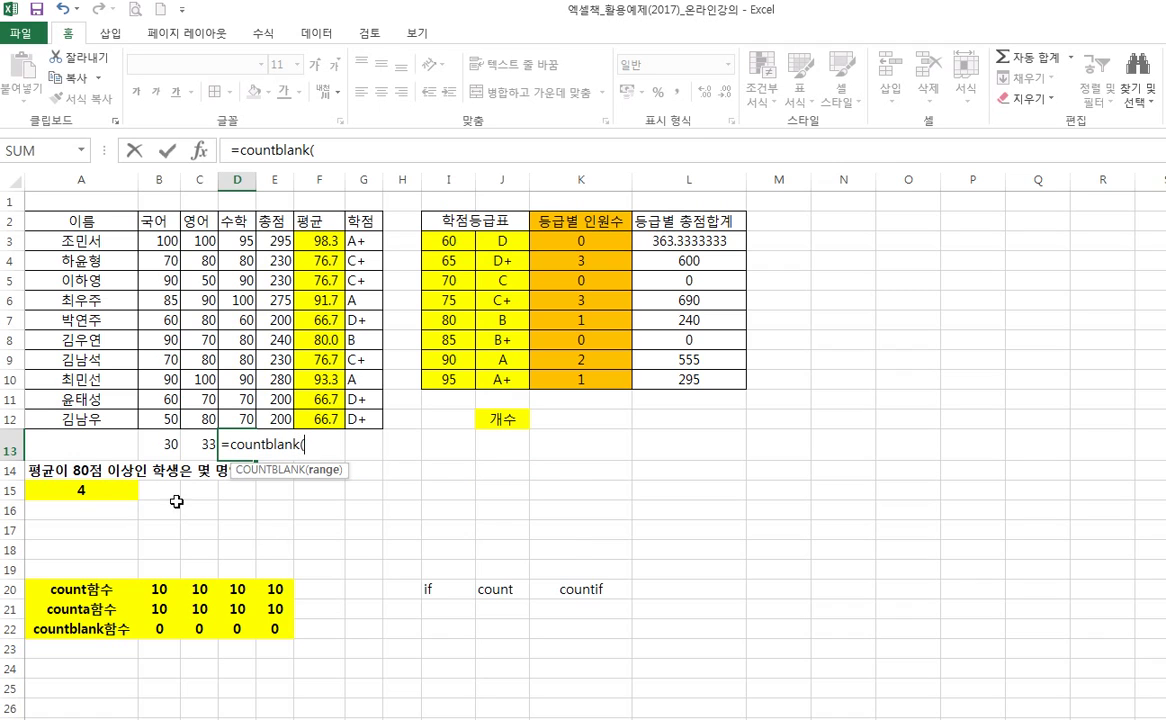
pyautogui.moveTo(150, 214); pyautogui.dragTo(237, 411)
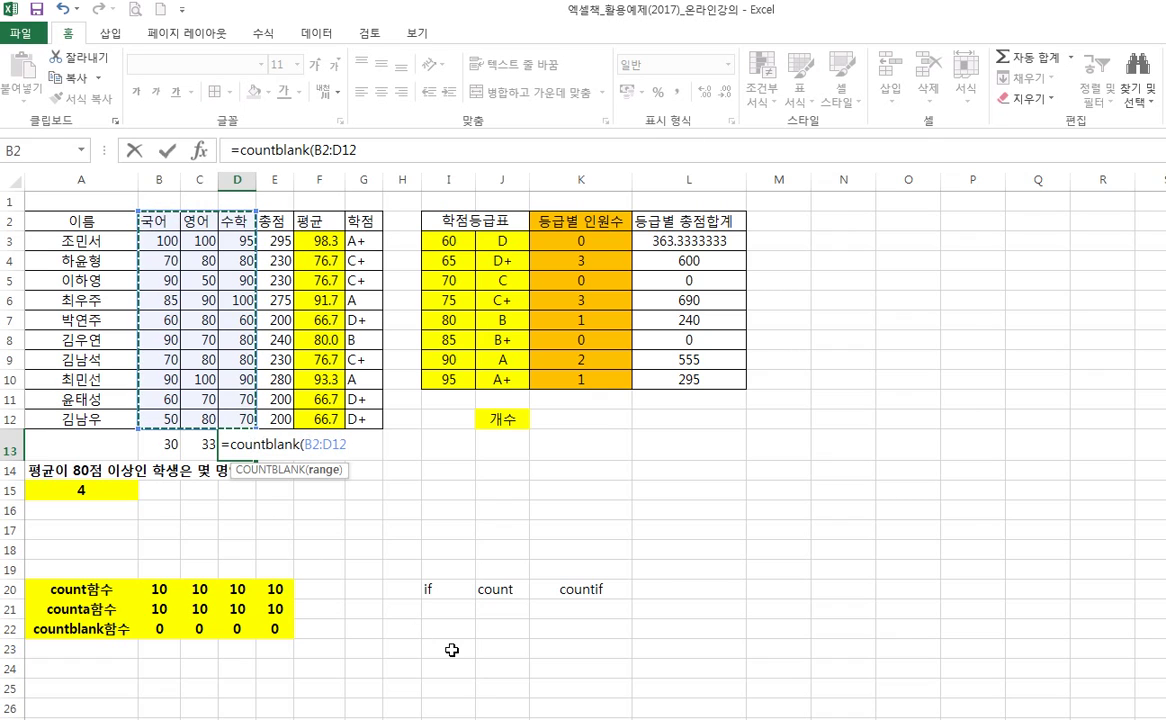
pyautogui.write(')')
pyautogui.press('Return')
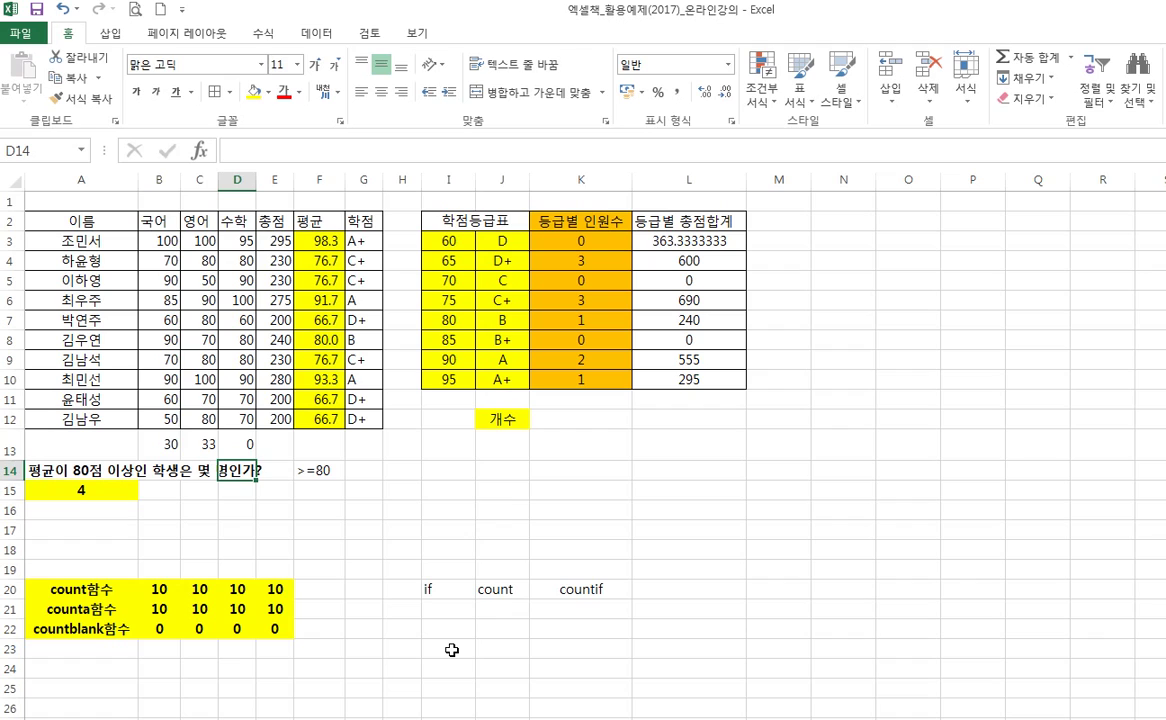
pyautogui.press('Up')
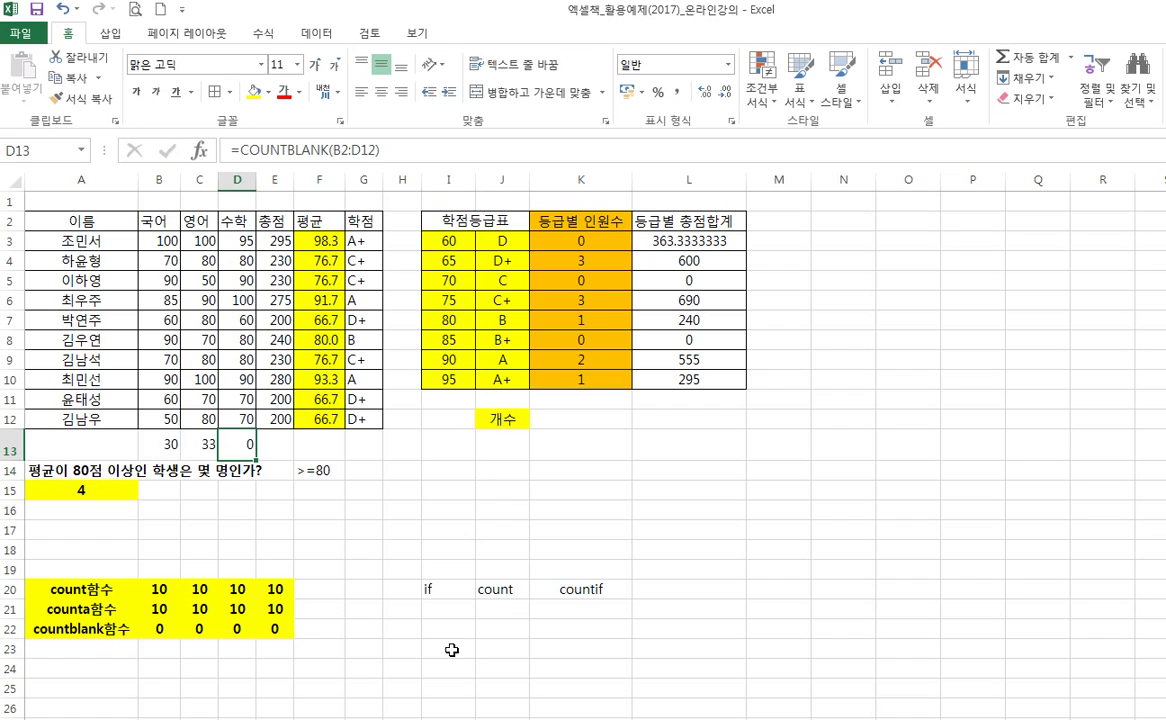
# - Clear the math score in D8 and the English score in C7 to create blank cells
pyautogui.press('Up')
pyautogui.press('Up')
pyautogui.press('Up')
pyautogui.press('Up')
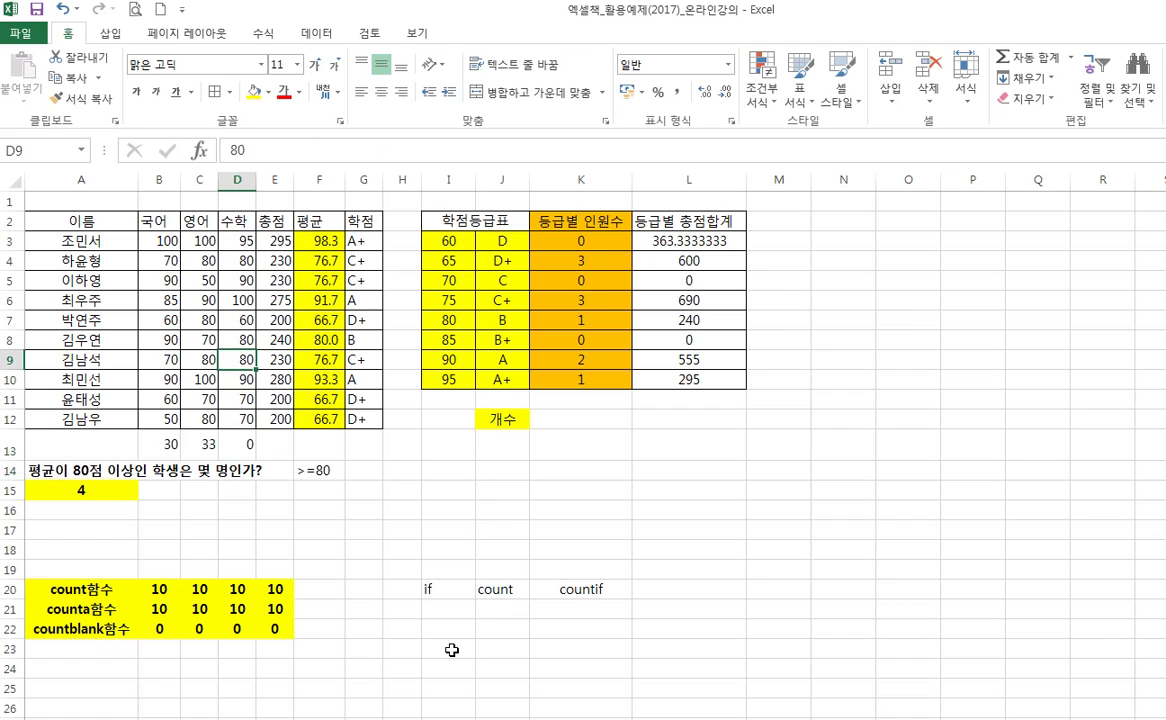
pyautogui.press('Up')
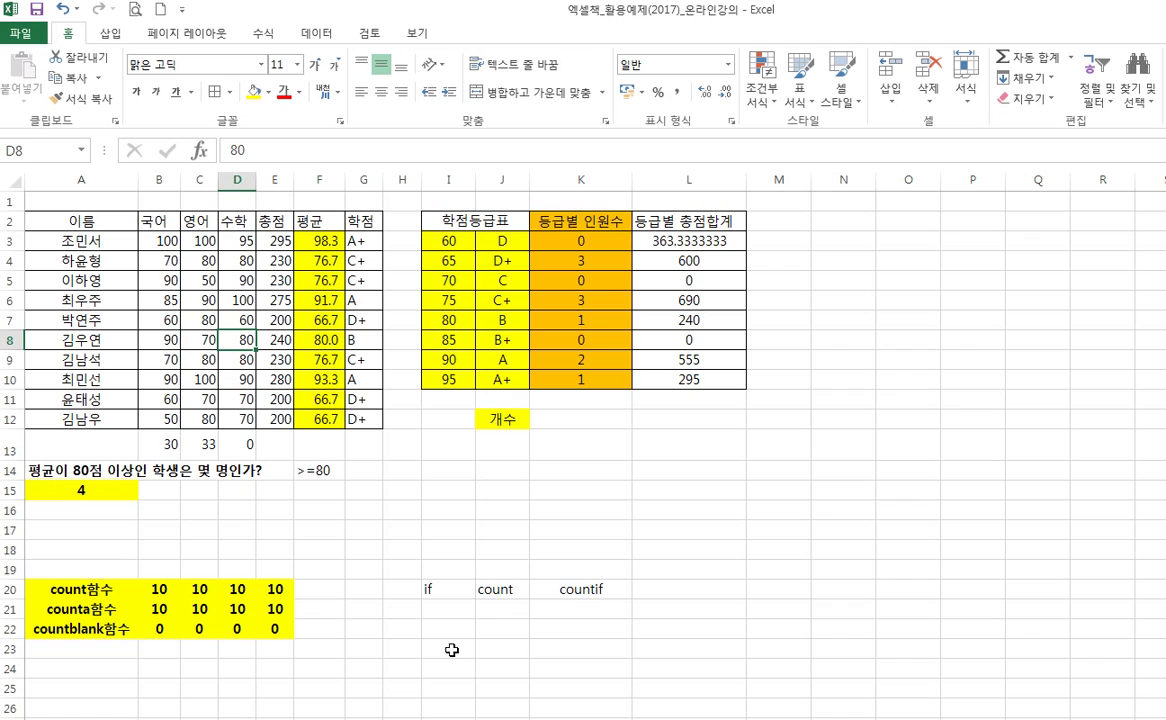
pyautogui.press('Delete')
pyautogui.press('Left')
pyautogui.press('Up')
pyautogui.press('Delete')
# - Clear the Korean score in B5 and the math score in D4
pyautogui.press('Left')
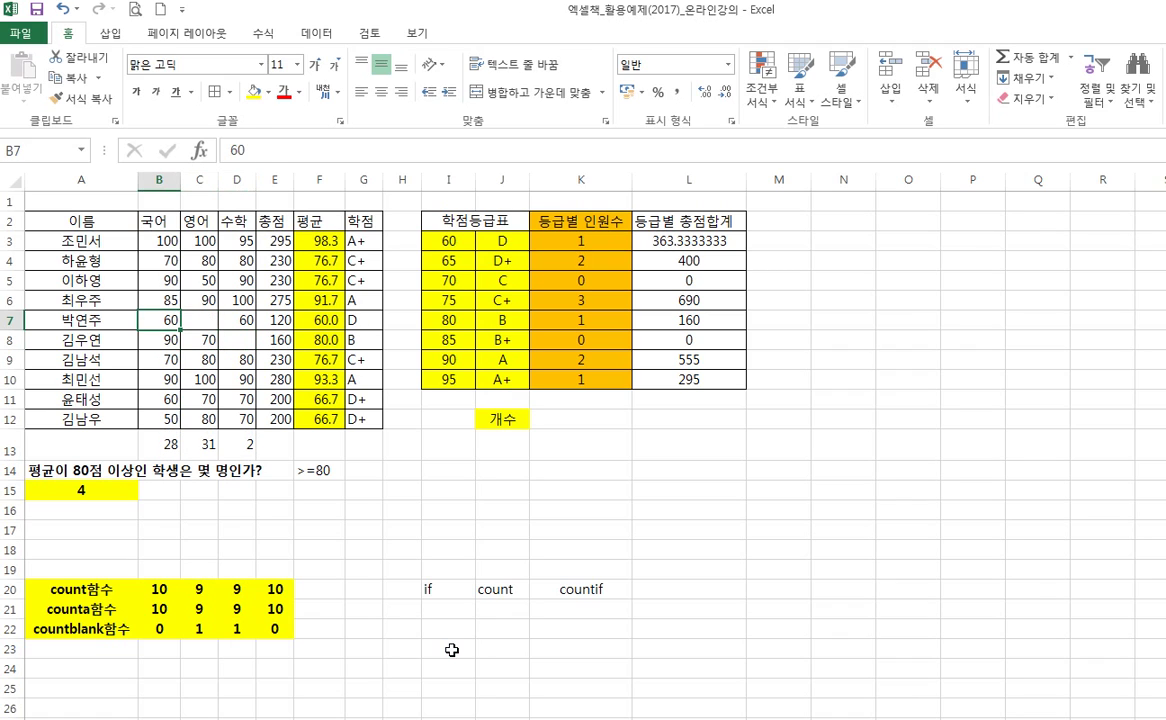
pyautogui.press('Up')
pyautogui.press('Up')
pyautogui.press('Delete')
pyautogui.press('Right')
pyautogui.press('Right')
pyautogui.press('Up')
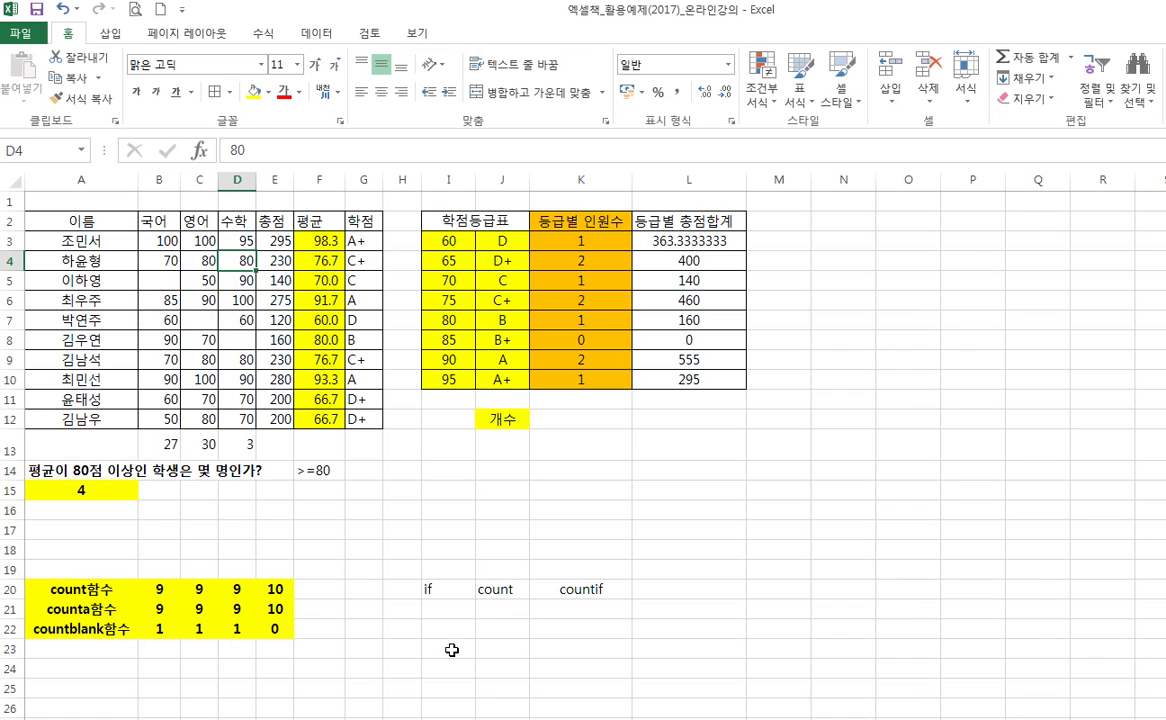
pyautogui.press('Delete')
# - Review the COUNTBLANK, COUNT and COUNTA formulas and their results in D13, B13 and C13
pyautogui.press('Down')
pyautogui.press('Down')
pyautogui.press('Down')
pyautogui.press('Down')
pyautogui.press('Down')
pyautogui.press('Down')
pyautogui.press('Down')
pyautogui.press('Down')
pyautogui.press('Down')
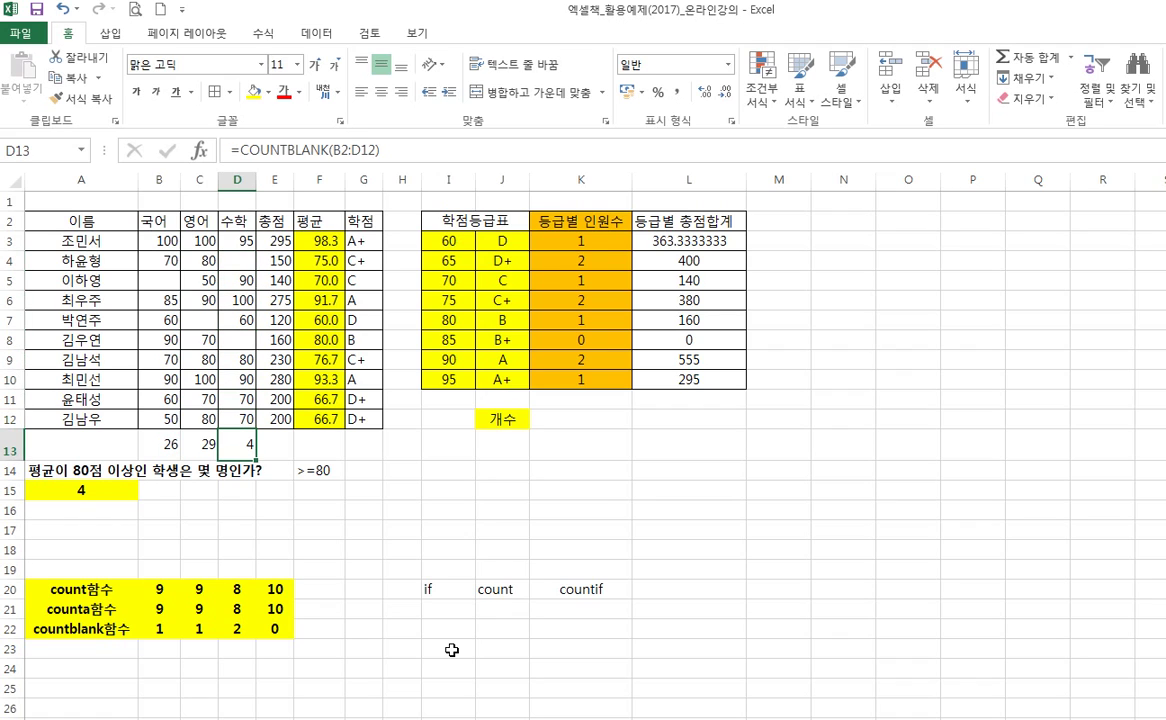
pyautogui.press('Left')
pyautogui.press('Left')
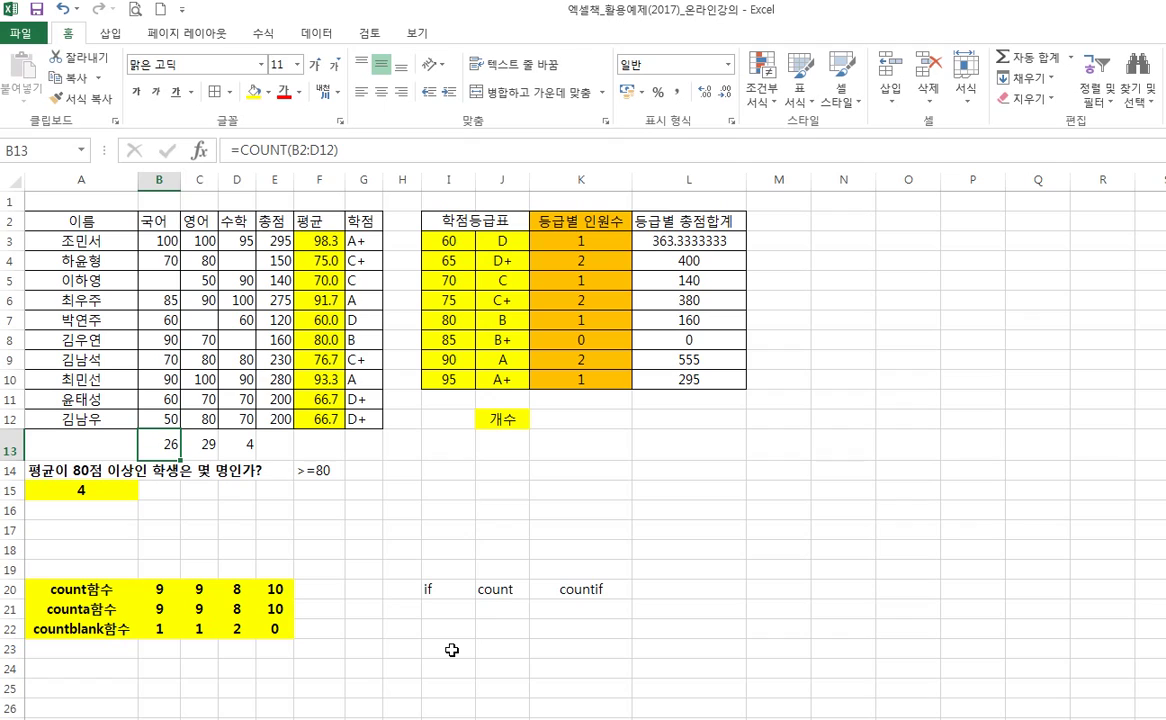
pyautogui.press('Right')
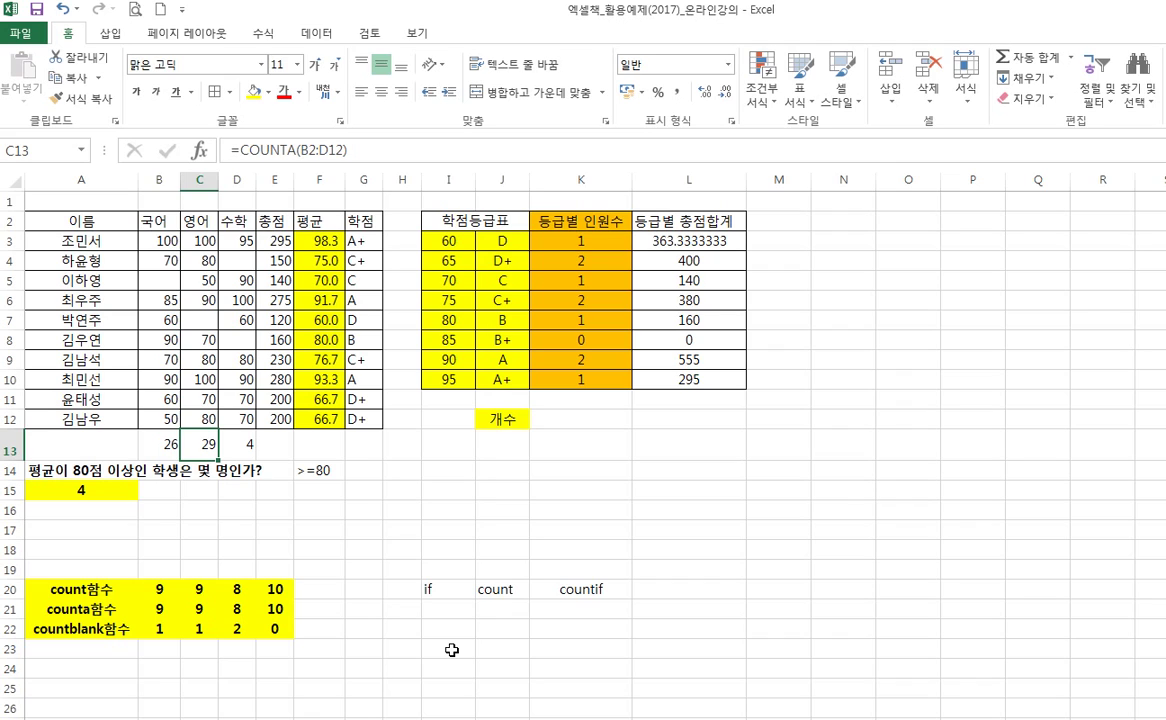
# - Count the numeric total scores in E13 with AutoSum's count-numbers function, giving =COUNT(E3:E12)
pyautogui.click(280, 436)
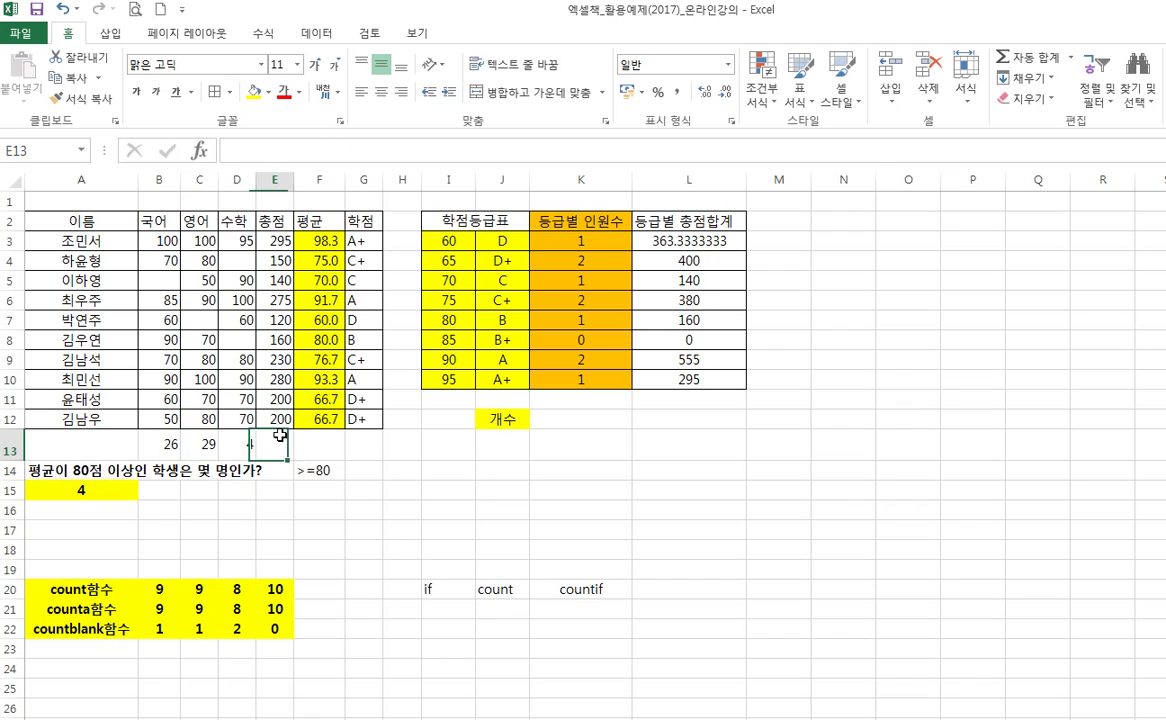
pyautogui.click(1068, 58)
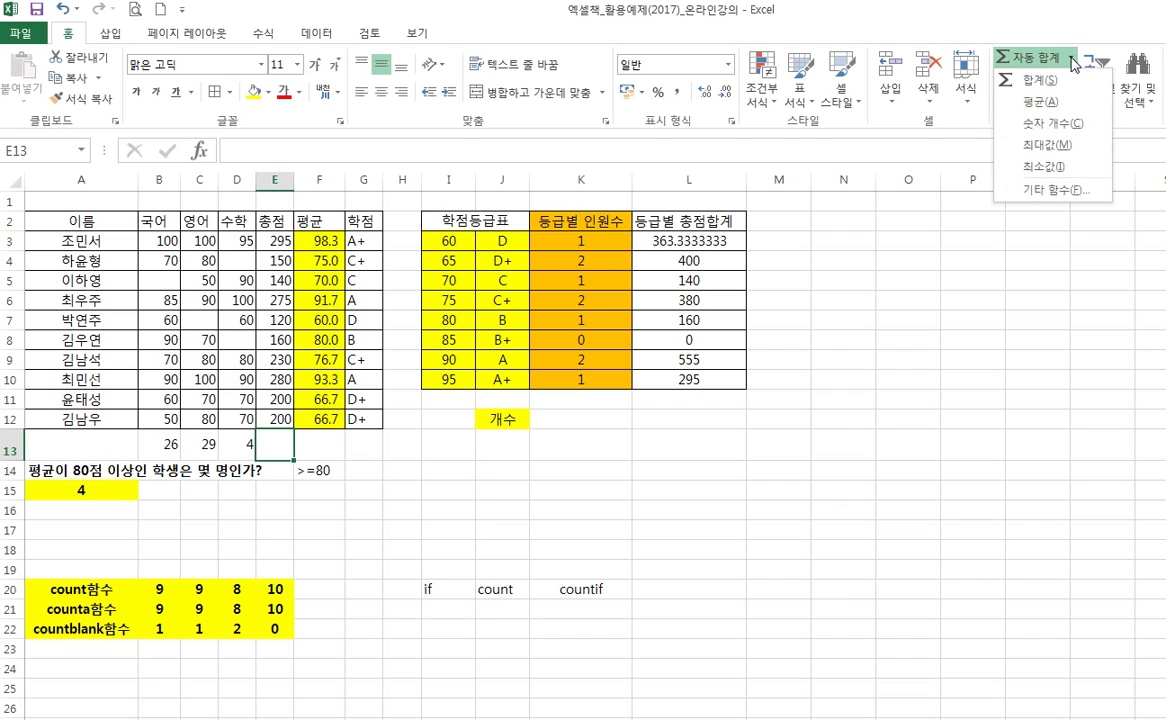
pyautogui.click(1076, 124)
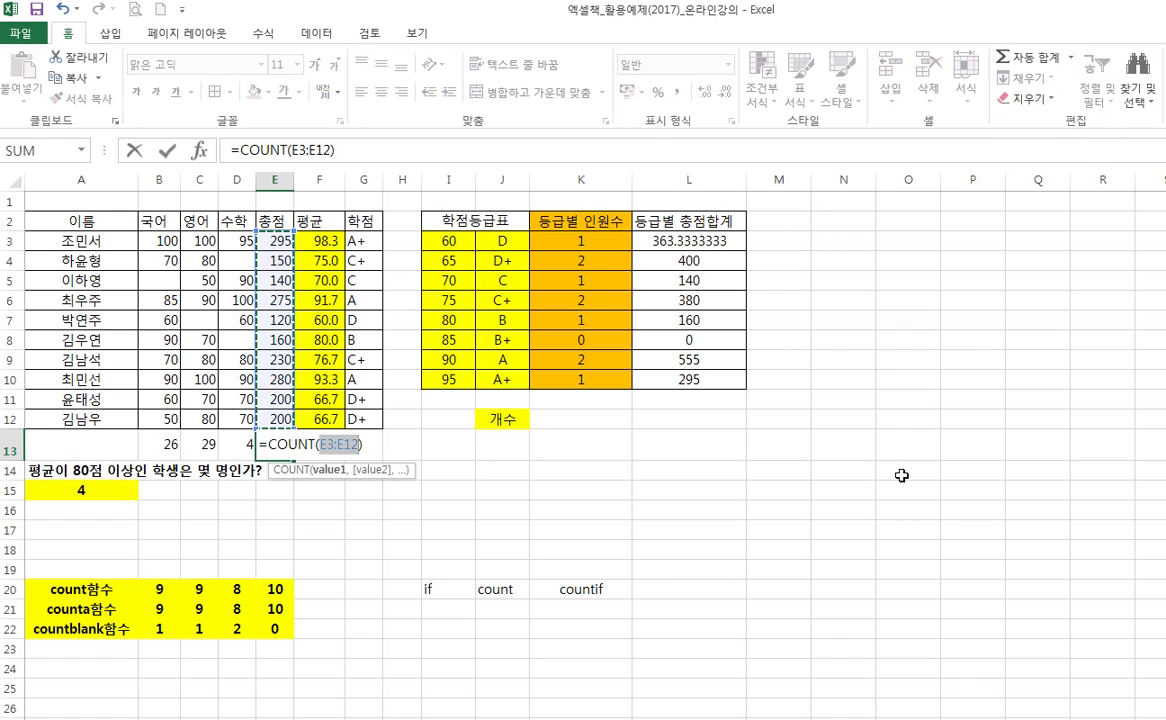
pyautogui.press('Return')
pyautogui.press('Up')
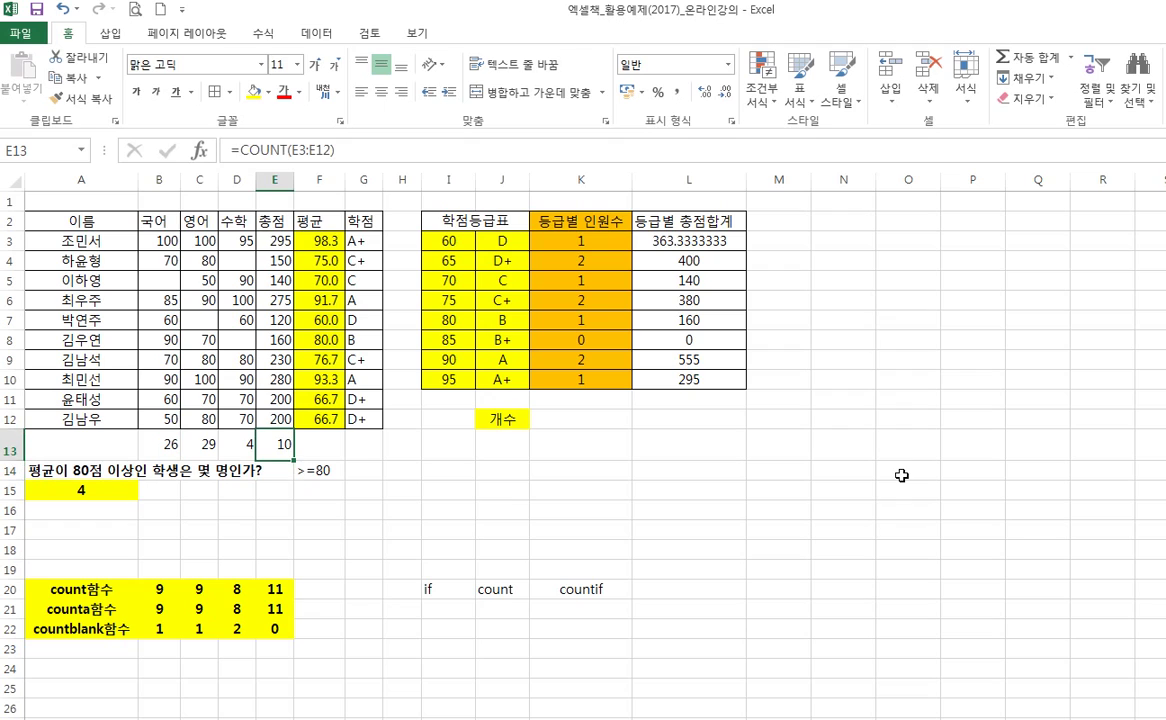
pyautogui.press('Right')
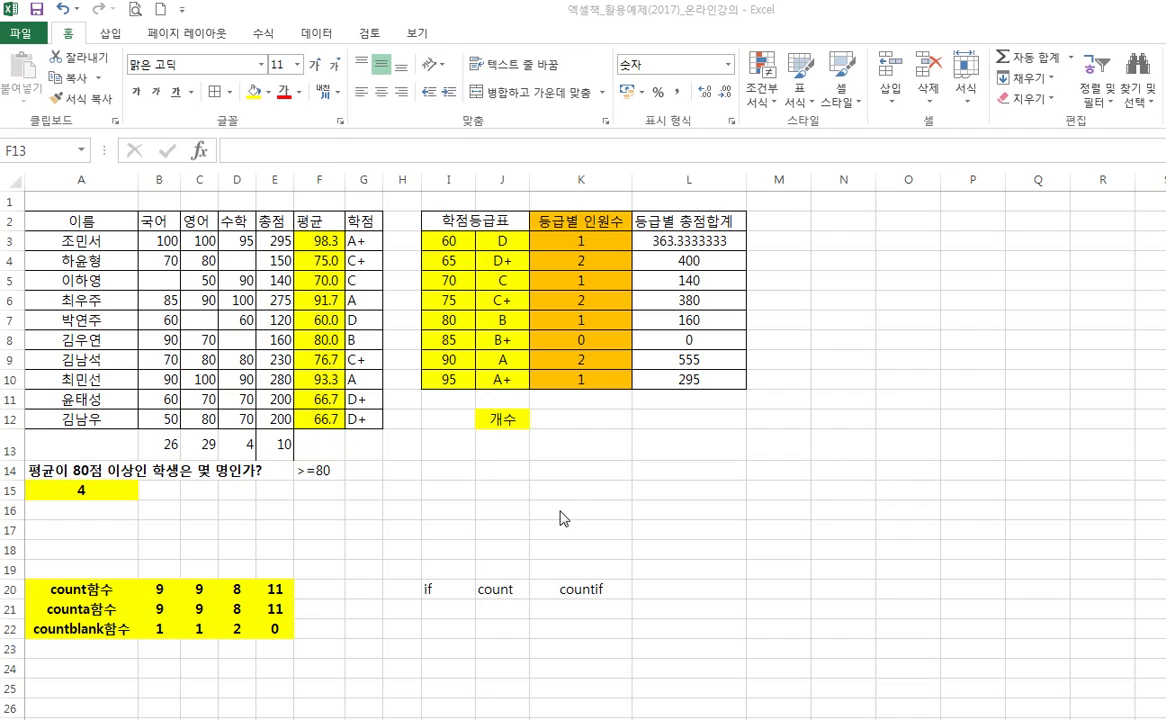
# - Enter the question "학점등급별로 학생 수는 어떻게 될까요?" in J13 below the 개수 label
pyautogui.click(587, 427)
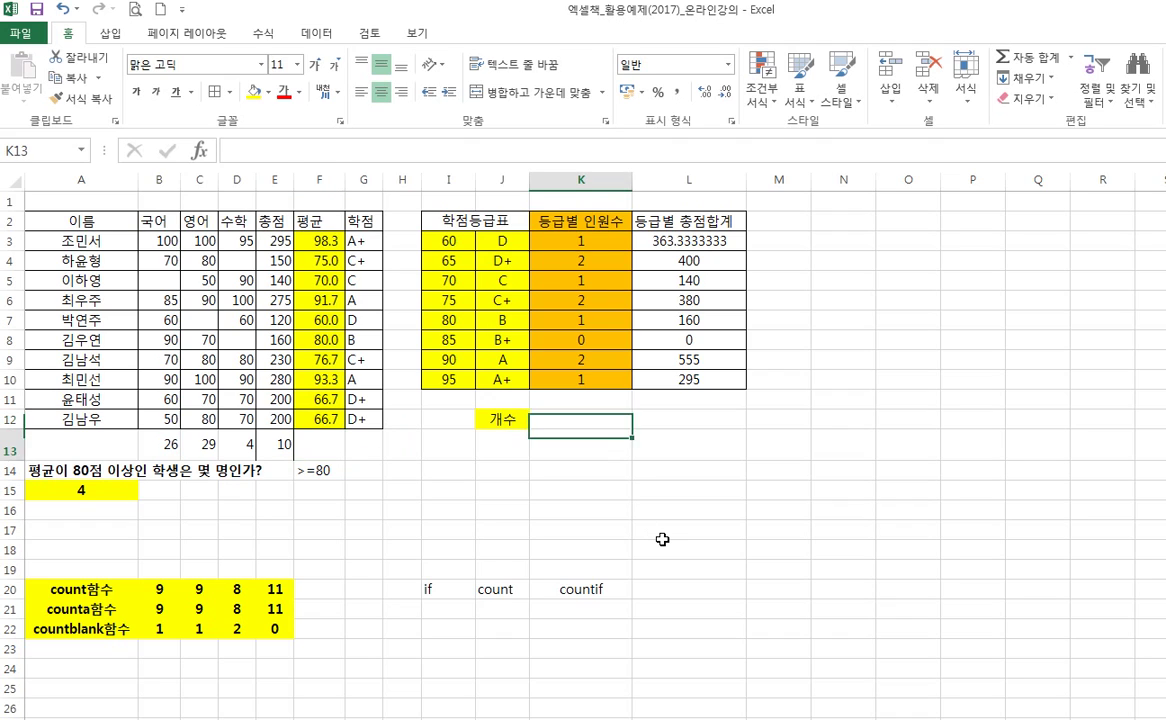
pyautogui.press('Down')
pyautogui.press('Left')
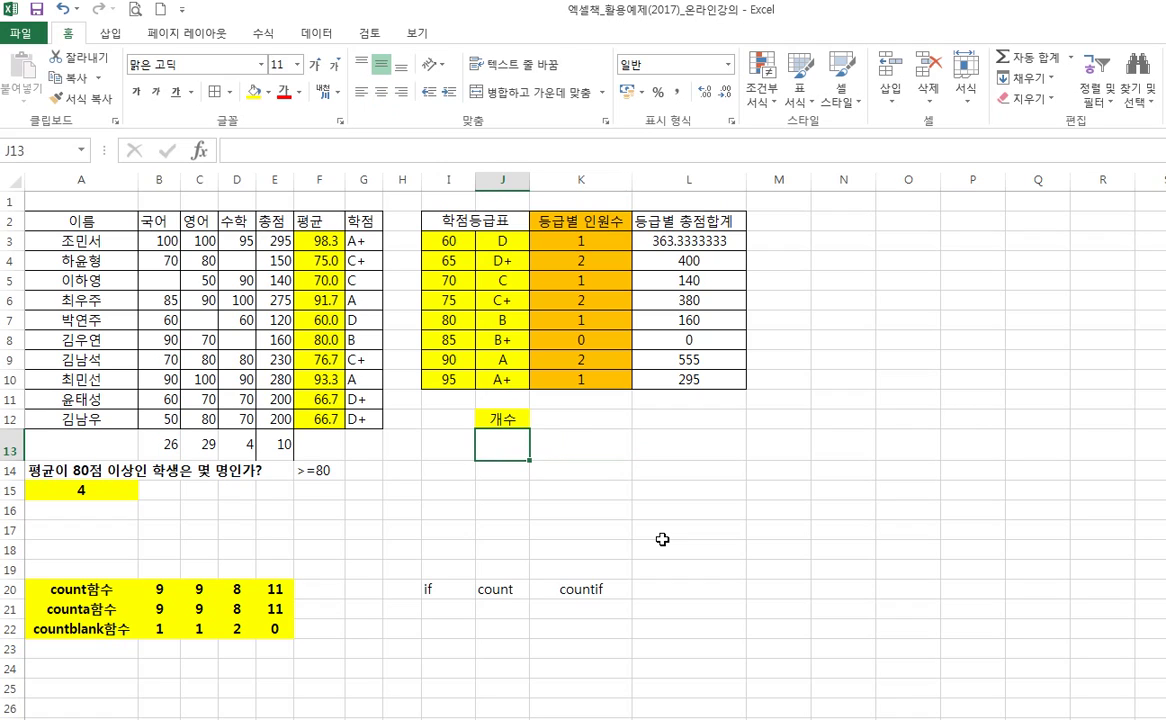
pyautogui.write('학점')
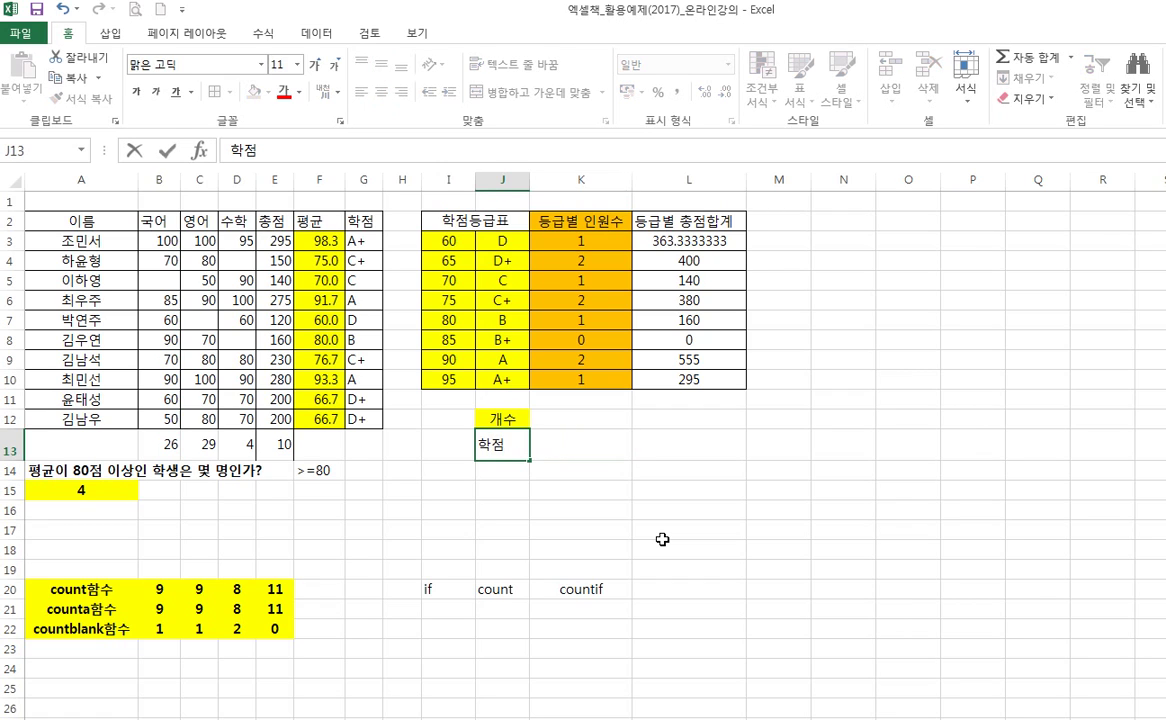
pyautogui.write('등그')
pyautogui.write('급별로')
pyautogui.write(' 학생')
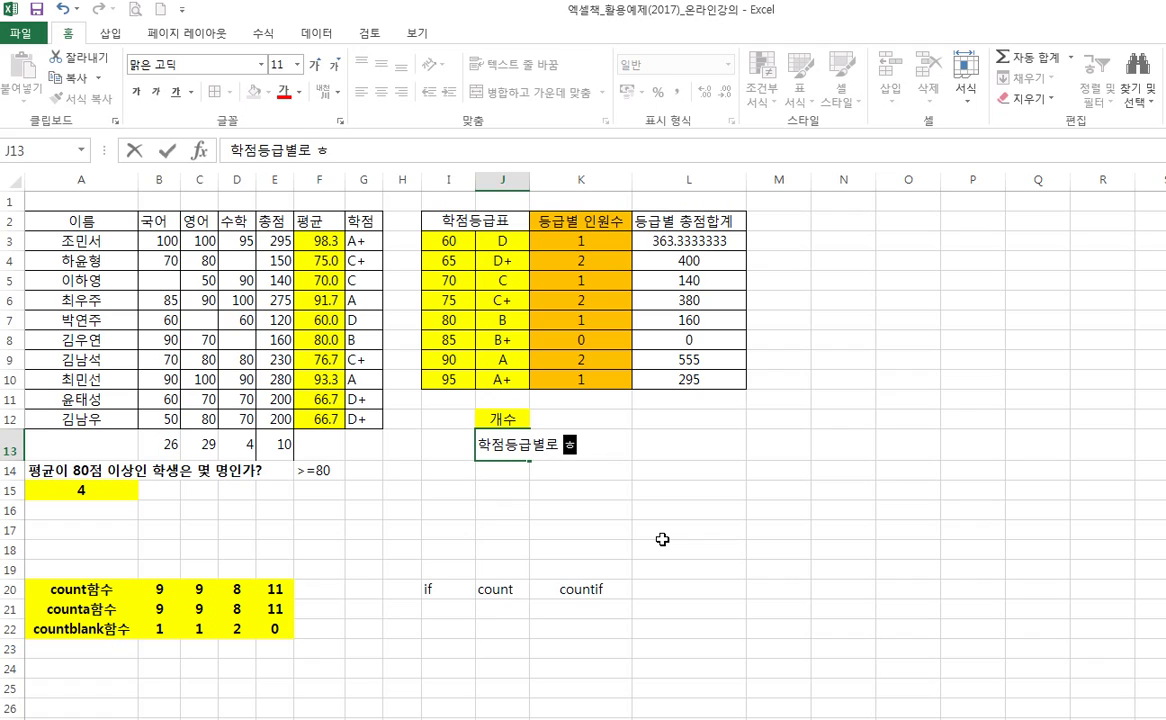
pyautogui.write(' 수는 ')
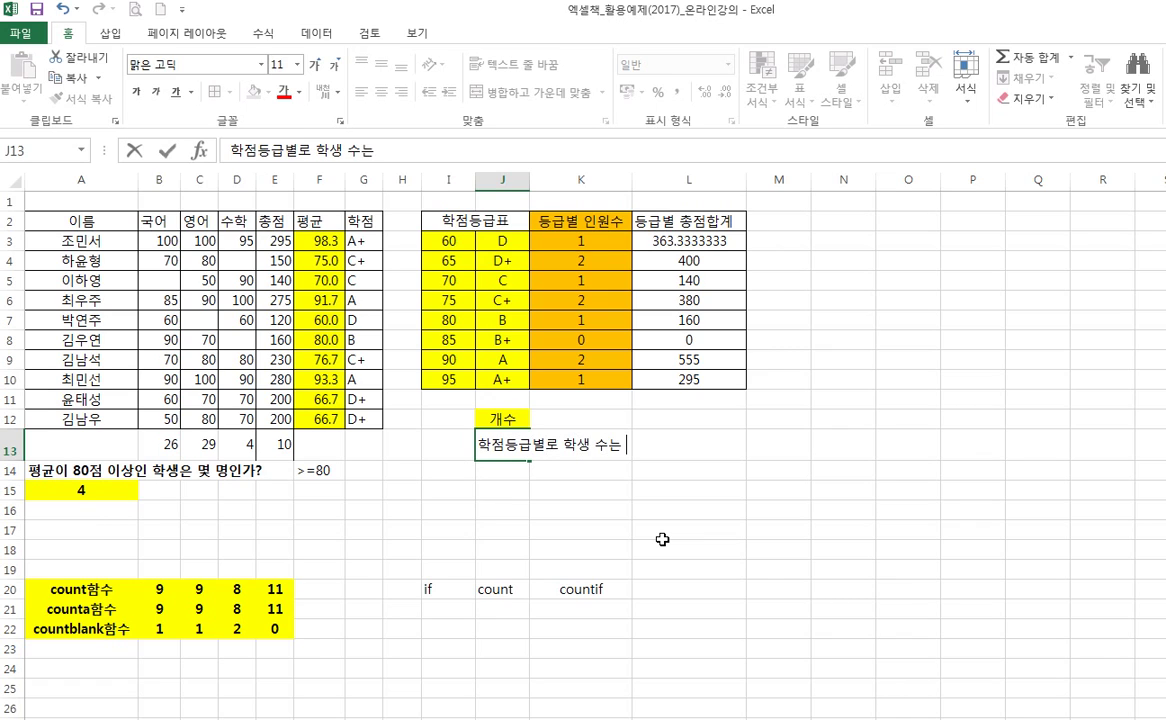
pyautogui.write('어떨게 될까요?')
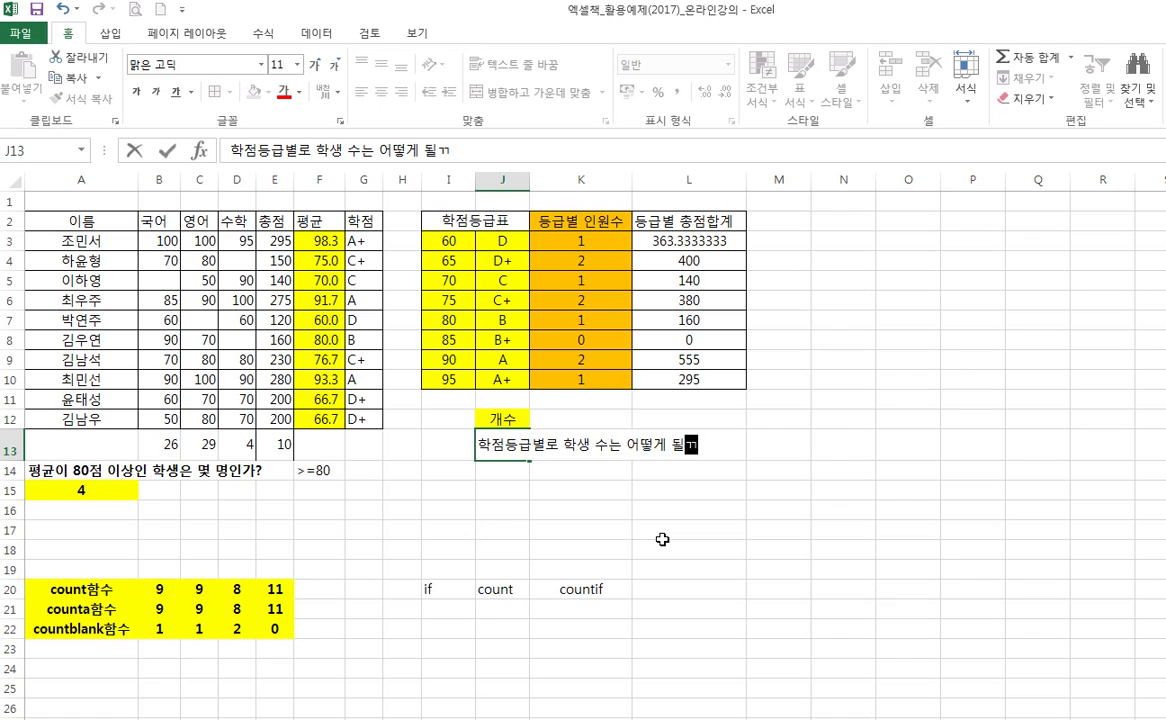
pyautogui.press('Return')
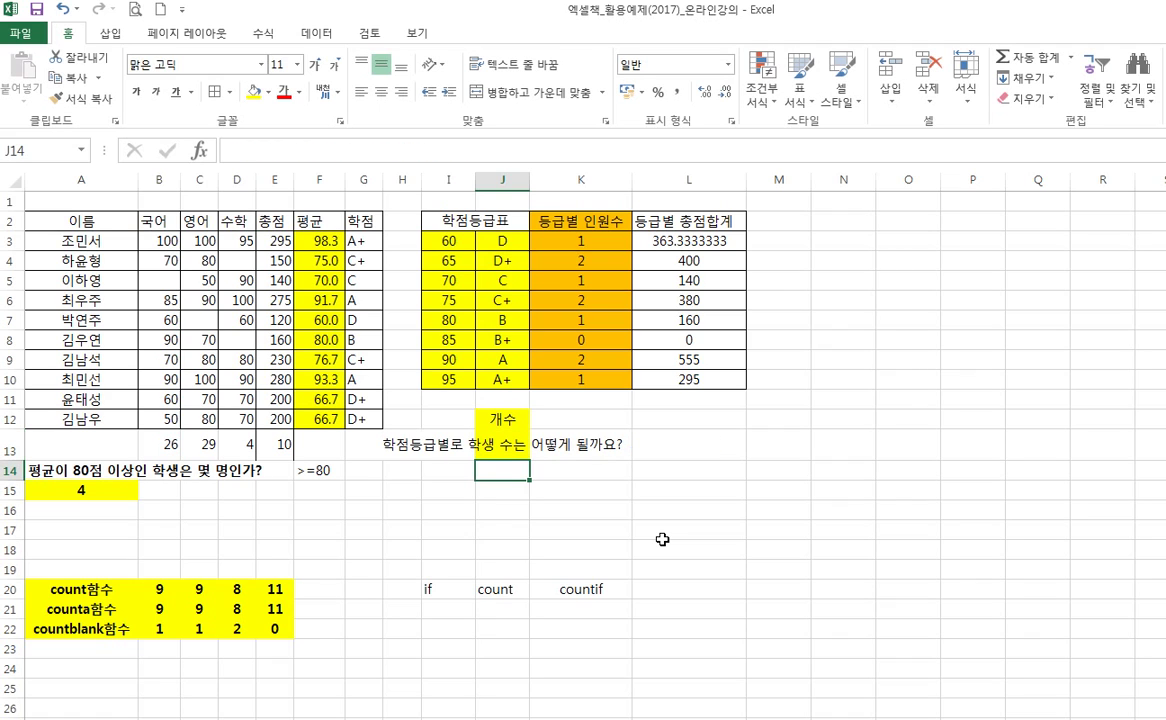
# - Clear the existing COUNTIF formulas from K3:K10 in the 등급별 인원수 column
pyautogui.press('Up')
pyautogui.press('Up')
pyautogui.press('Up')
pyautogui.press('Up')
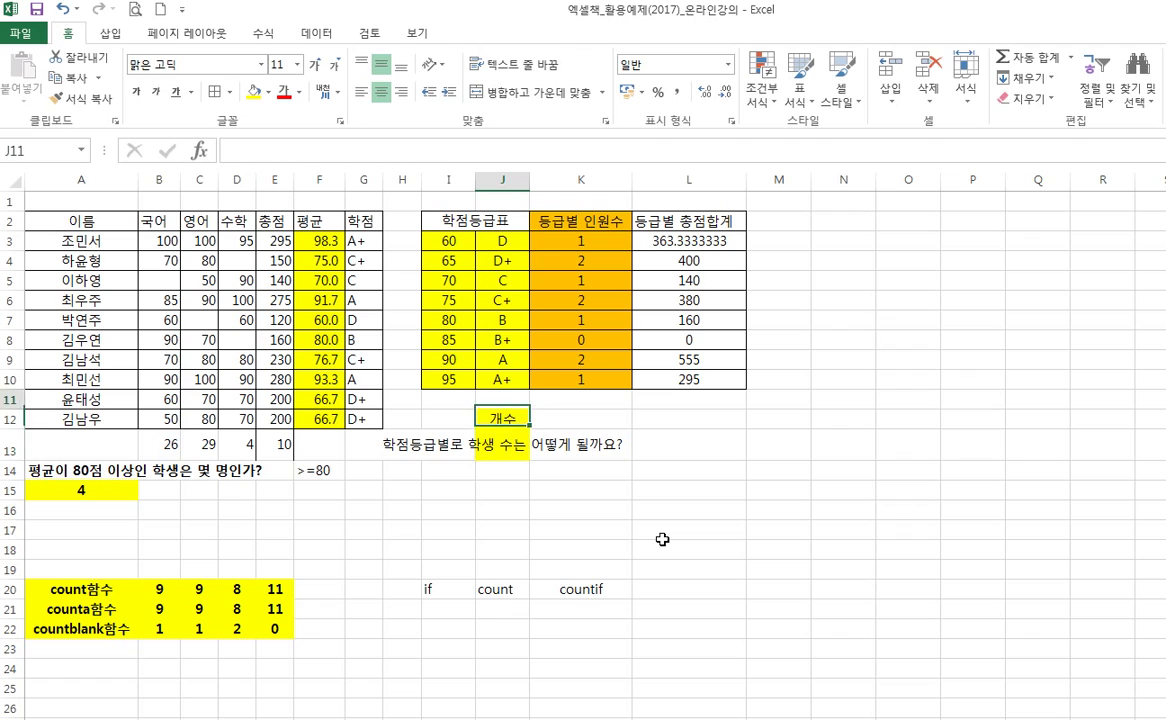
pyautogui.press('Up')
pyautogui.press('Up')
pyautogui.press('Up')
pyautogui.press('Up')
pyautogui.press('Up')
pyautogui.press('Up')
pyautogui.press('Up')
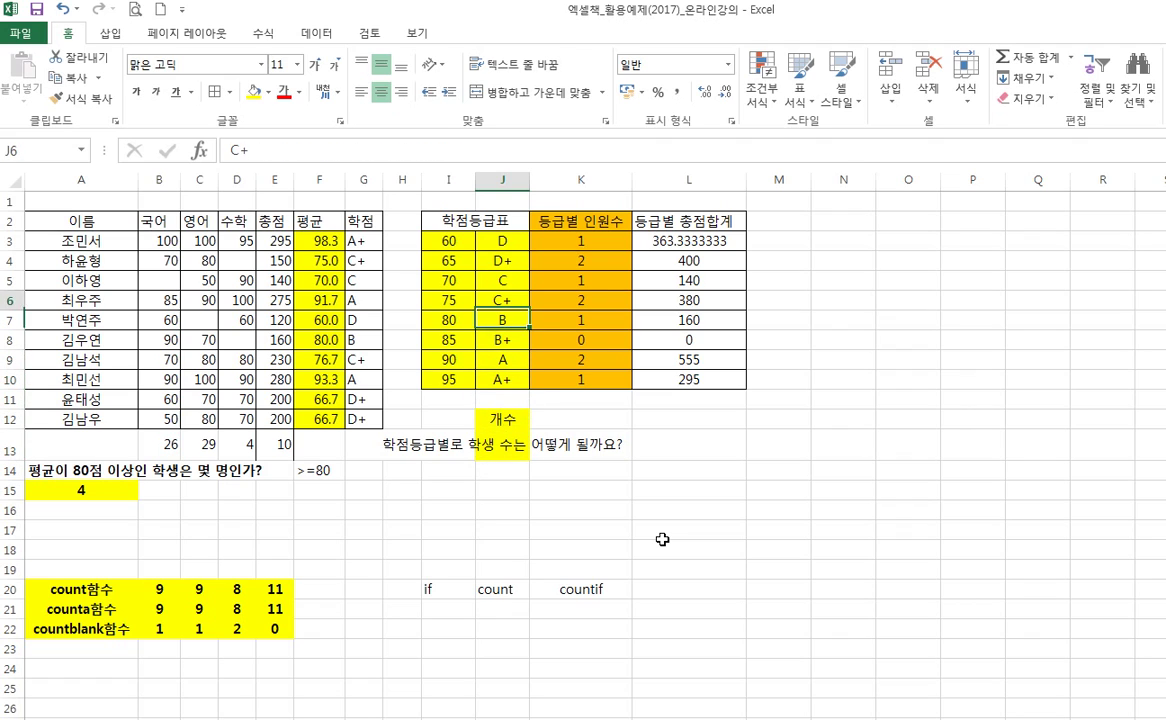
pyautogui.press('Right')
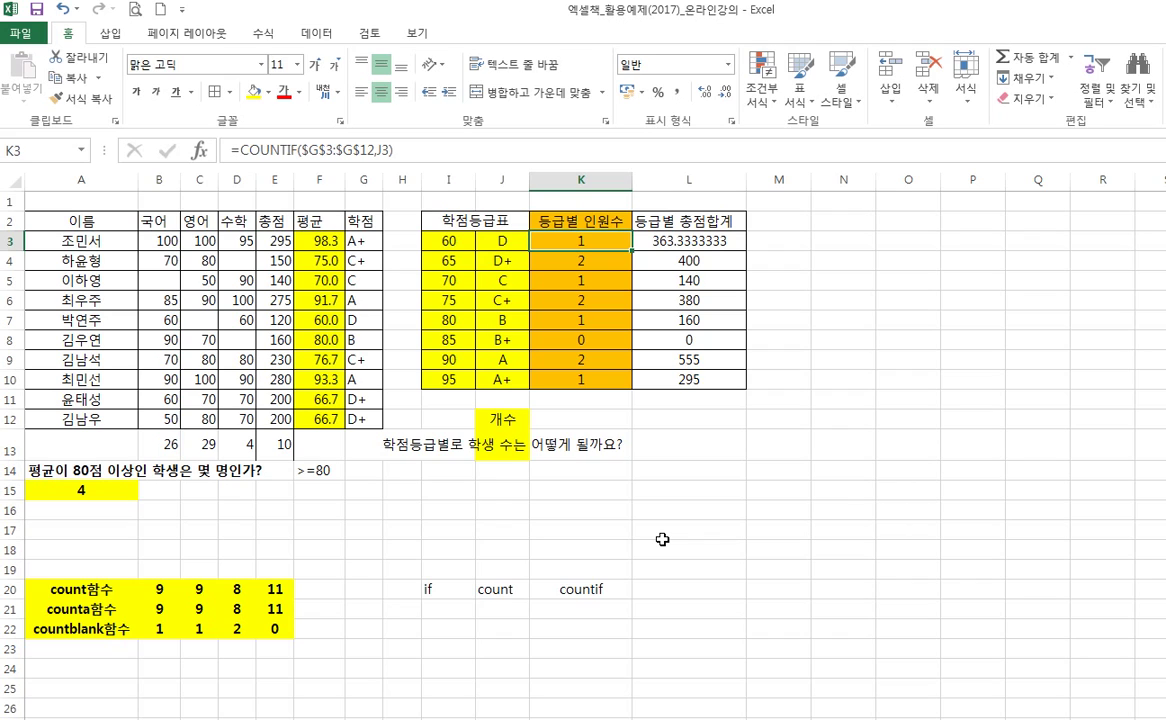
pyautogui.hotkey('shift', 'Down')
pyautogui.hotkey('shift', 'Down')
pyautogui.hotkey('shift', 'Down')
pyautogui.hotkey('shift', 'Down')
pyautogui.hotkey('shift', 'Down')
pyautogui.hotkey('shift', 'Down')
pyautogui.hotkey('shift', 'Down')
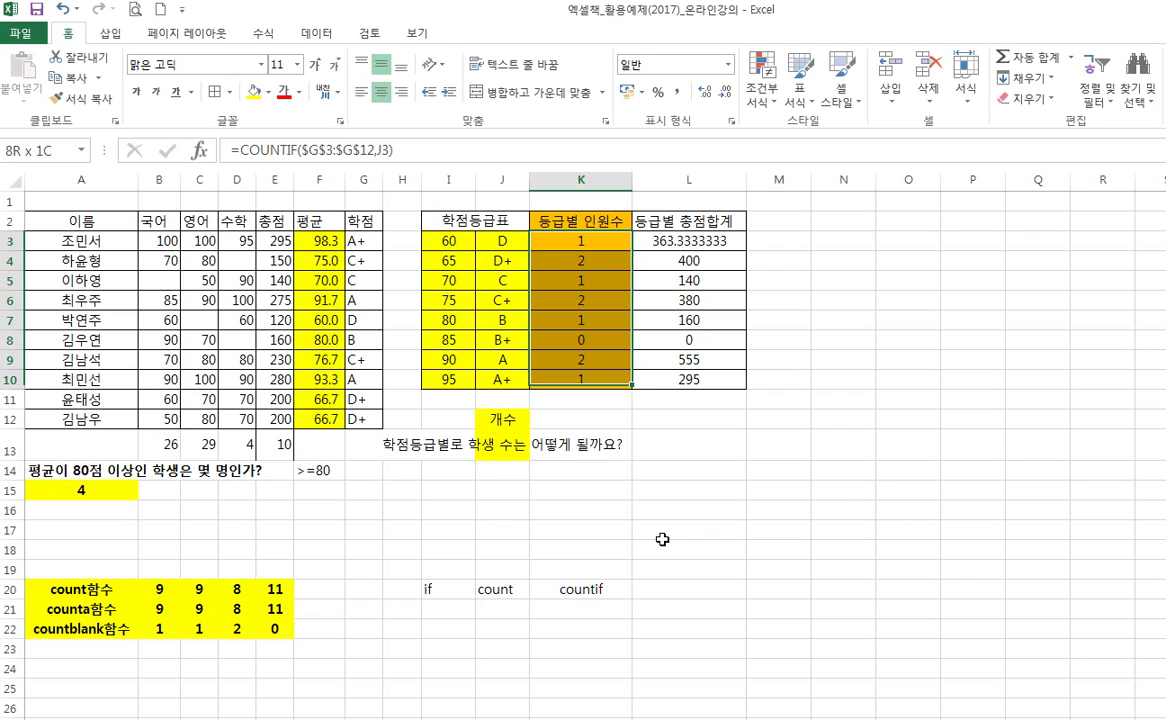
pyautogui.press('Delete')
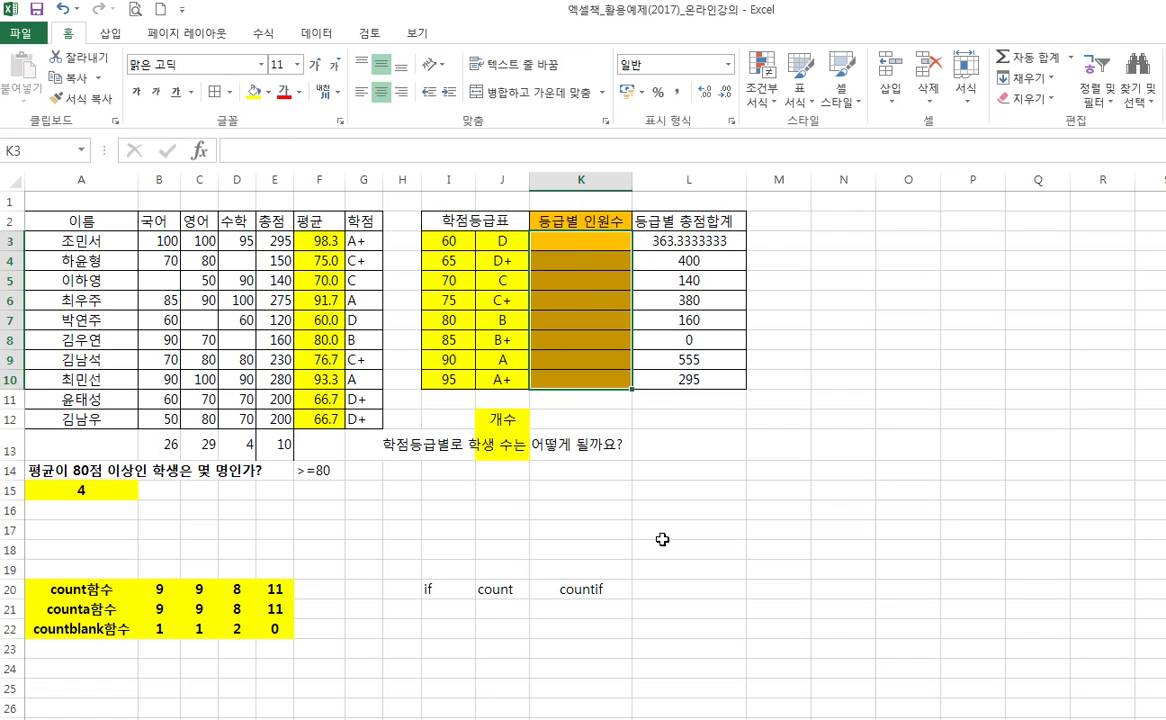
# - Begin a COUNTIF formula in K3 using the absolute range $G$3:$G$12 of student grades as its range
pyautogui.press('Up')
pyautogui.press('Down')
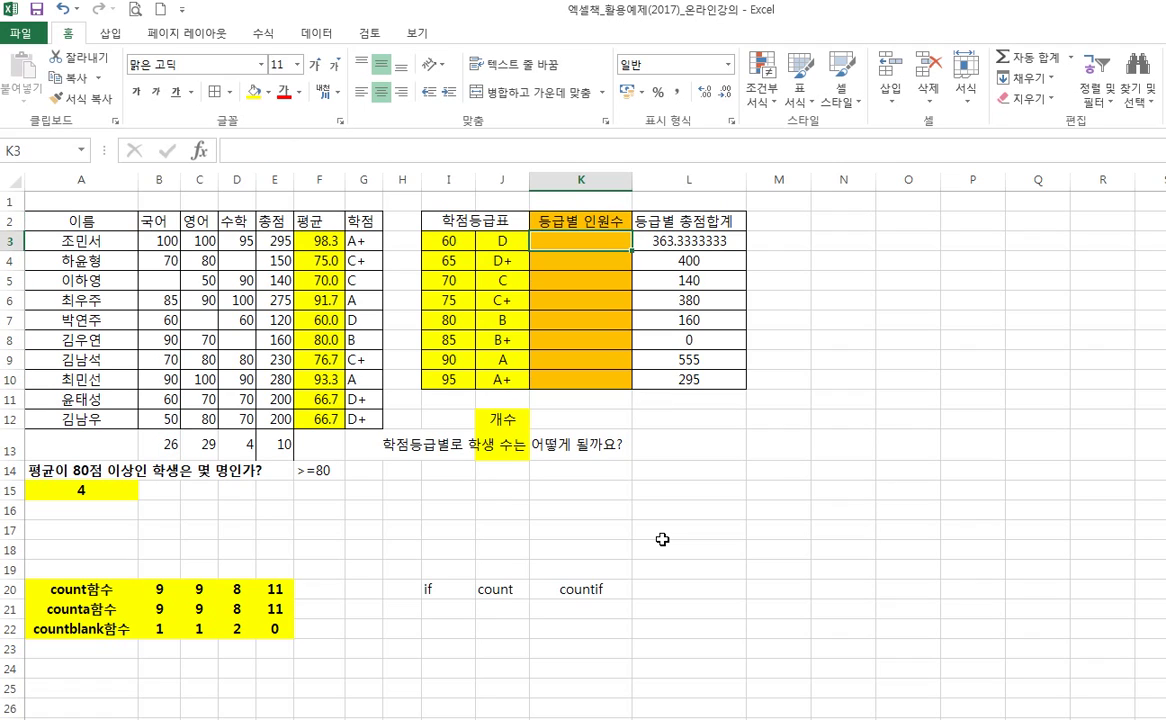
pyautogui.write('=o')
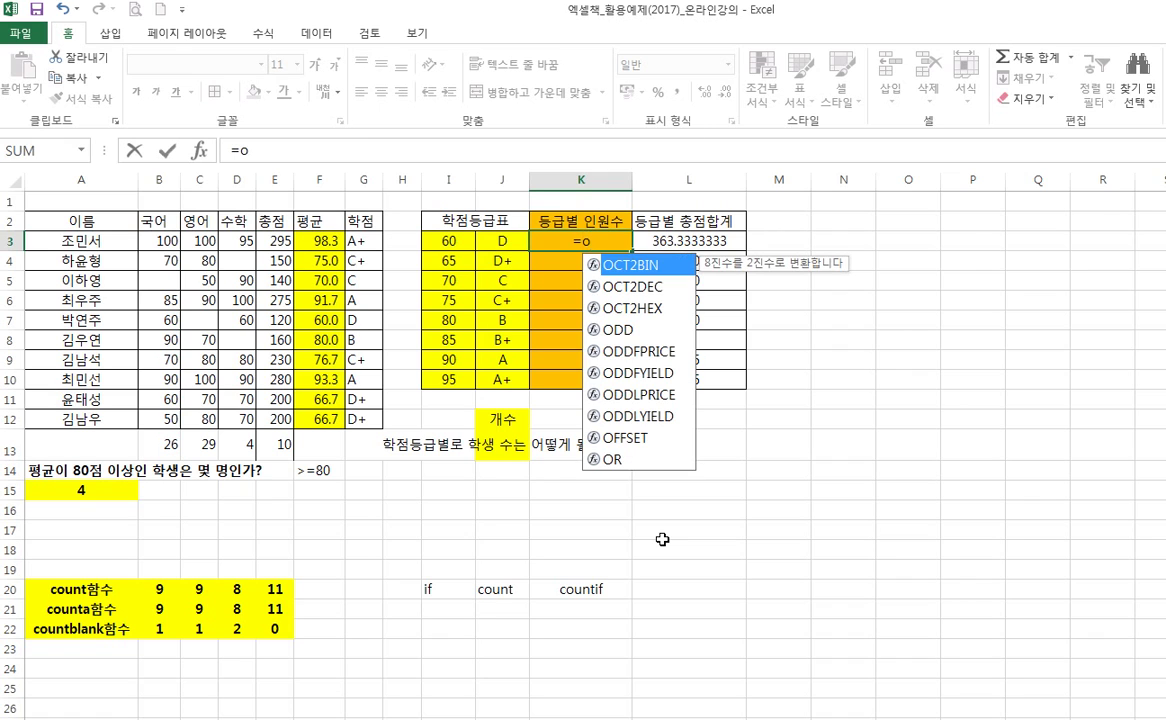
pyautogui.press('BackSpace')
pyautogui.write('cou')
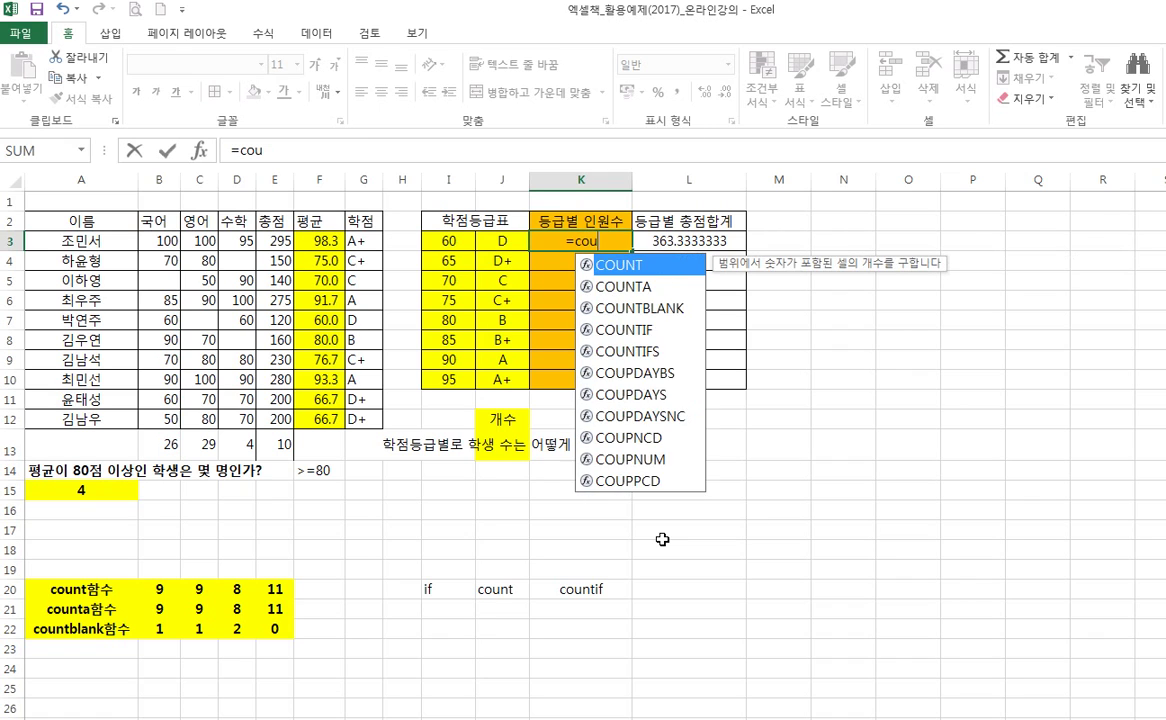
pyautogui.write('ntif(')
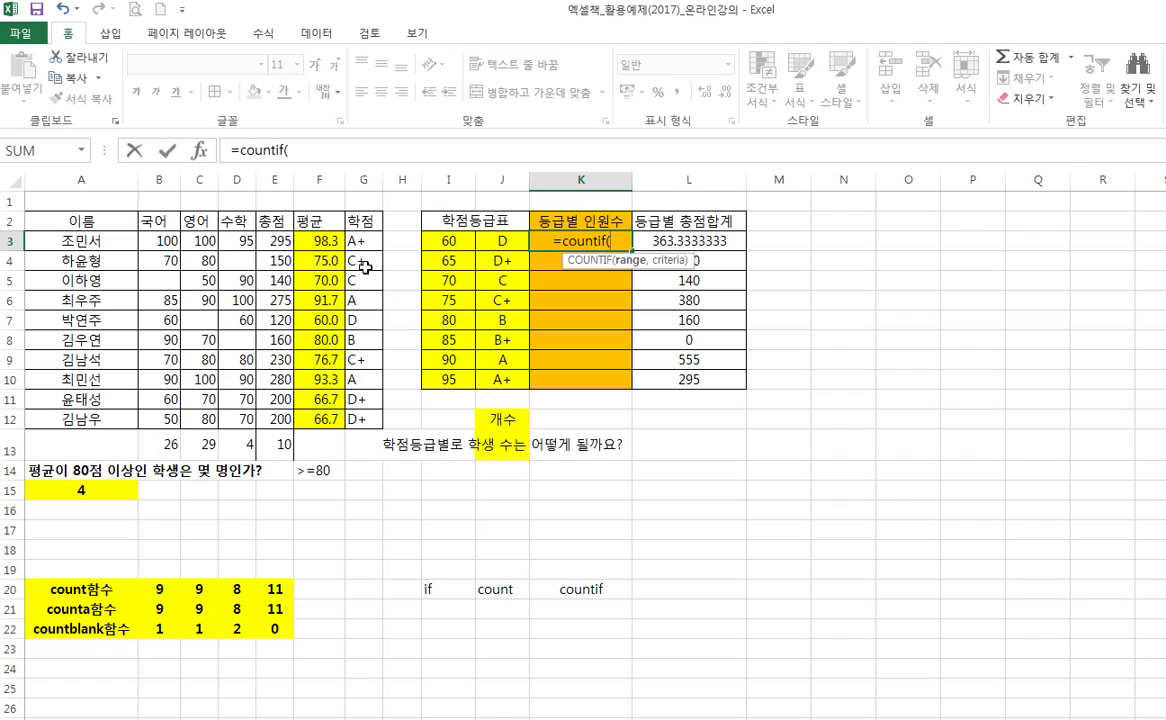
pyautogui.moveTo(358, 238); pyautogui.dragTo(362, 418)
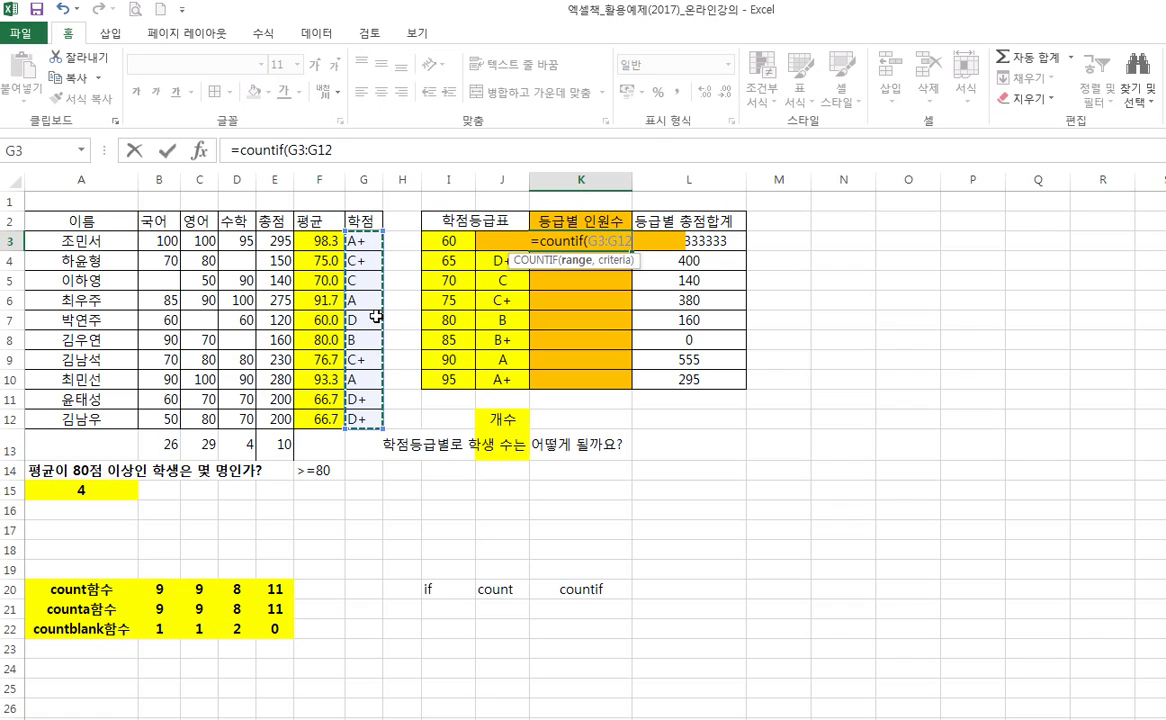
pyautogui.press('F4')
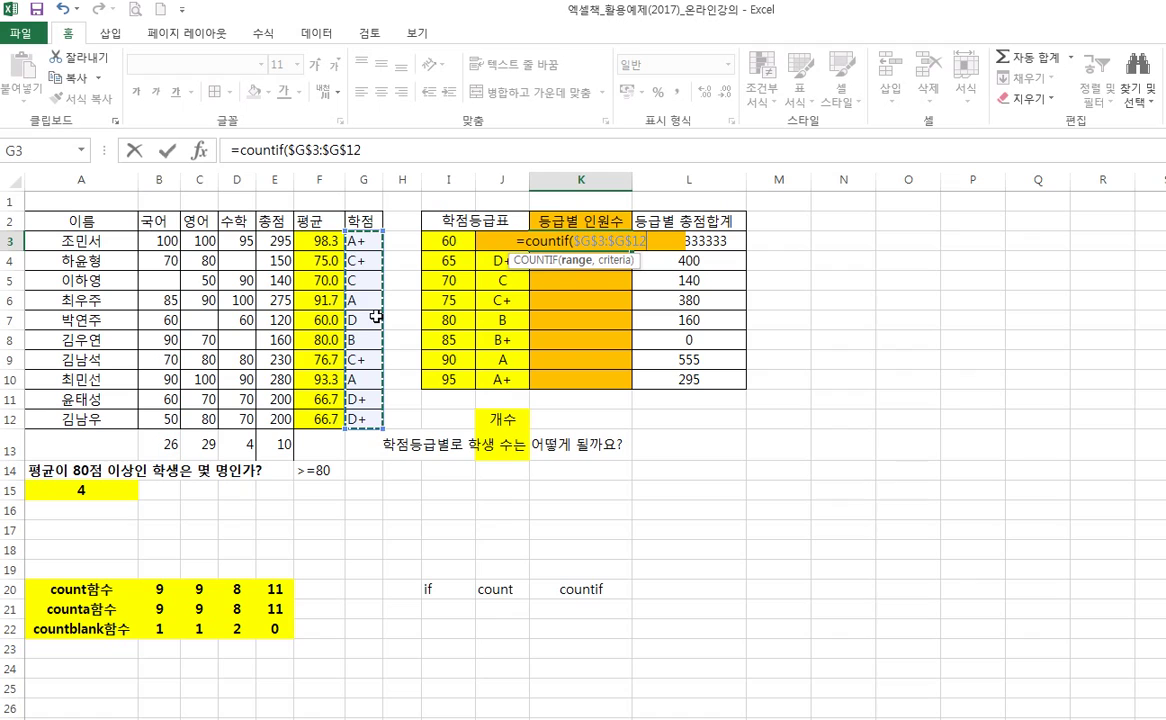
pyautogui.write(',')
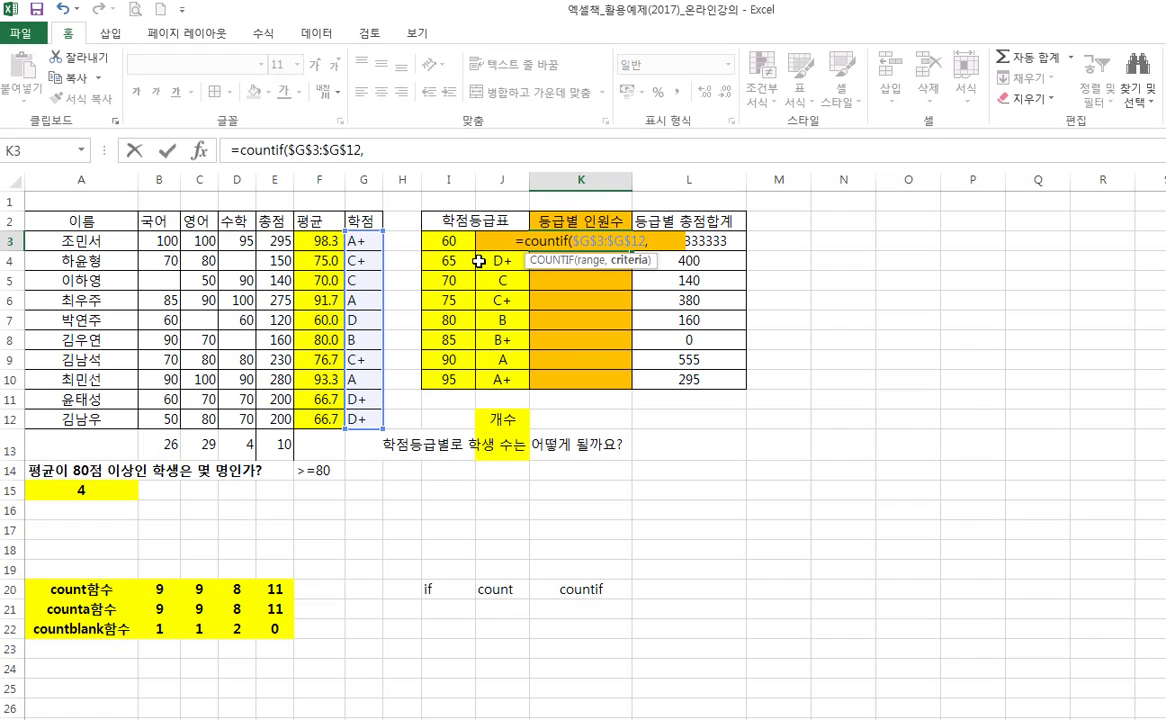
# - Complete the COUNTIF formula in K3 with the text criterion "a+"
pyautogui.write('"')
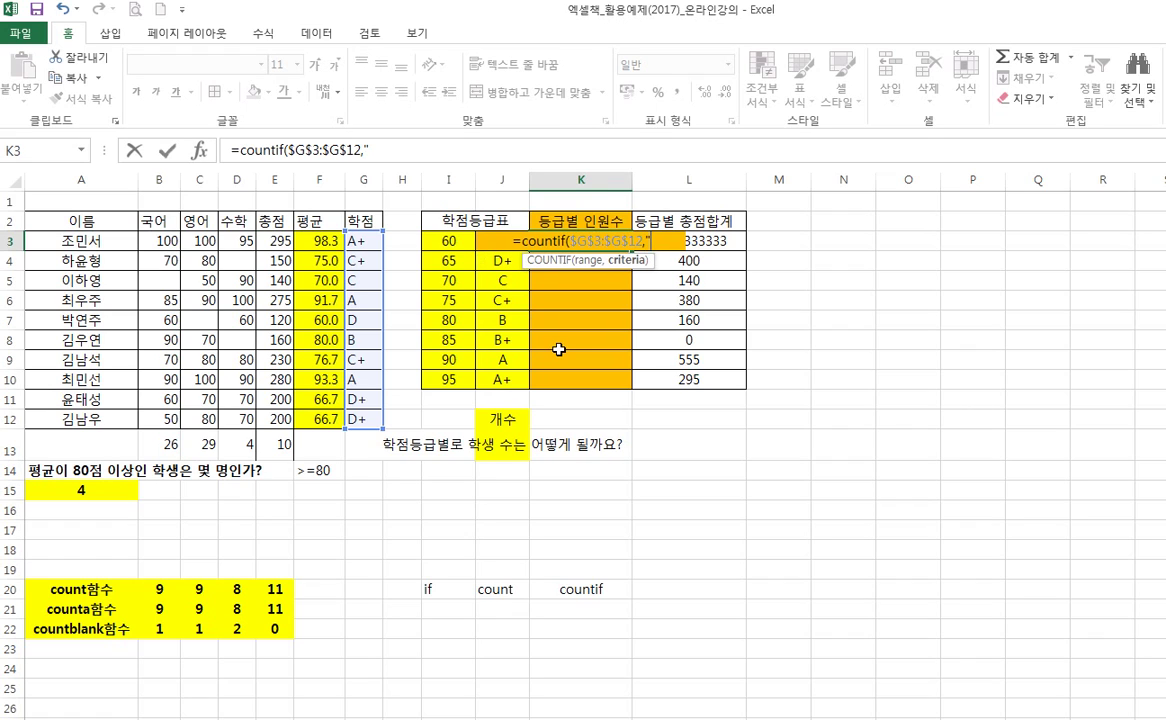
pyautogui.write('a"')
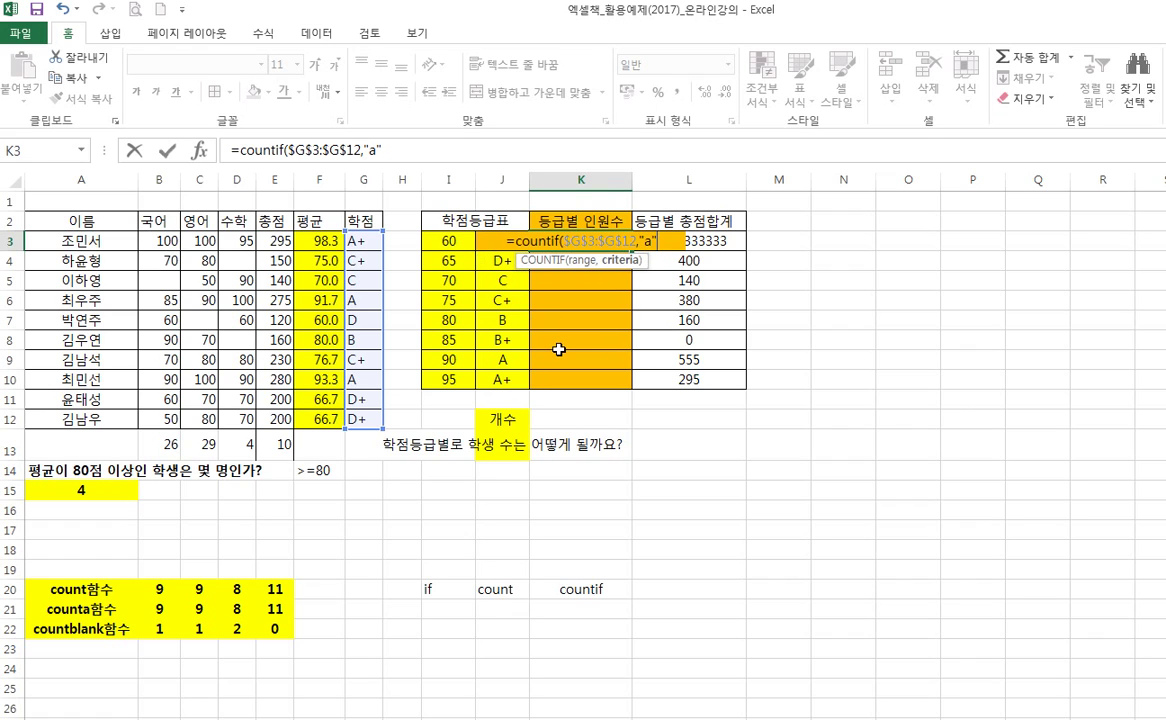
pyautogui.press('BackSpace')
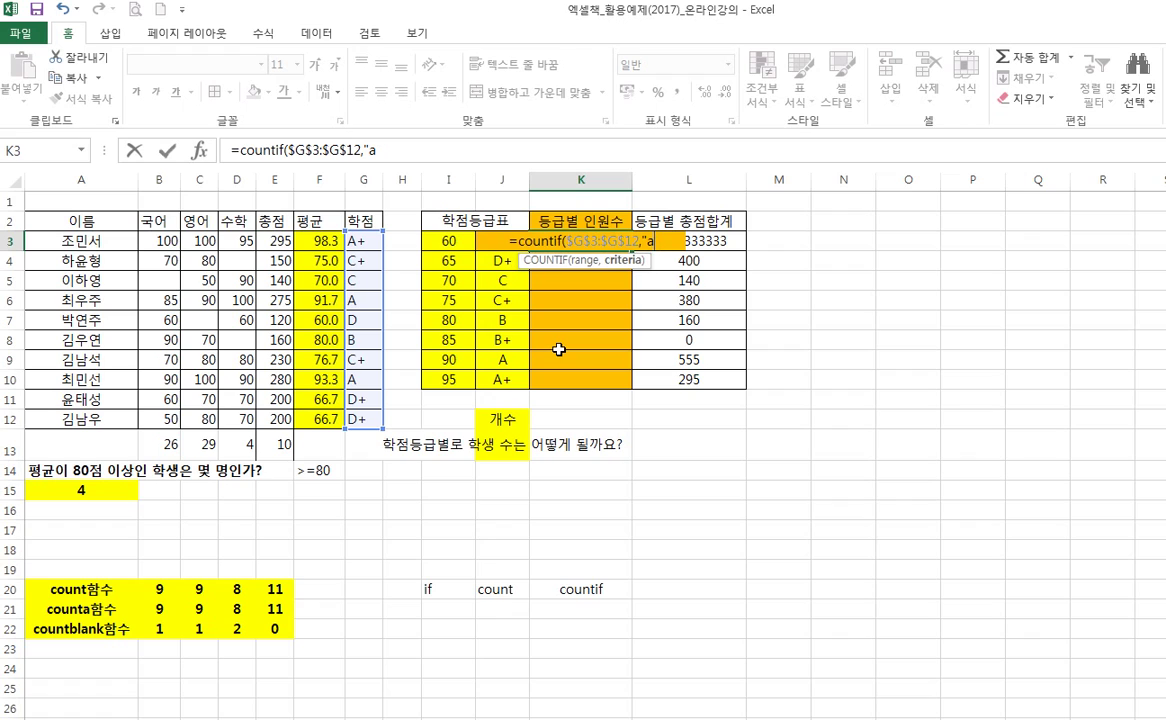
pyautogui.write('=')
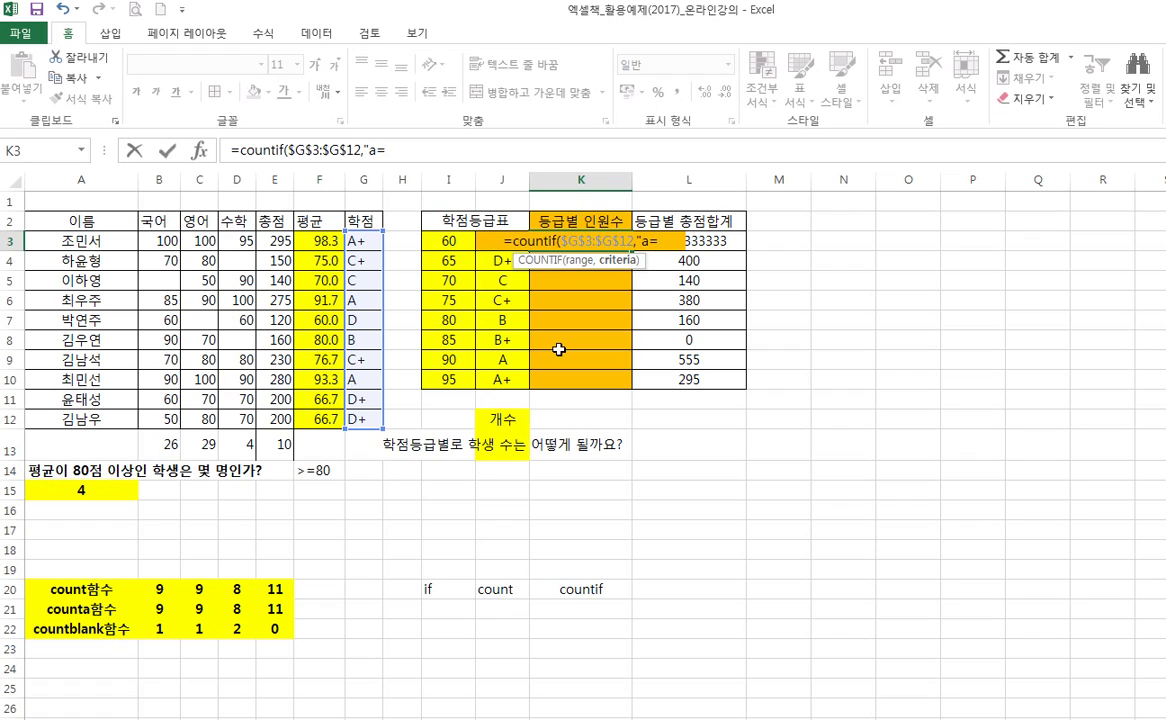
pyautogui.press('BackSpace')
pyautogui.write('+")')
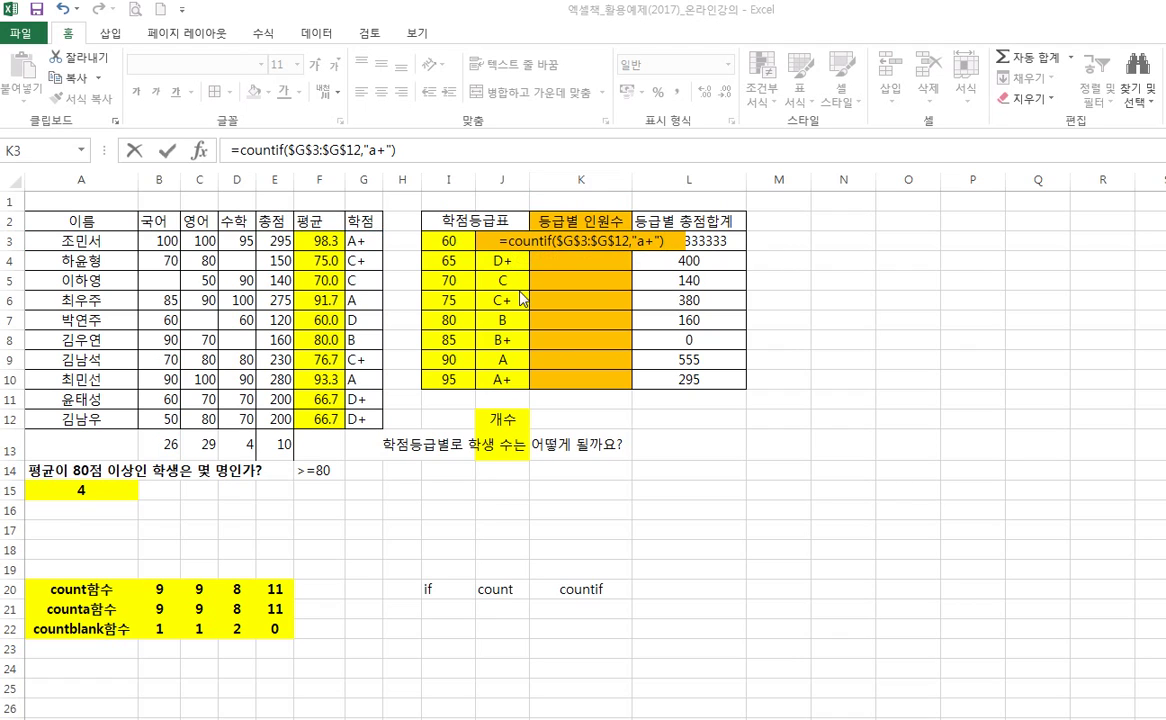
pyautogui.click(676, 246)
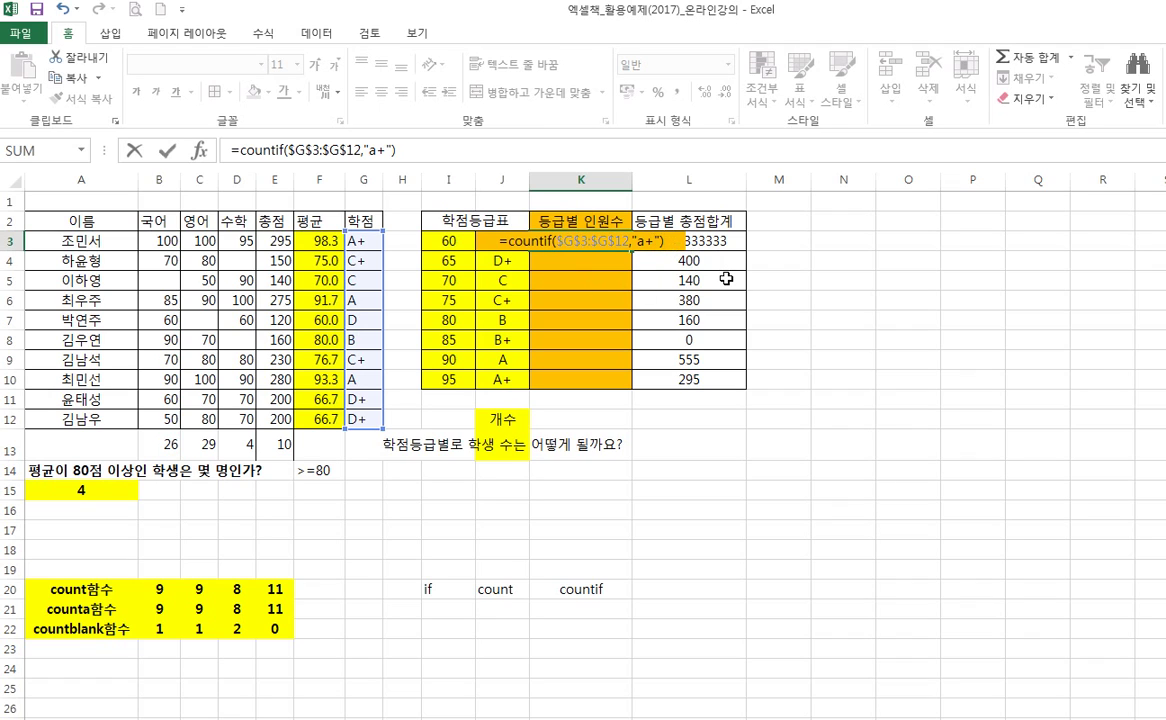
pyautogui.press('Return')
# - Change the criterion of K3's COUNTIF formula to "d" to match the grade in its row
pyautogui.press('Up')
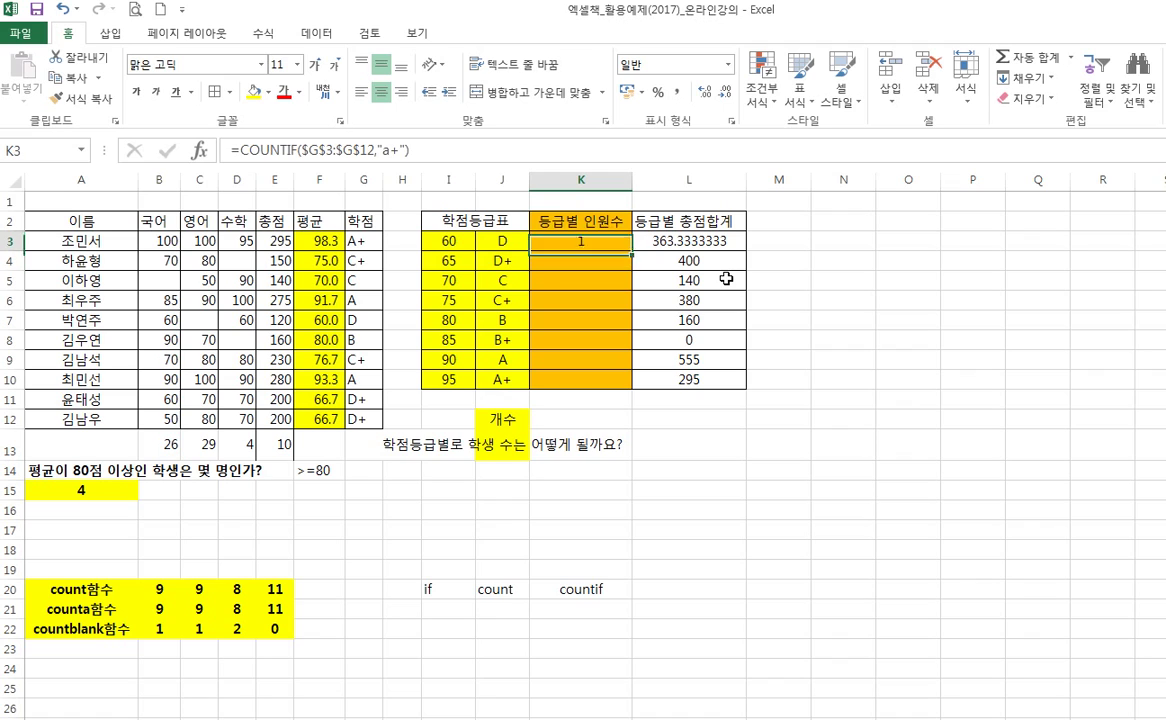
pyautogui.click(384, 148)
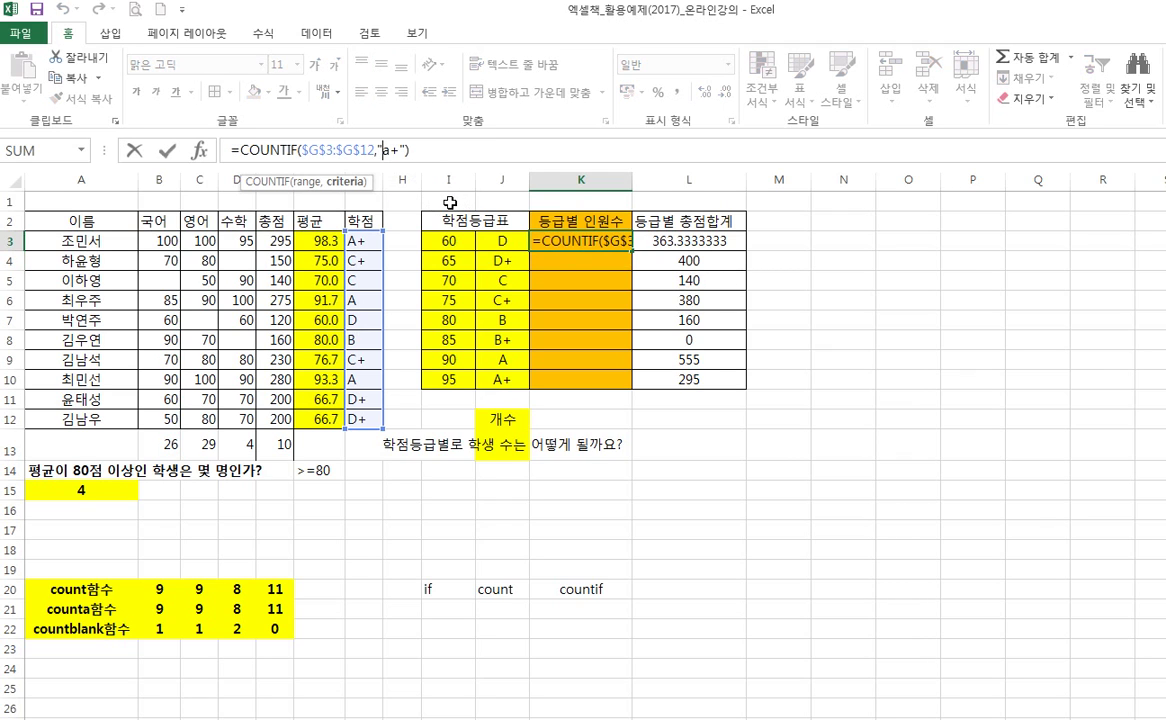
pyautogui.write('d')
pyautogui.press('Delete')
pyautogui.press('Delete')
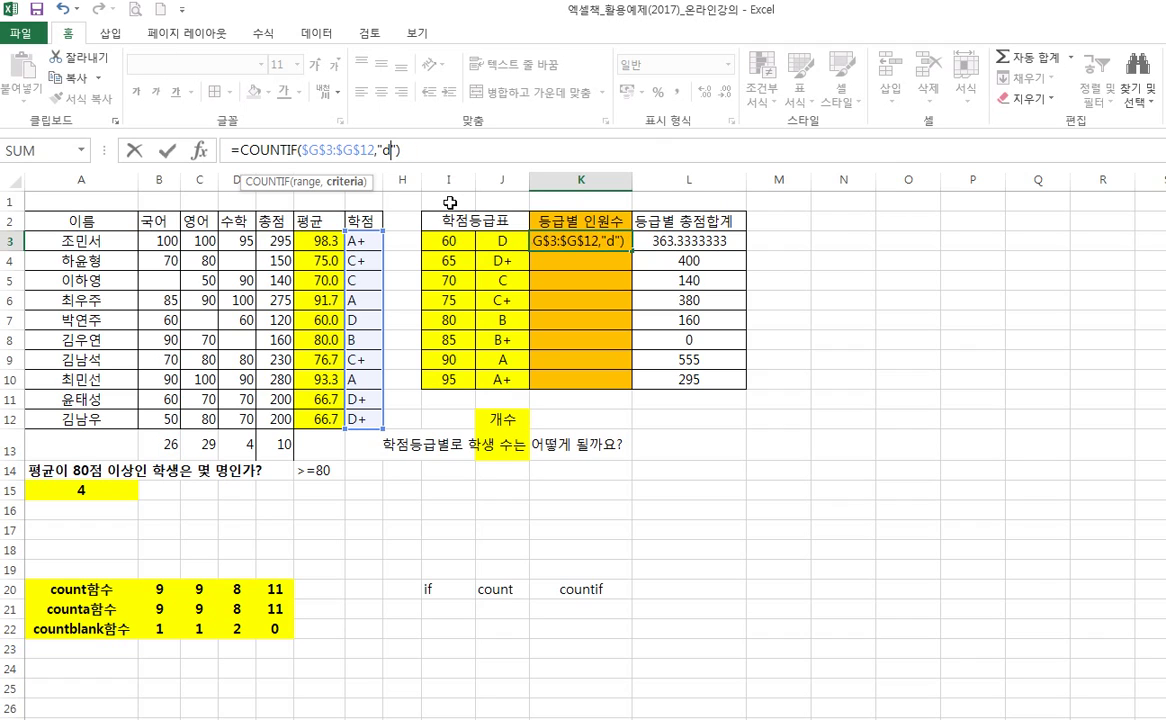
pyautogui.press('Return')
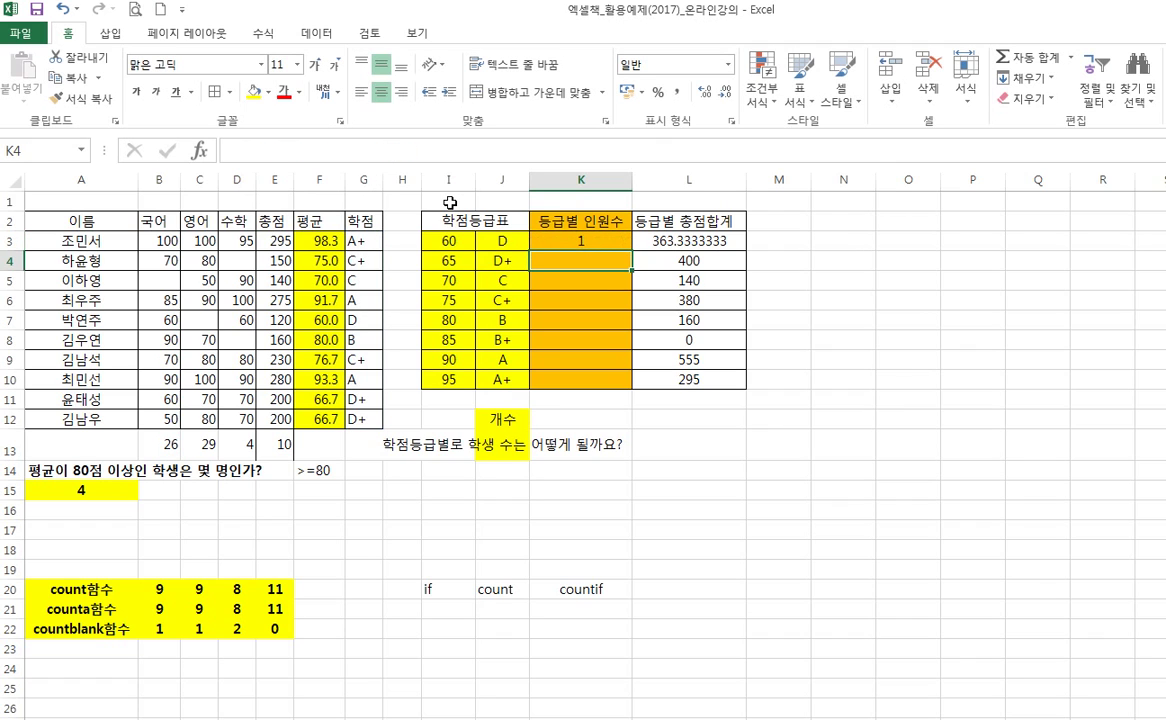
pyautogui.click(556, 240)
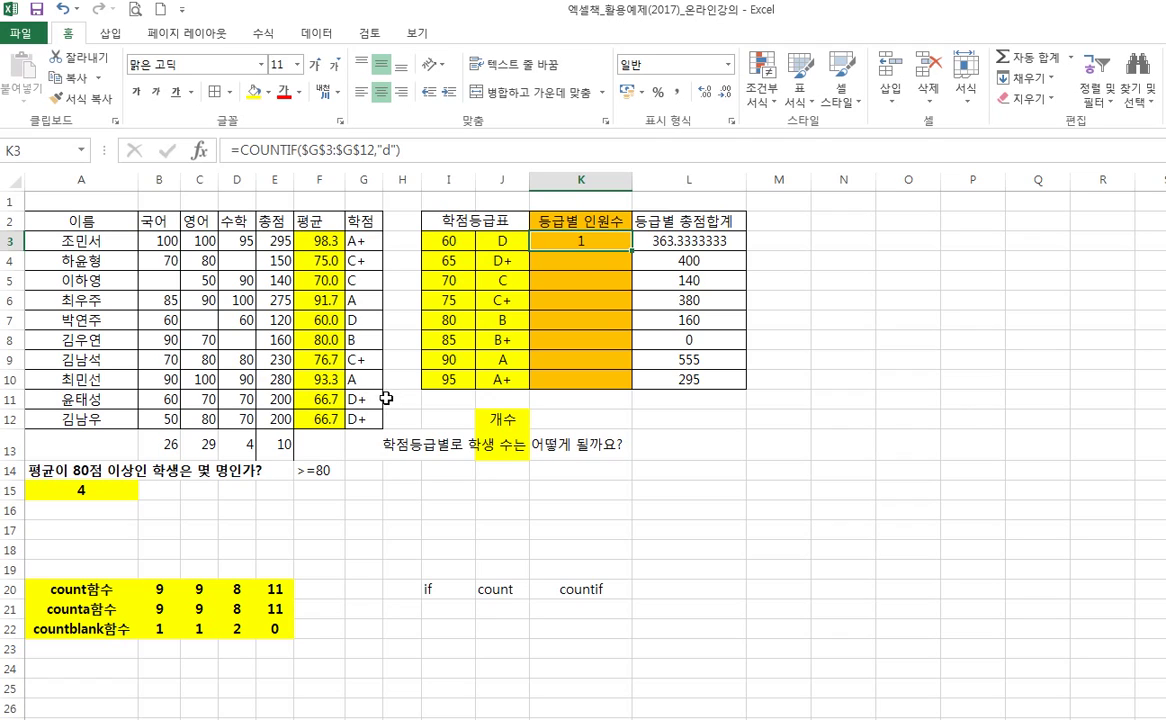
# - Copy the COUNTIF formula from K3 into K4
pyautogui.click(592, 261)
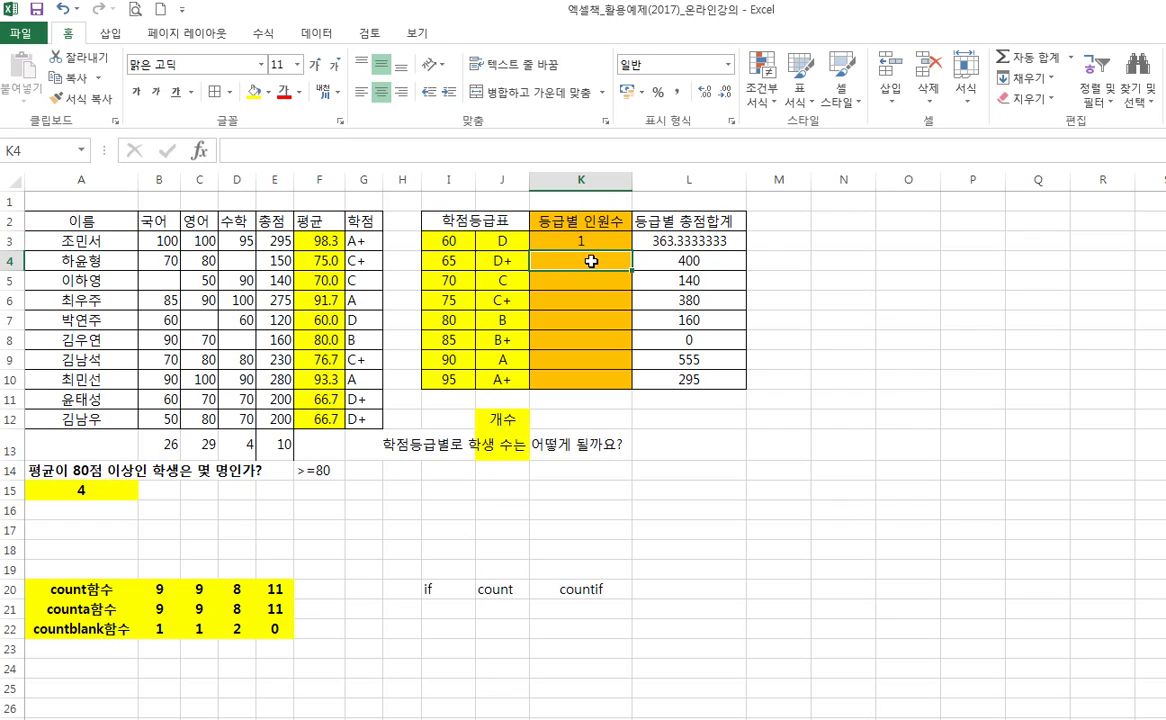
pyautogui.click(588, 240)
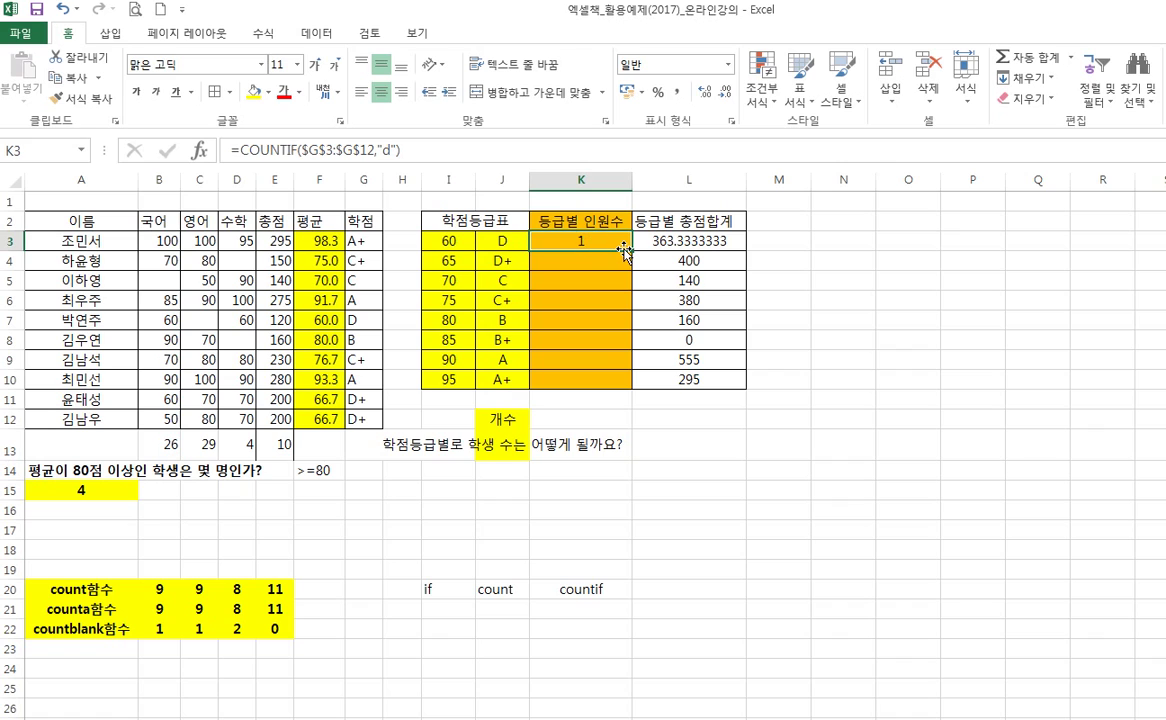
pyautogui.hotkey('ctrl', 'c')
pyautogui.click(603, 260)
pyautogui.hotkey('ctrl', 'v')
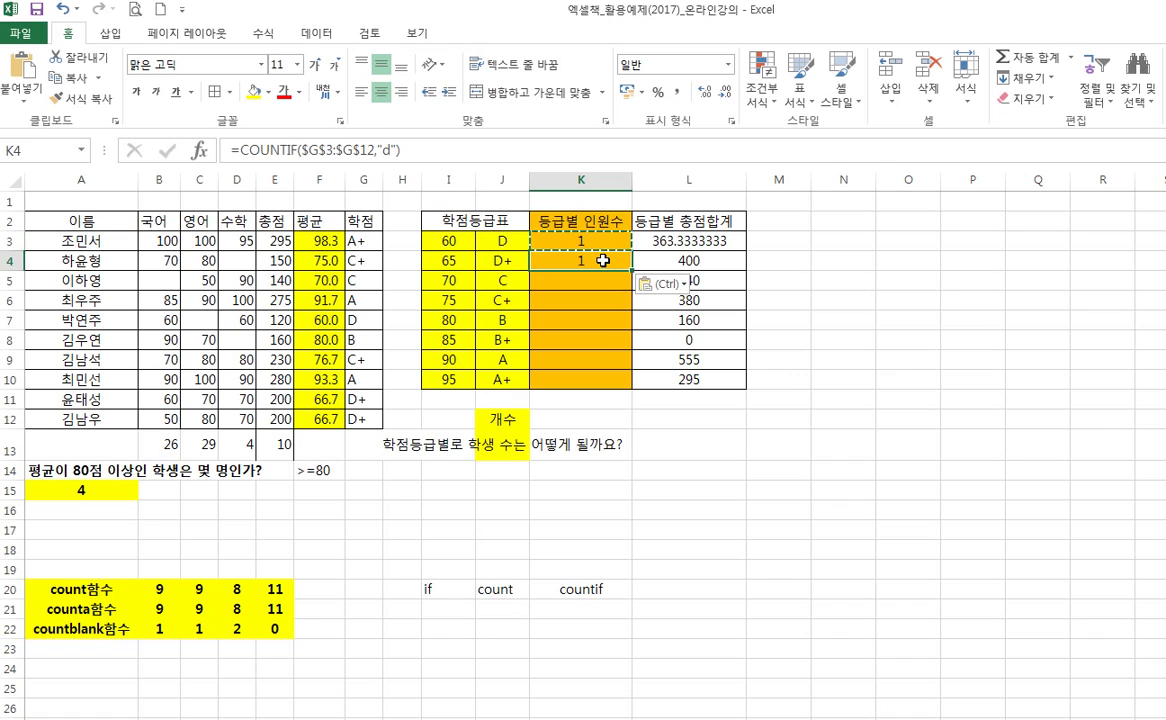
# - Set the criterion of K4's COUNTIF formula to "d+", and clear K4 again
pyautogui.click(441, 149)
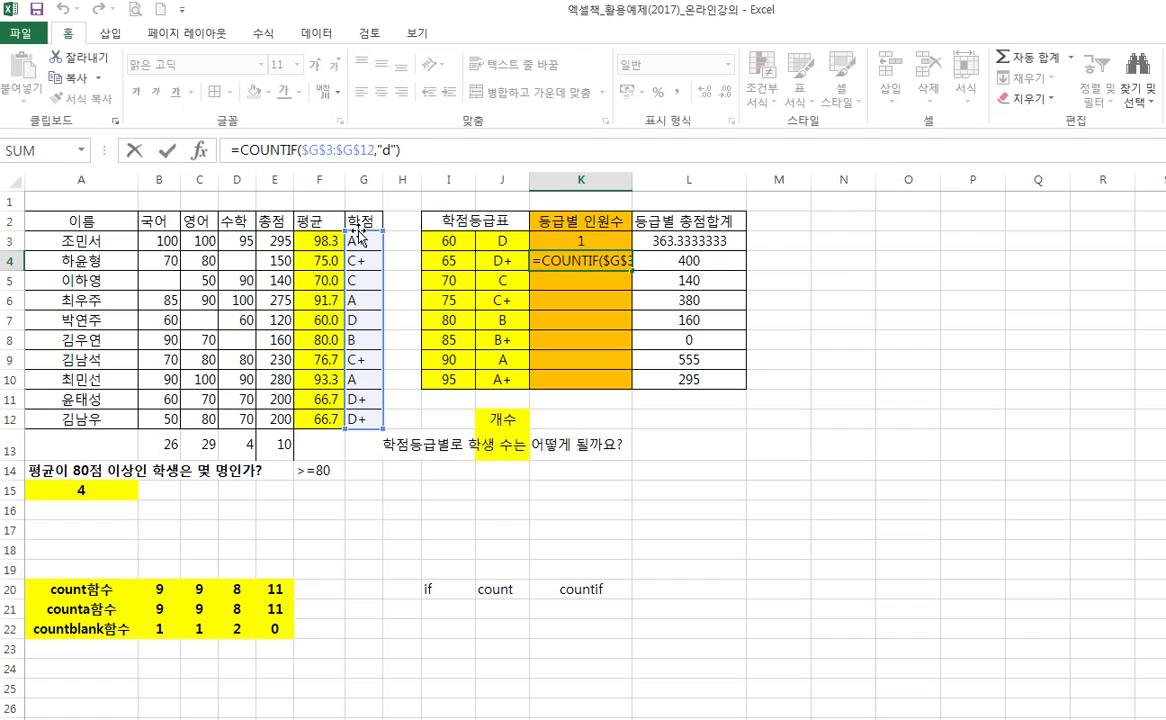
pyautogui.click(392, 150)
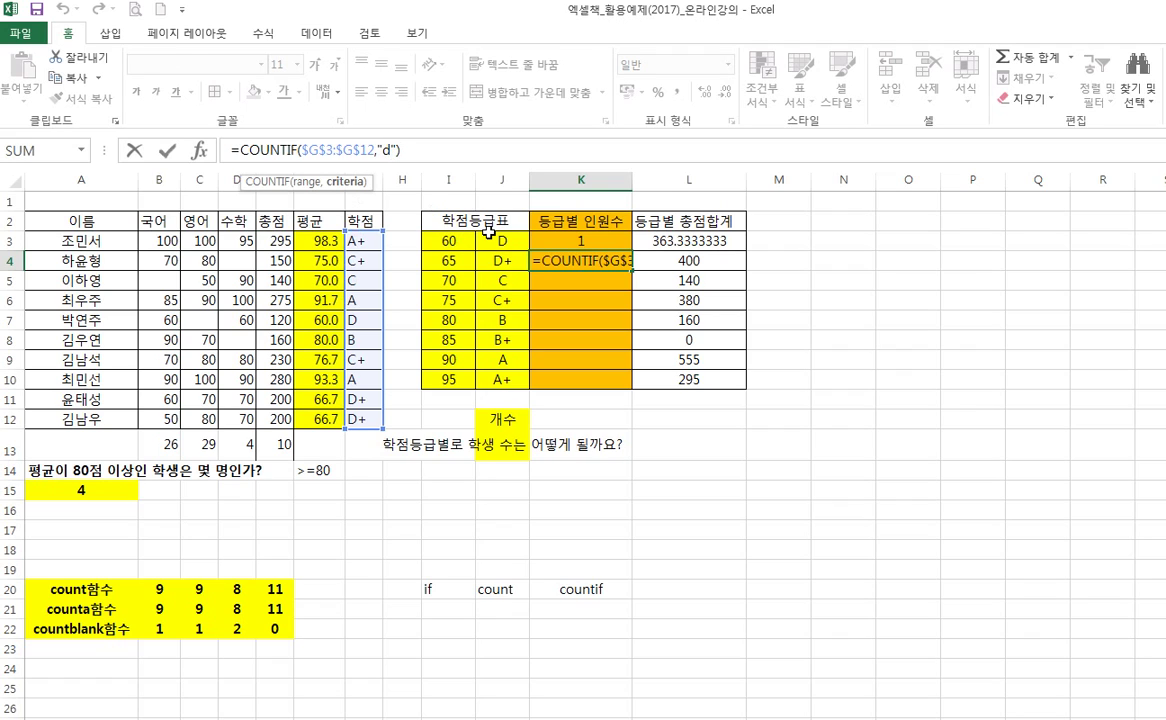
pyautogui.write('=')
pyautogui.press('BackSpace')
pyautogui.write('+')
pyautogui.press('Return')
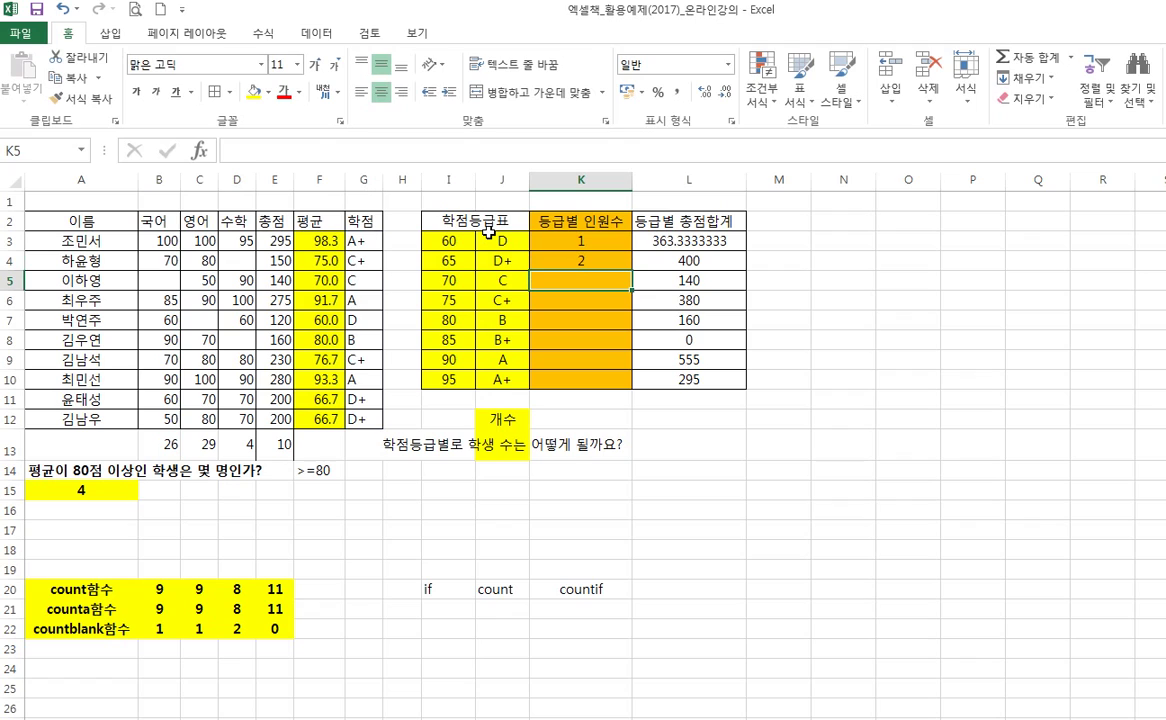
pyautogui.press('Up')
pyautogui.press('Delete')
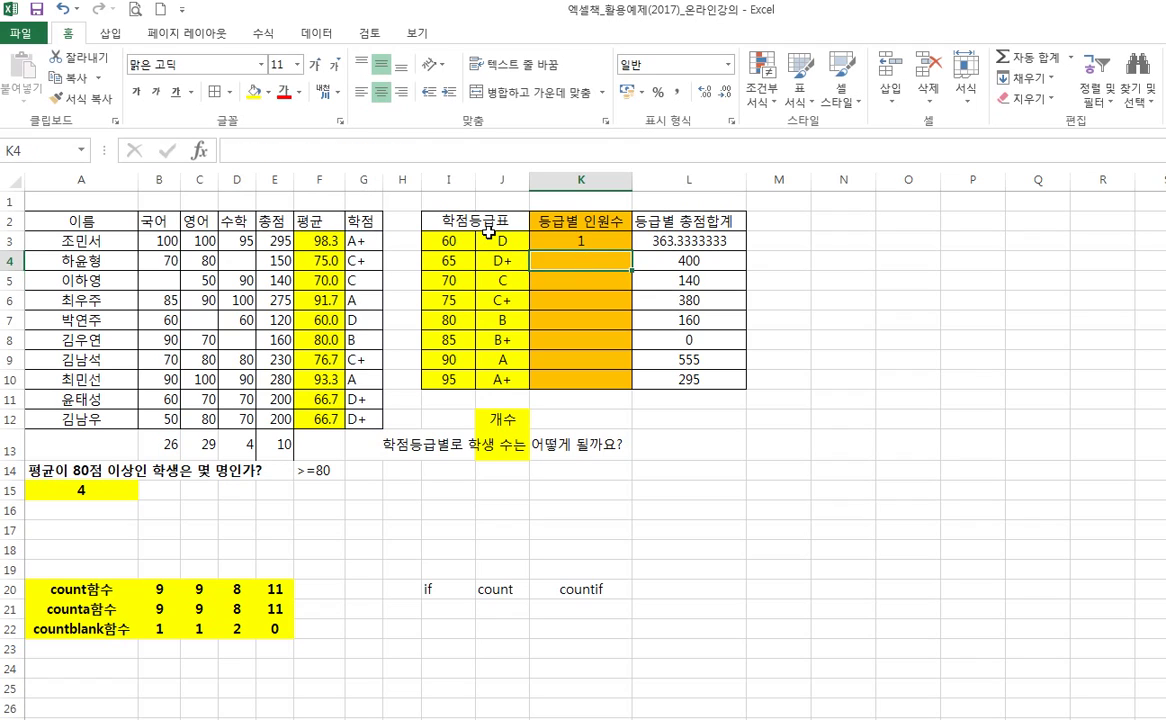
# - Replace the text criterion in K3's COUNTIF formula with a relative reference to grade cell J3
pyautogui.press('Up')
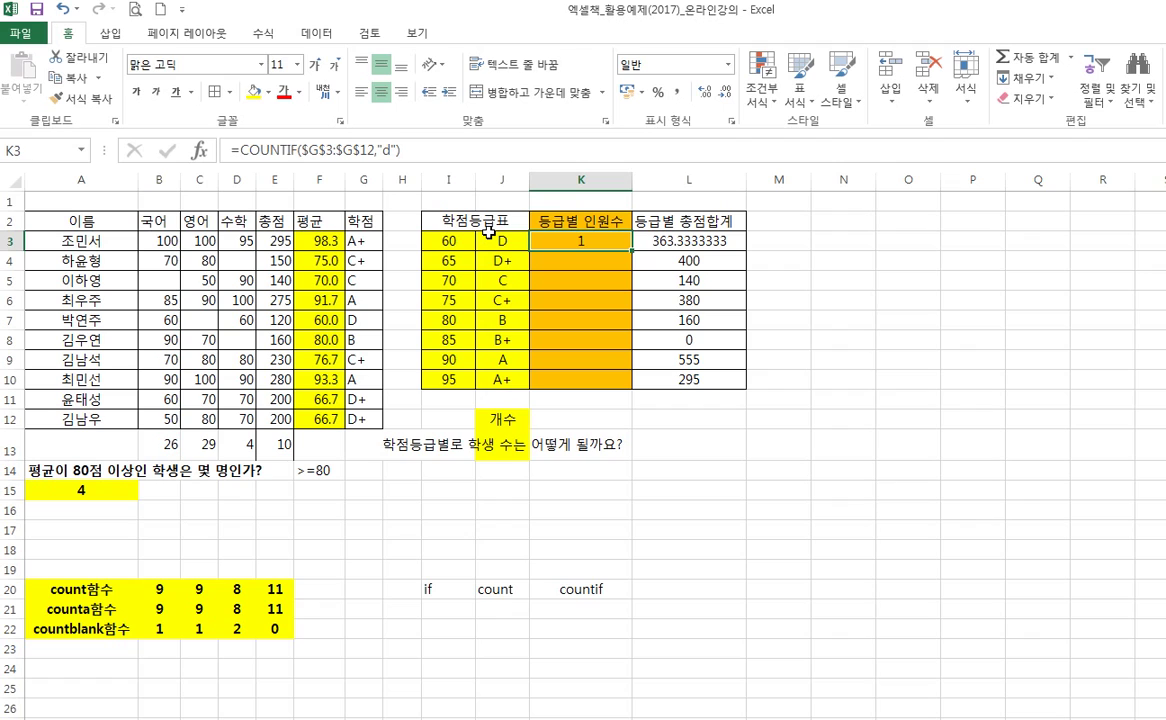
pyautogui.click(399, 146)
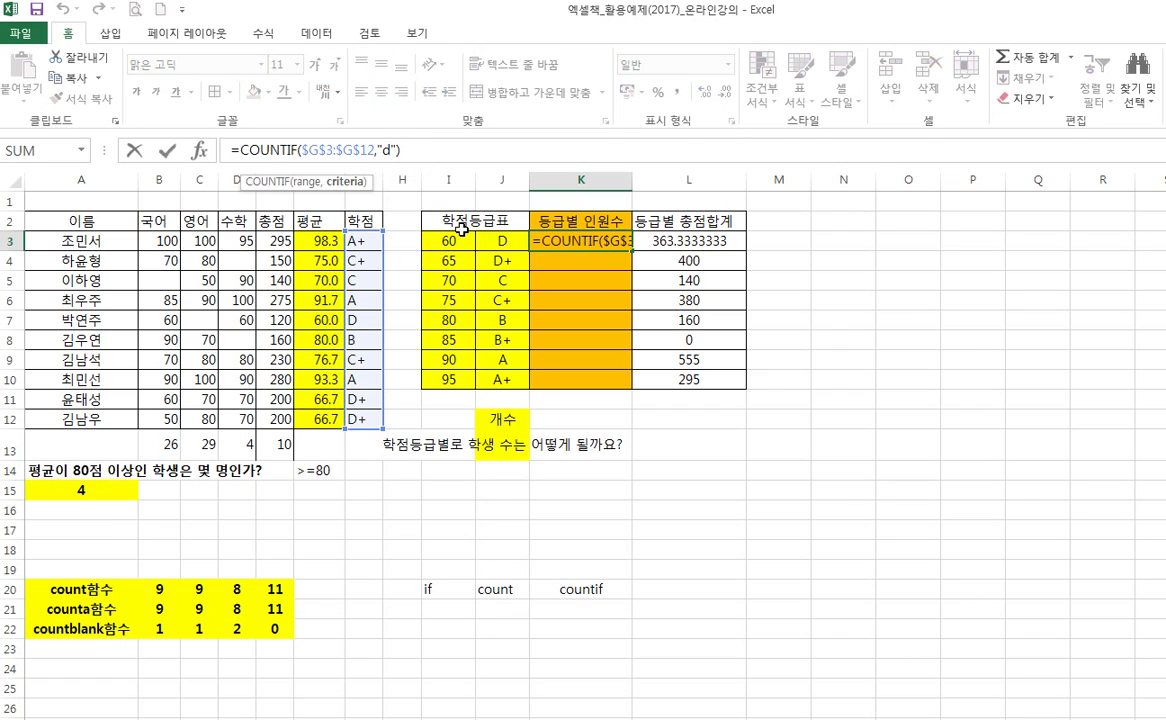
pyautogui.press('Right')
pyautogui.press('Delete')
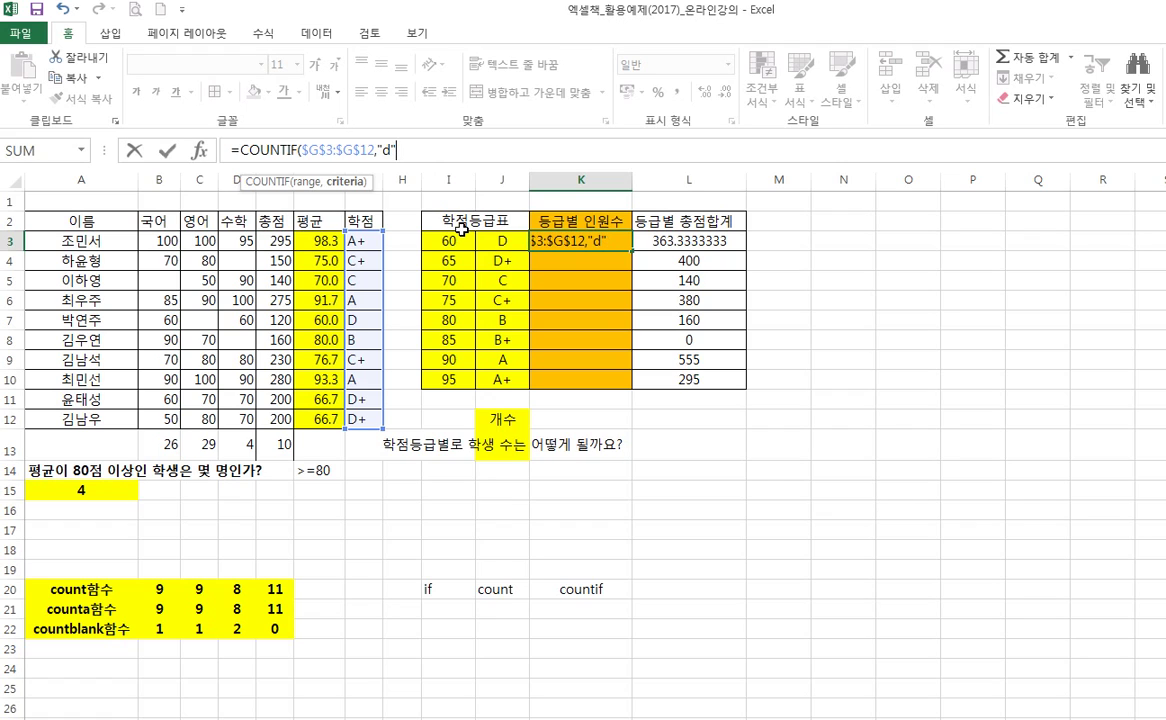
pyautogui.press('BackSpace')
pyautogui.press('BackSpace')
pyautogui.press('BackSpace')
pyautogui.click(501, 239)
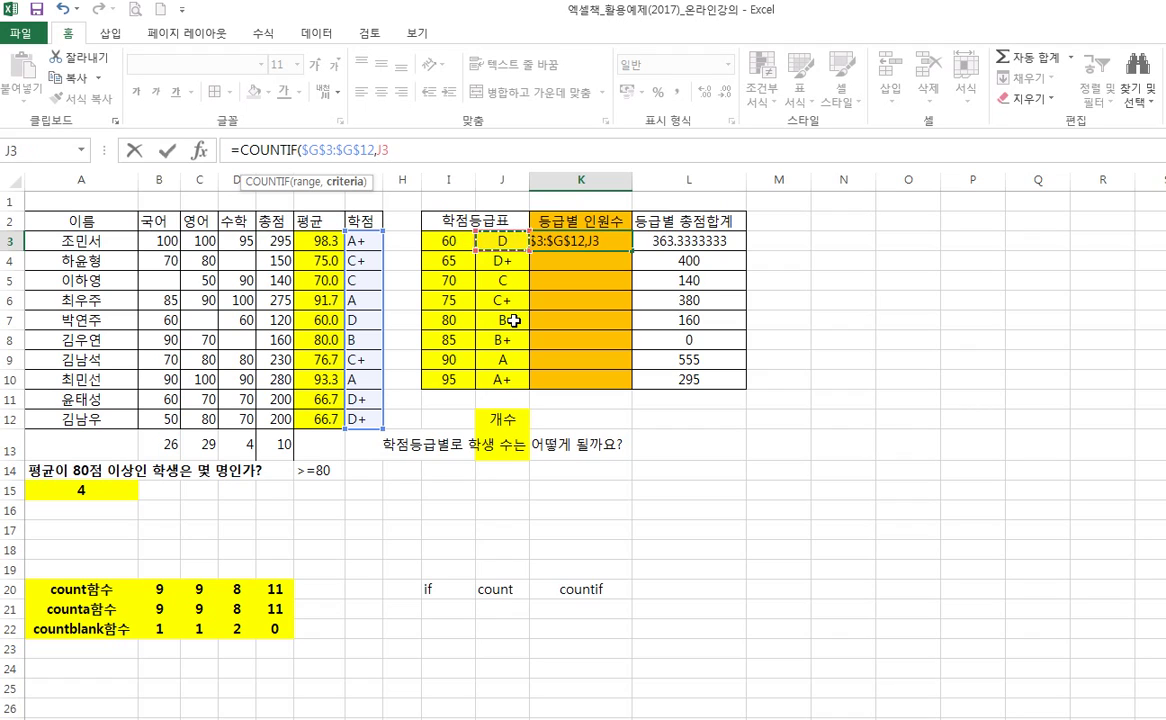
pyautogui.press('Return')
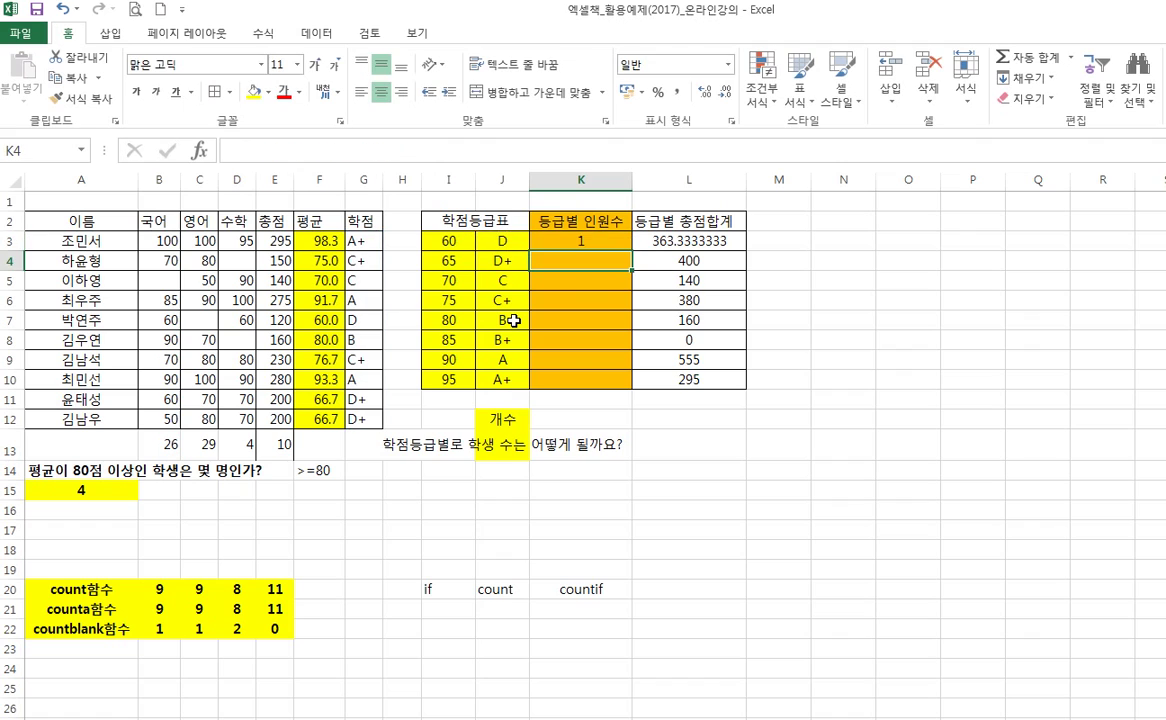
# - Fill the COUNTIF formula from K3 down through K10 and check the cell references in K10
pyautogui.click(549, 236)
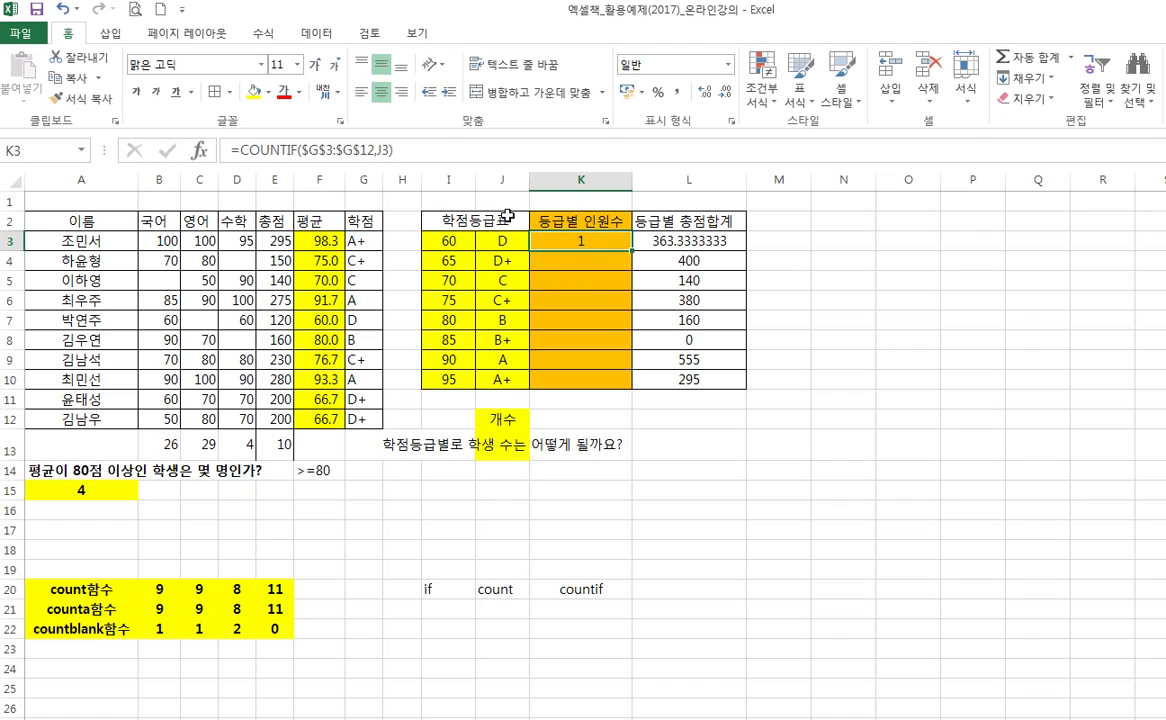
pyautogui.moveTo(632, 251); pyautogui.dragTo(610, 380)
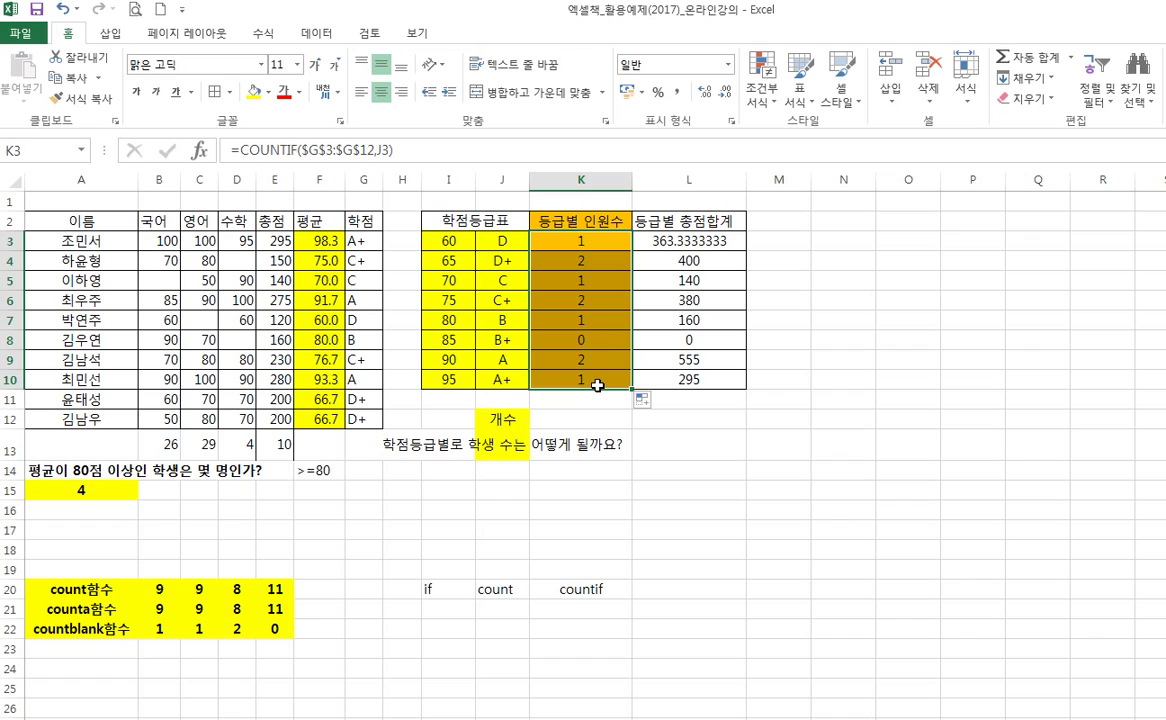
pyautogui.click(585, 379)
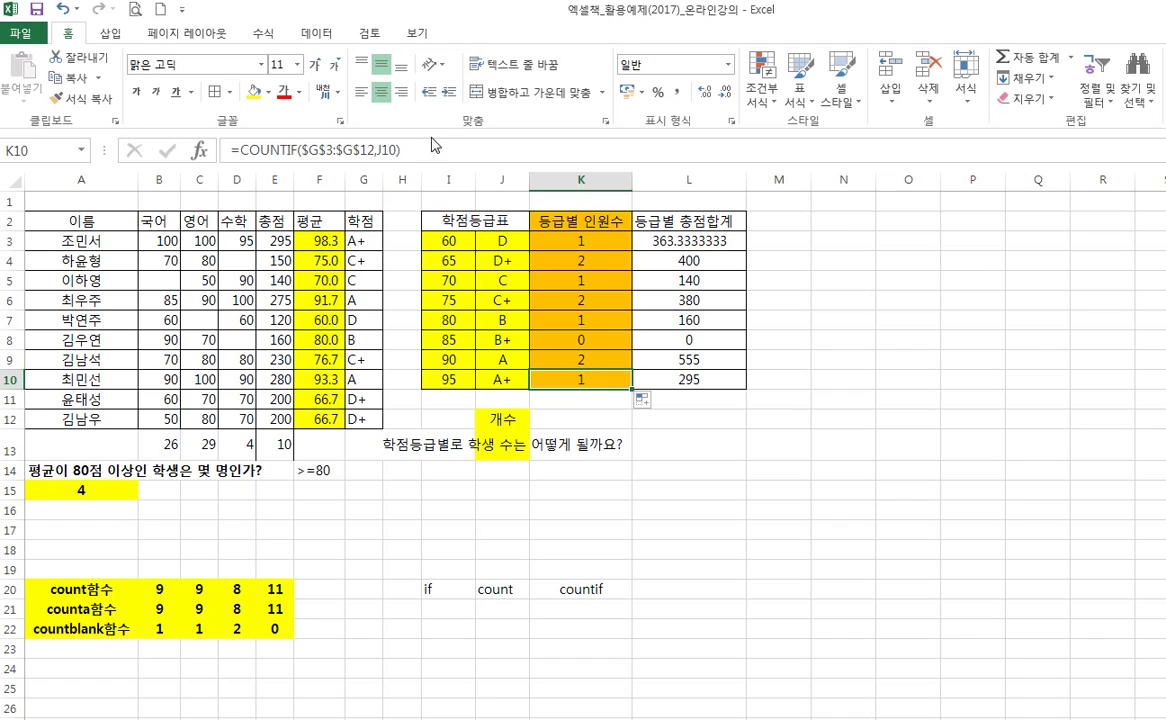
pyautogui.click(392, 150)
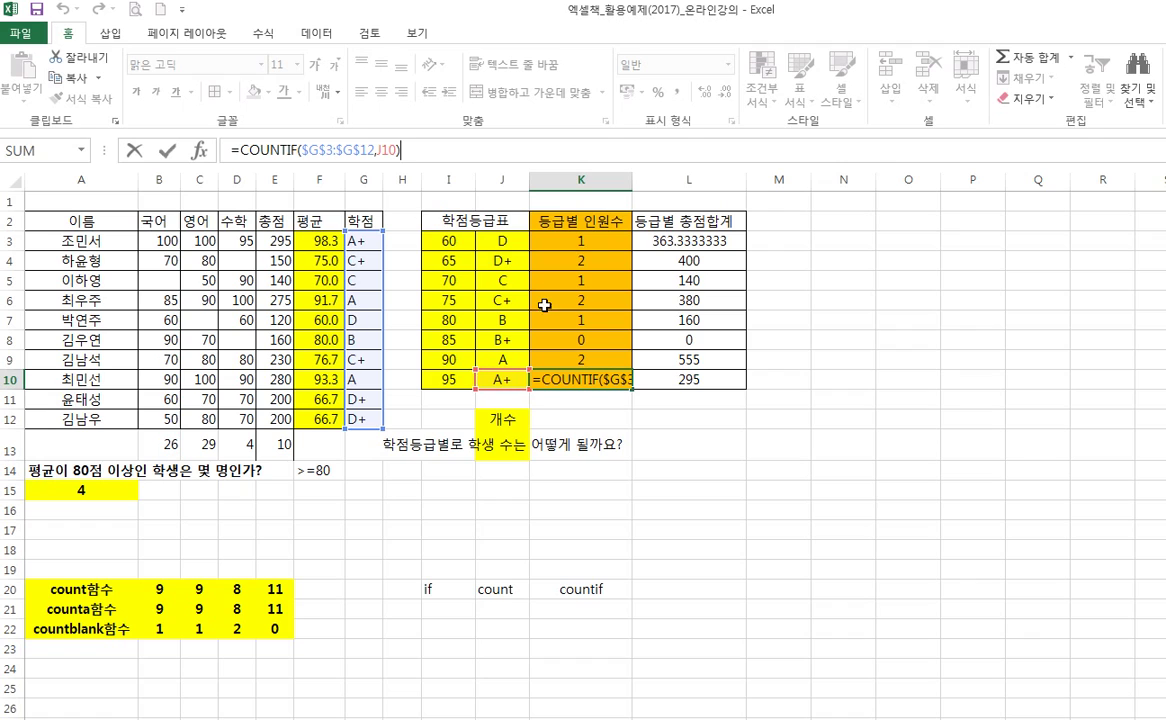
pyautogui.click(878, 324)
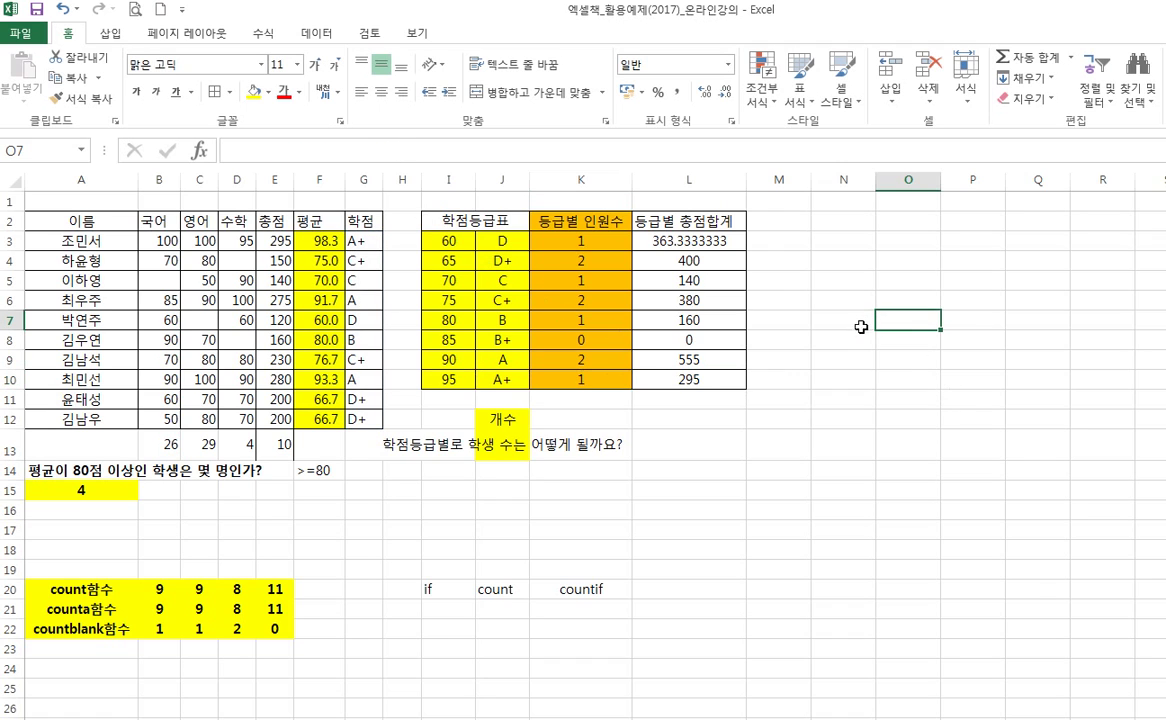
# - Clear K3:K10 and begin a new COUNTIF formula in K3 with the absolute range $G$3:$G$12
pyautogui.moveTo(581, 243); pyautogui.dragTo(590, 378)
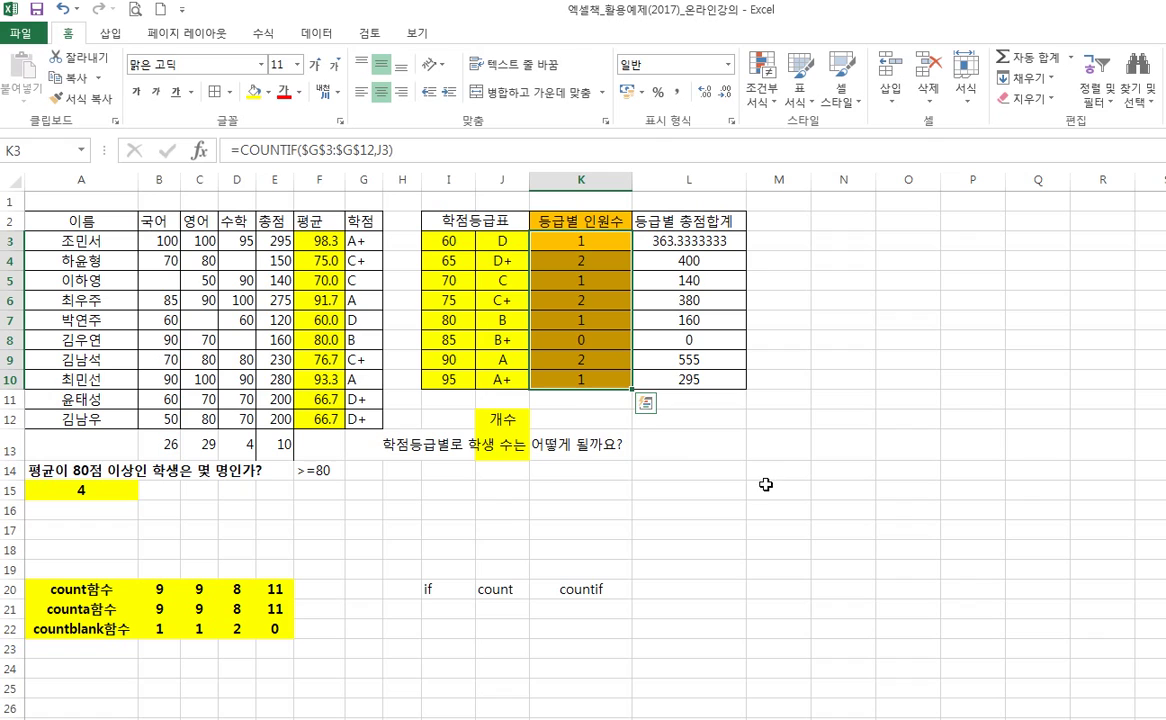
pyautogui.press('Delete')
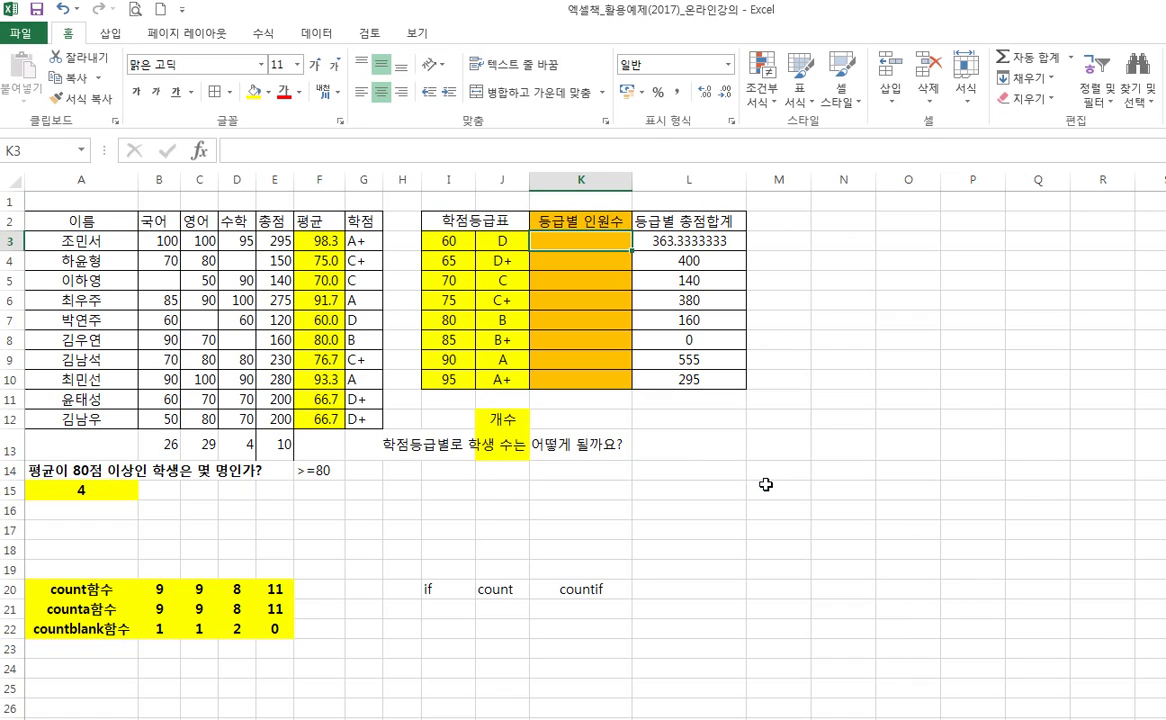
pyautogui.write('=coun')
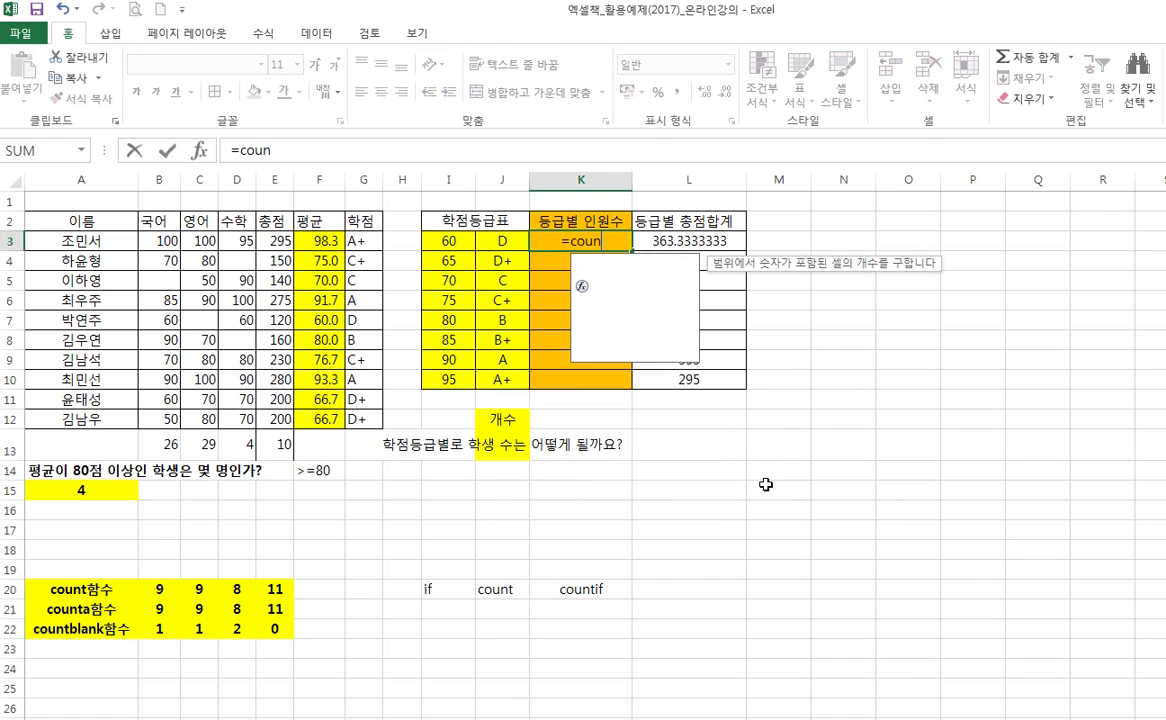
pyautogui.write('tif(')
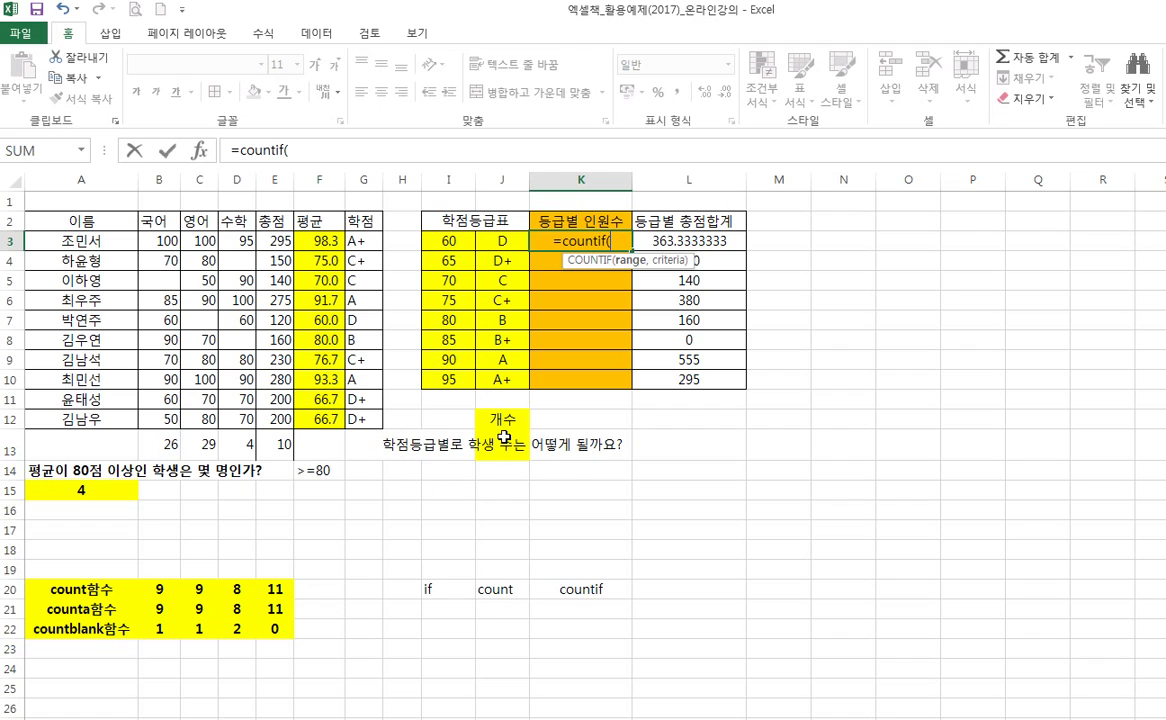
pyautogui.moveTo(355, 241); pyautogui.dragTo(374, 424)
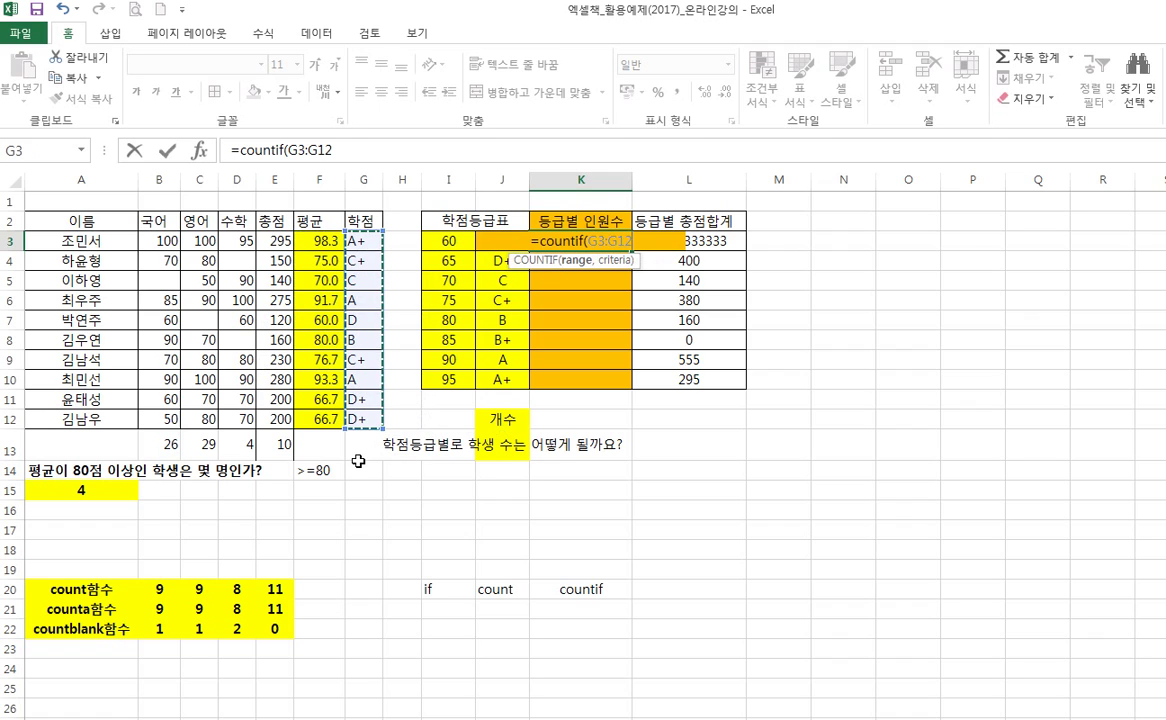
pyautogui.press('F4')
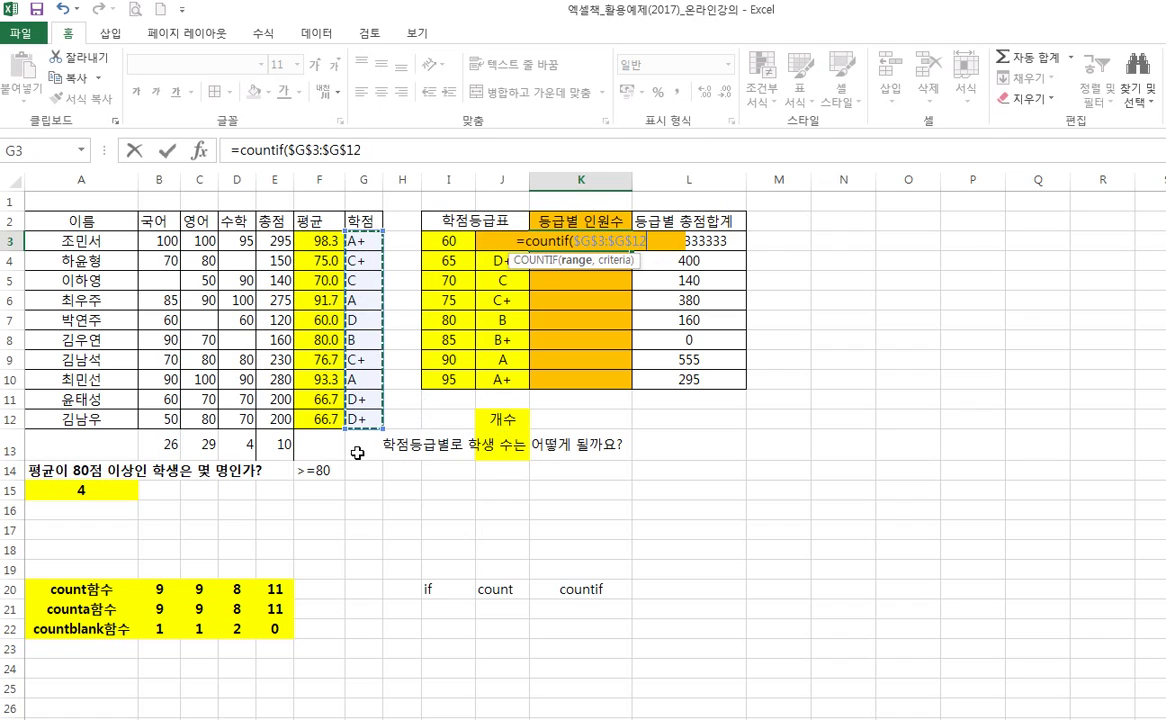
pyautogui.write(',')
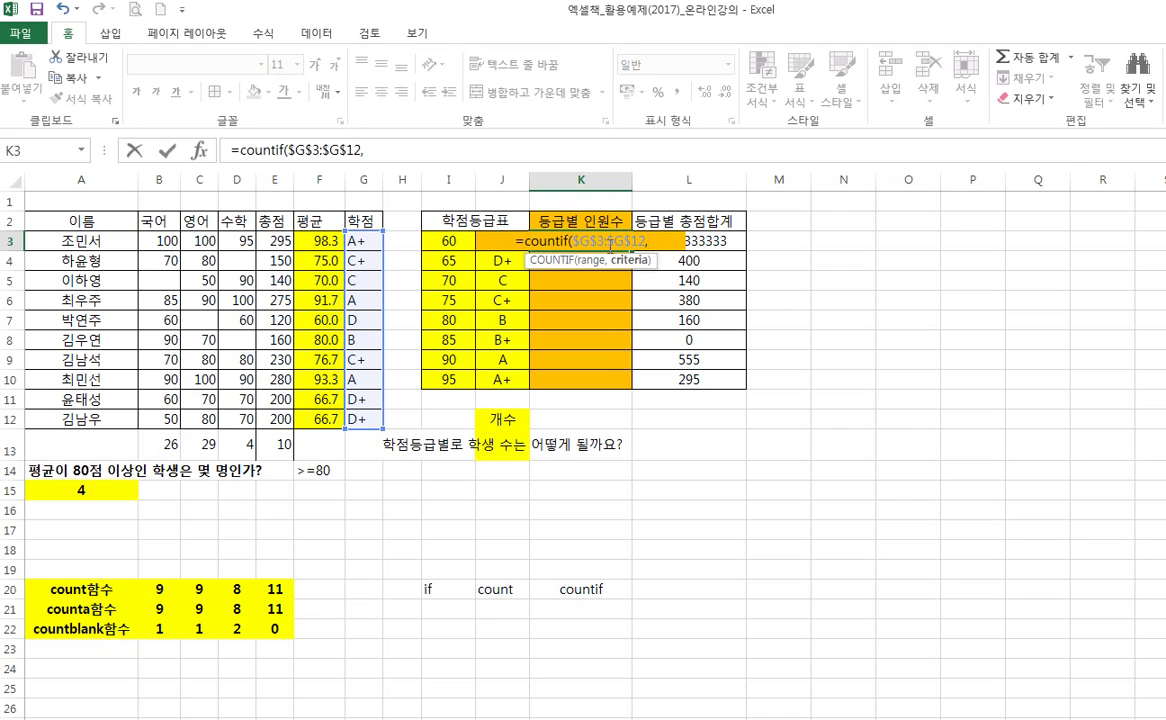
pyautogui.click(495, 264)
pyautogui.click(447, 241)
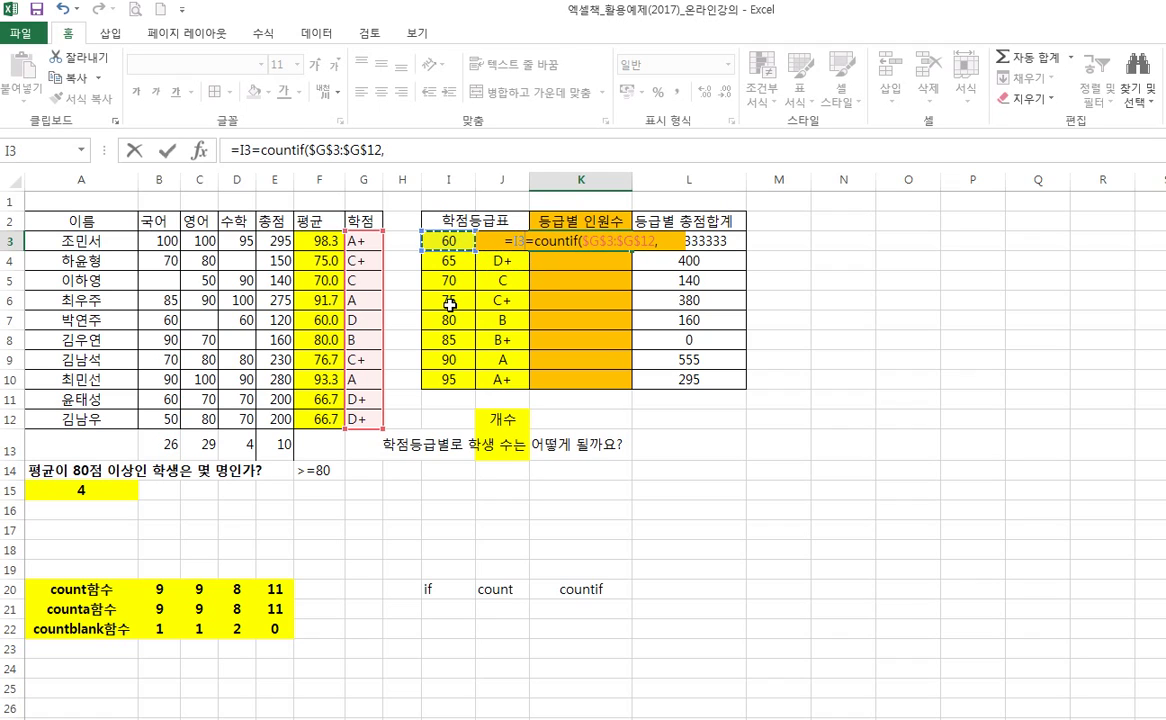
pyautogui.moveTo(500, 262); pyautogui.dragTo(500, 282)
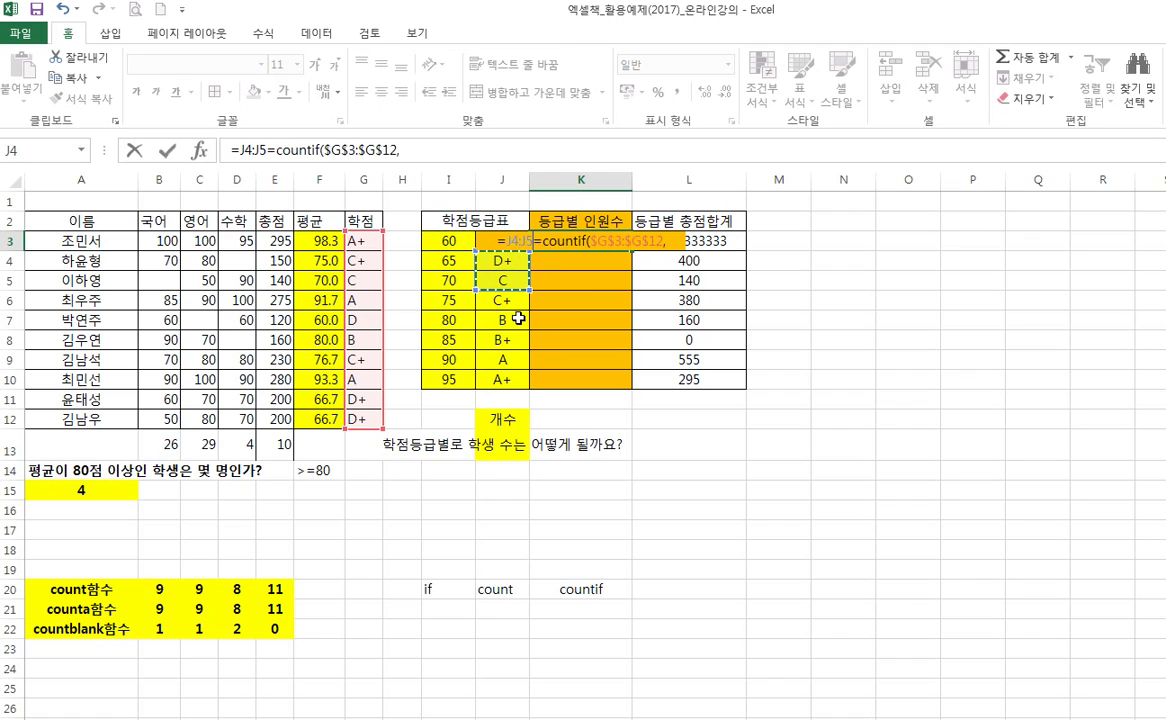
pyautogui.click(499, 261)
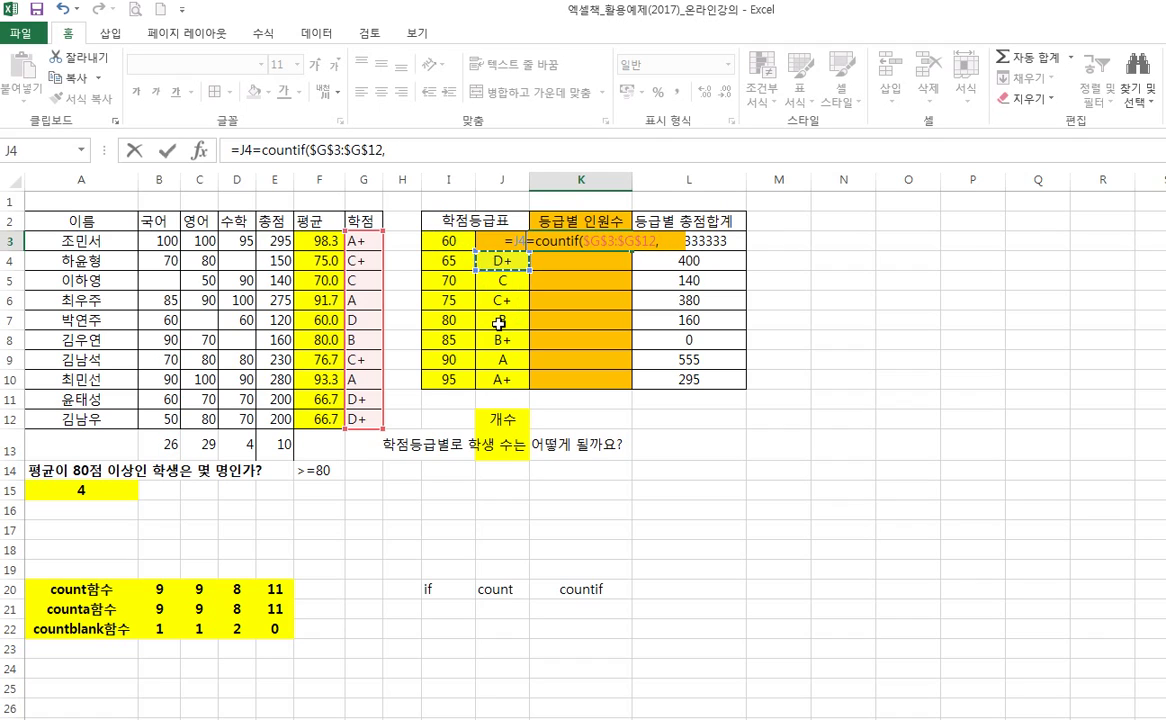
pyautogui.press('BackSpace')
pyautogui.press('BackSpace')
pyautogui.press('BackSpace')
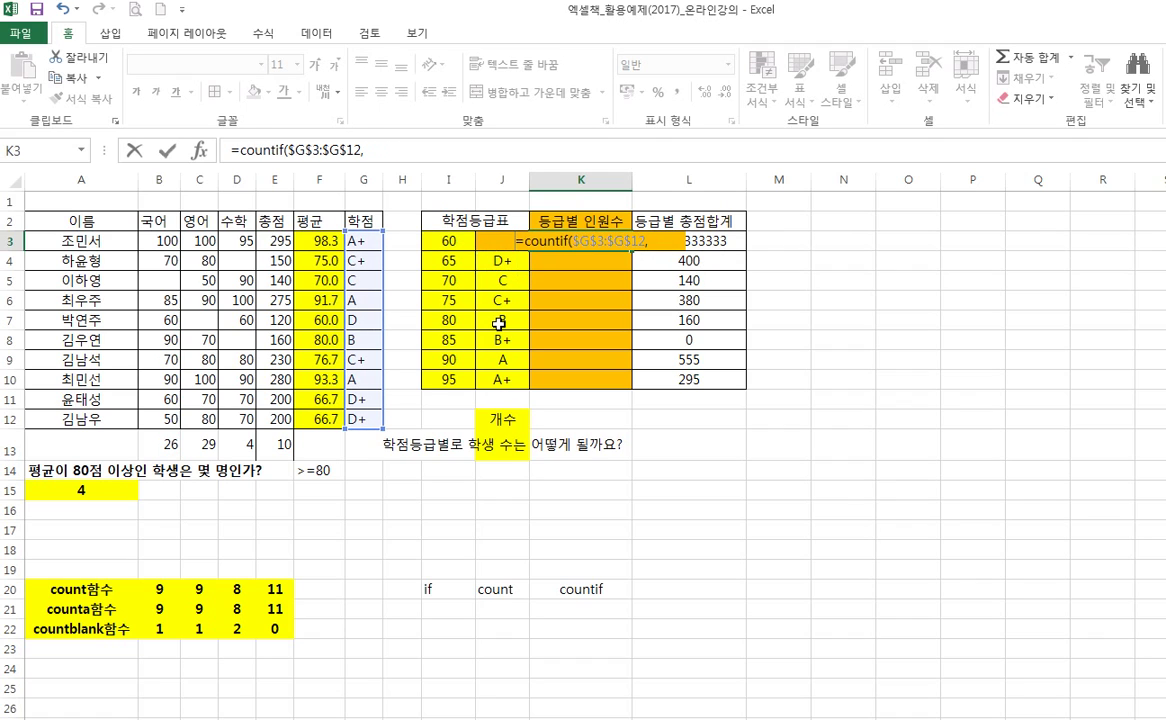
# - Complete K3's COUNTIF formula with a relative reference to grade cell J3 as the criterion
pyautogui.click(496, 259)
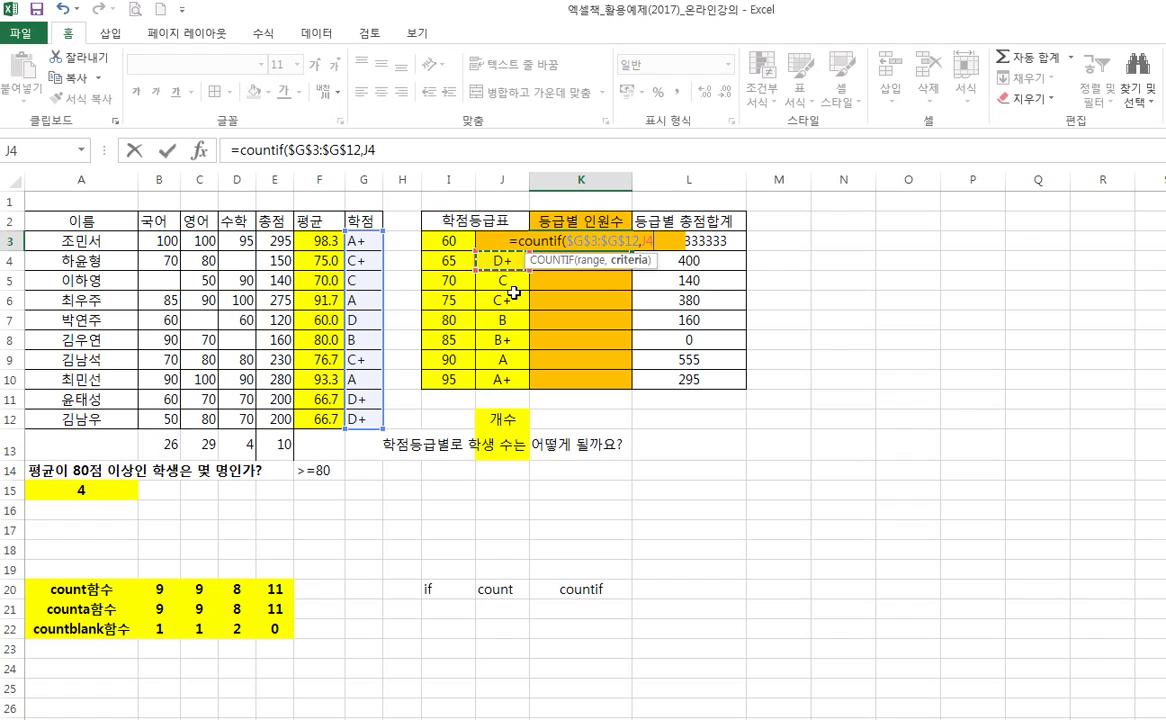
pyautogui.press('Up')
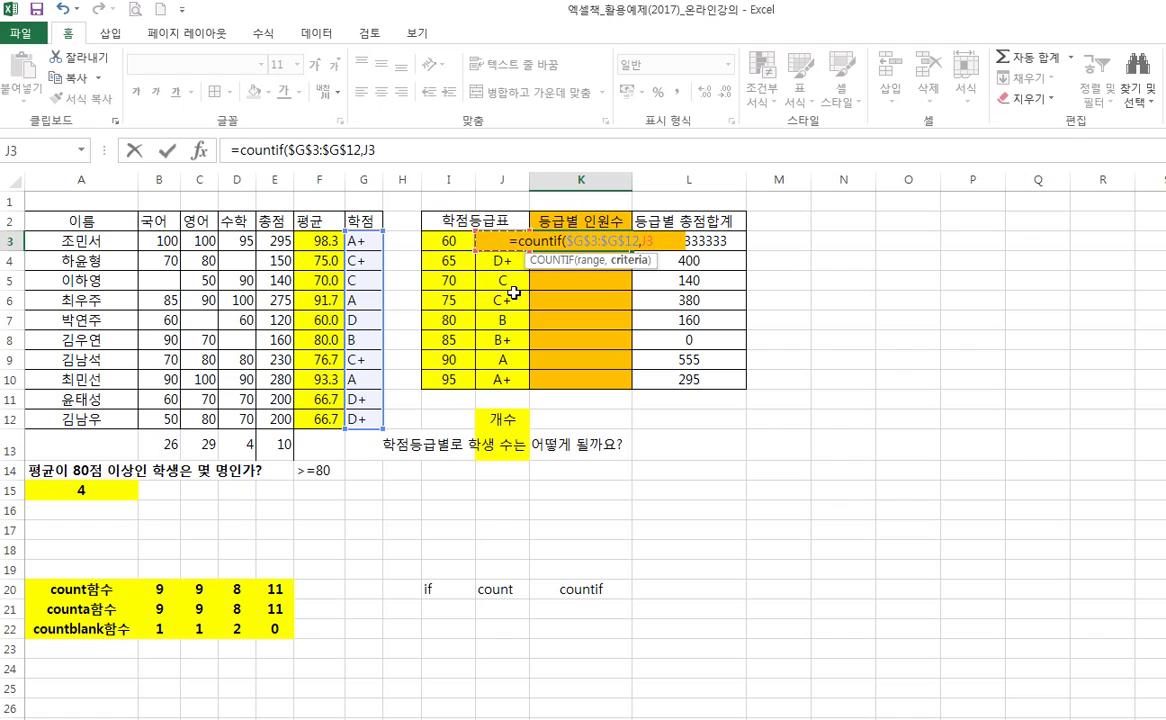
pyautogui.write(')')
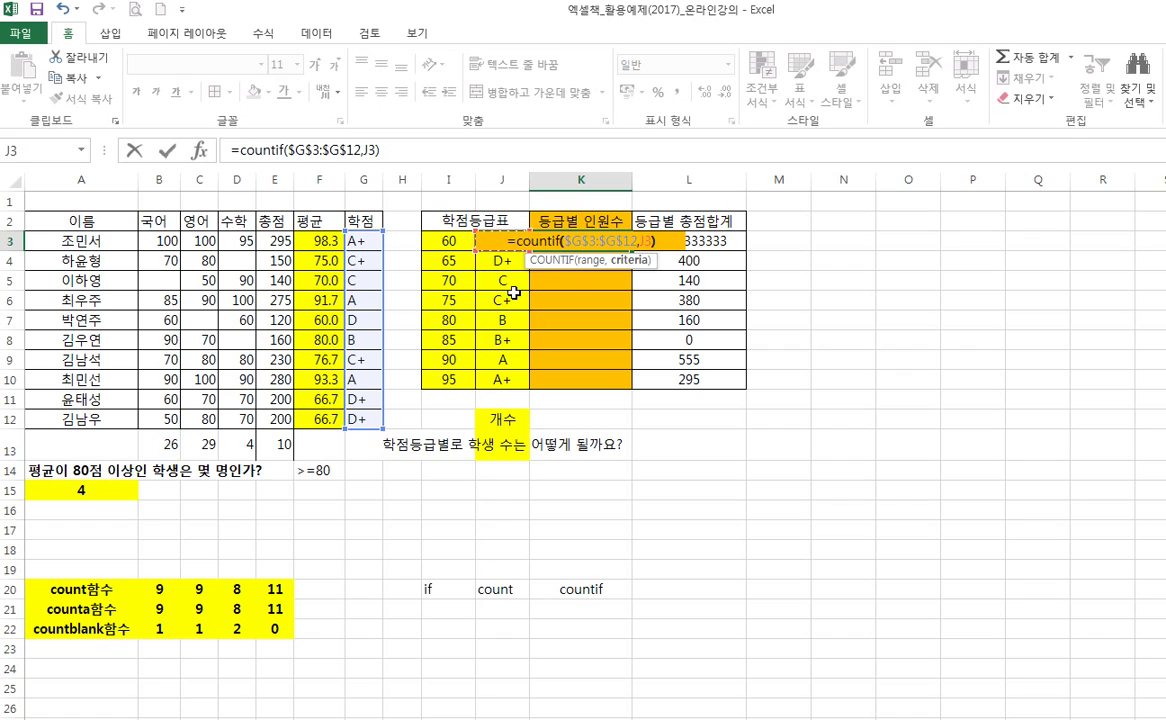
pyautogui.press('Return')
# - Fill K3's COUNTIF formula down through K10 and check the formulas in the lower cells of the column
pyautogui.click(585, 240)
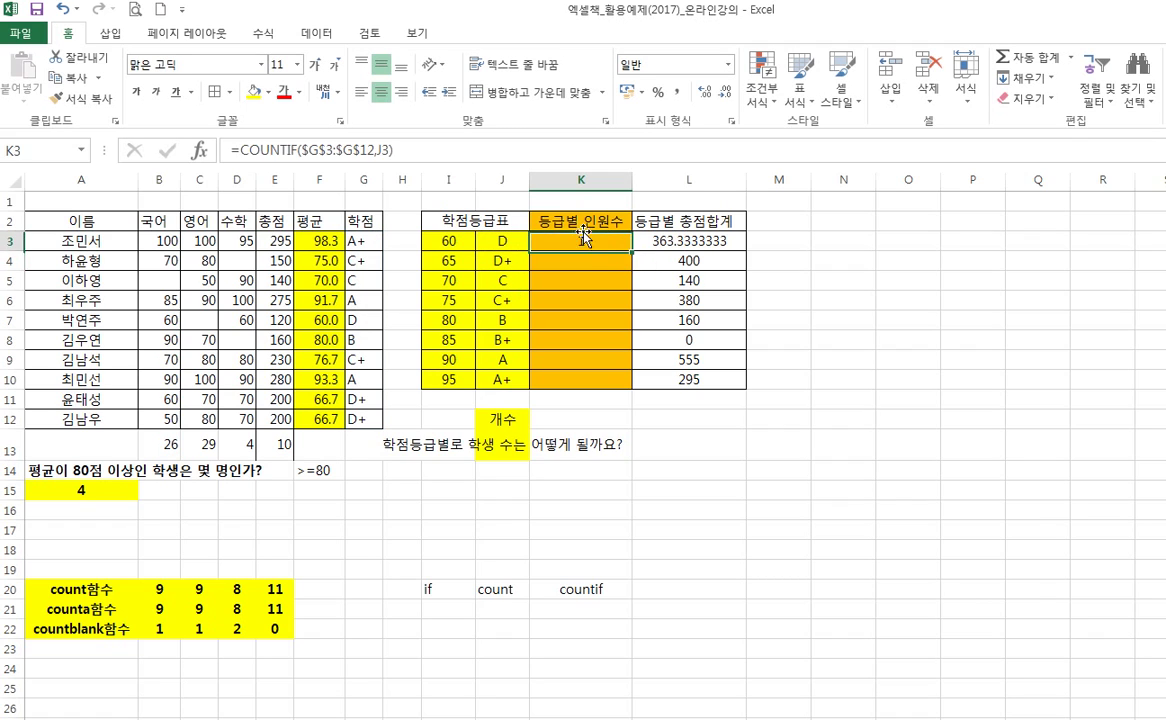
pyautogui.doubleClick(631, 250)
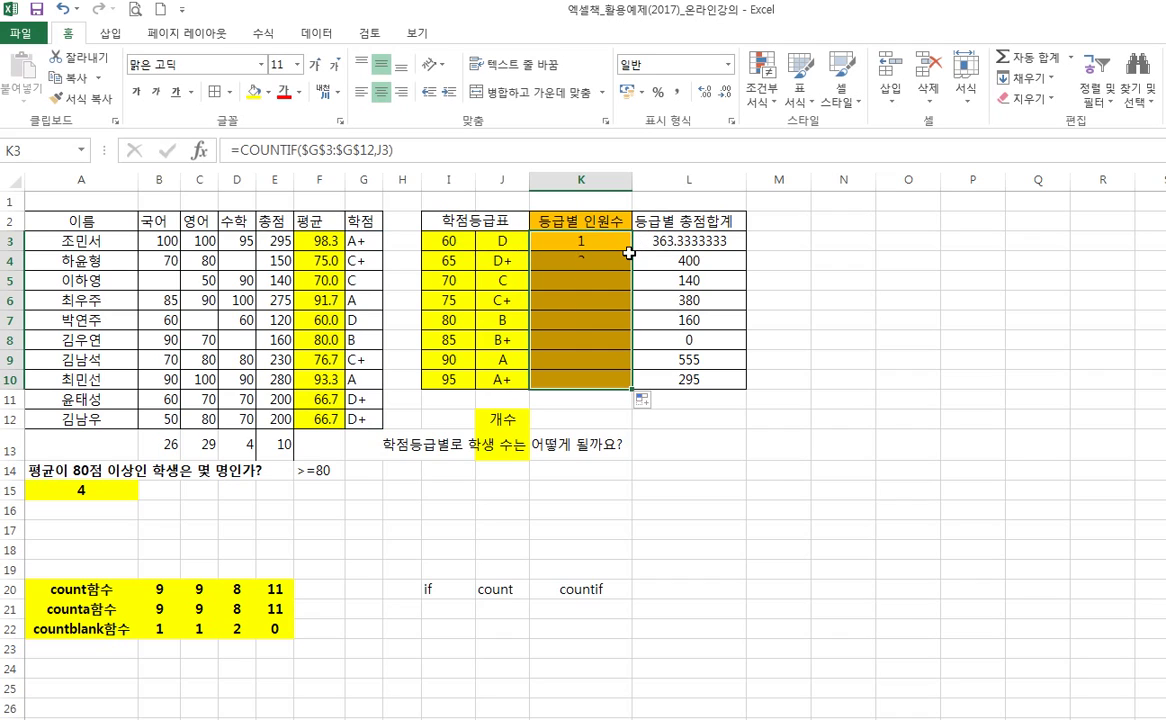
pyautogui.click(590, 322)
pyautogui.click(603, 345)
pyautogui.click(606, 363)
pyautogui.click(607, 377)
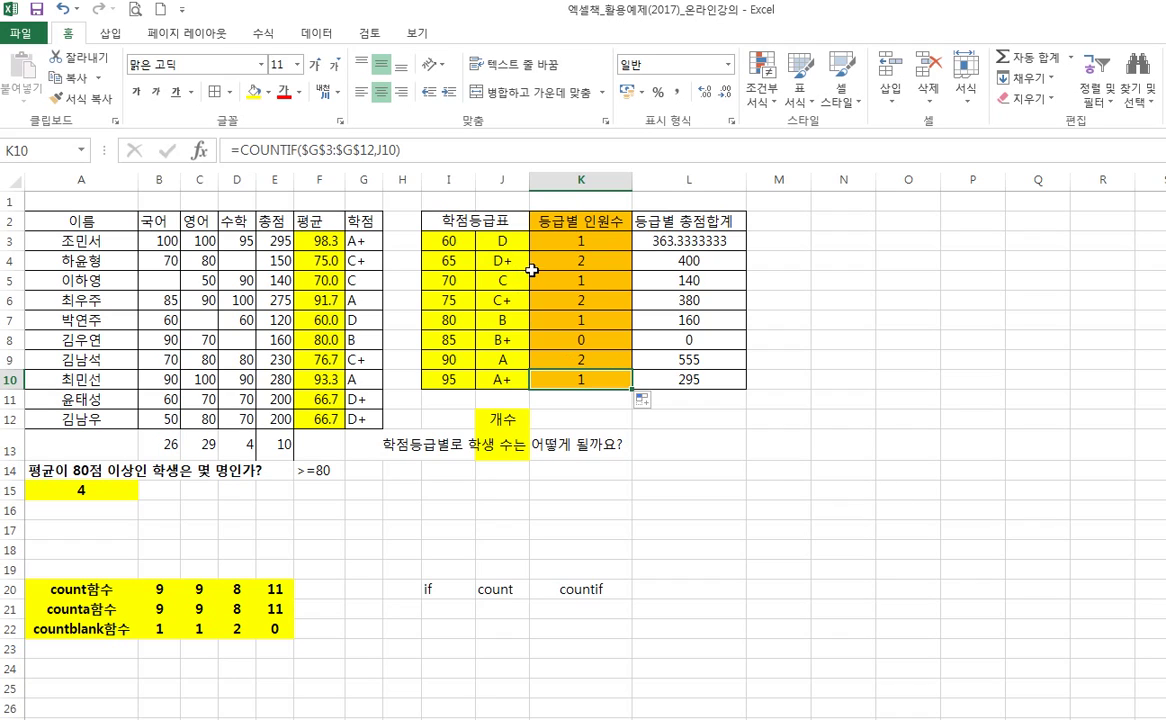
# - Total the per-grade student counts K3:K10 with a SUM in K11
pyautogui.click(574, 400)
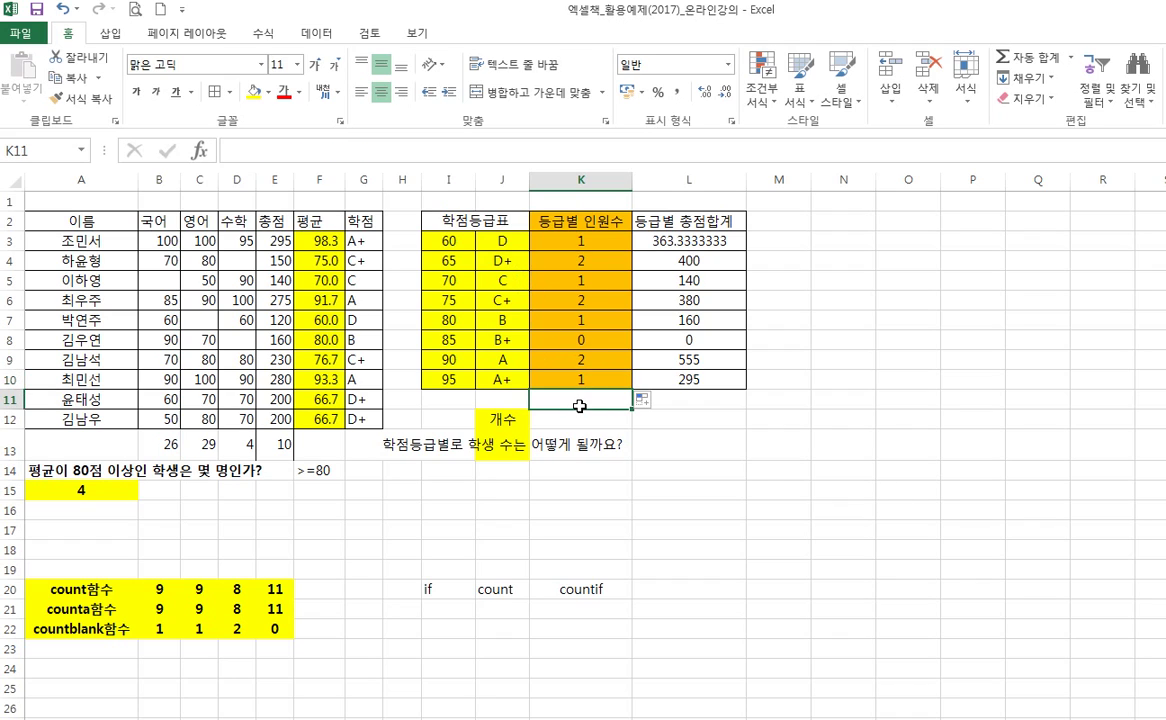
pyautogui.moveTo(588, 240); pyautogui.dragTo(588, 396)
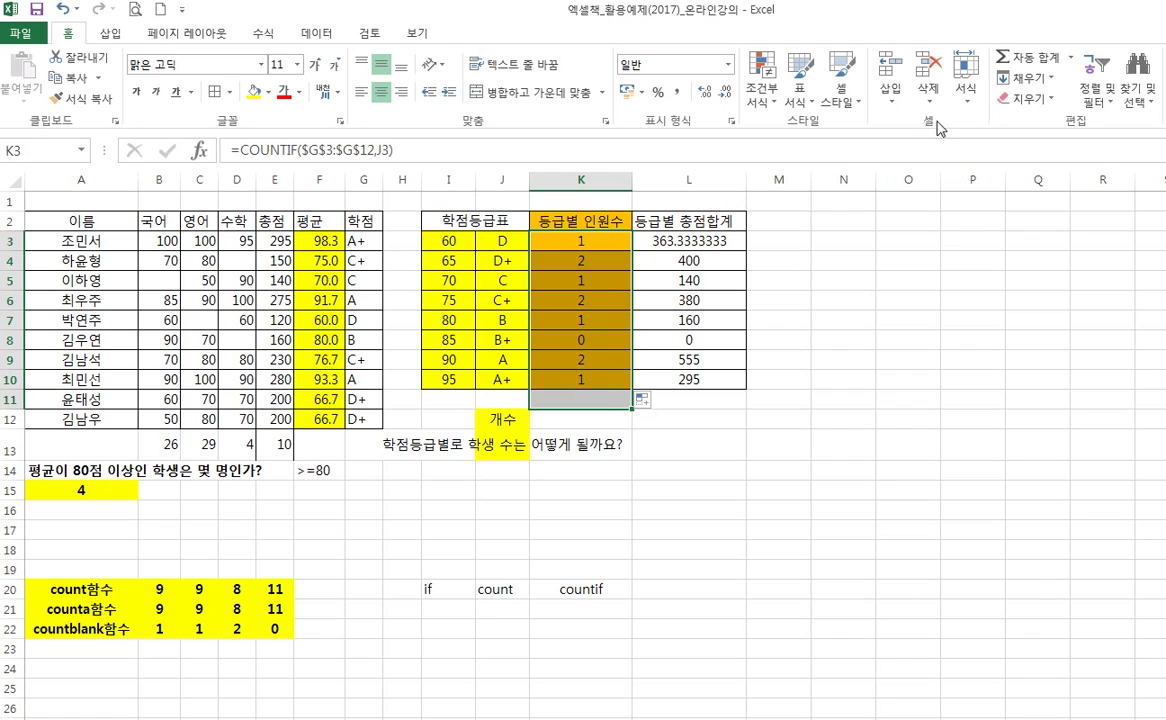
pyautogui.click(1040, 57)
pyautogui.click(586, 397)
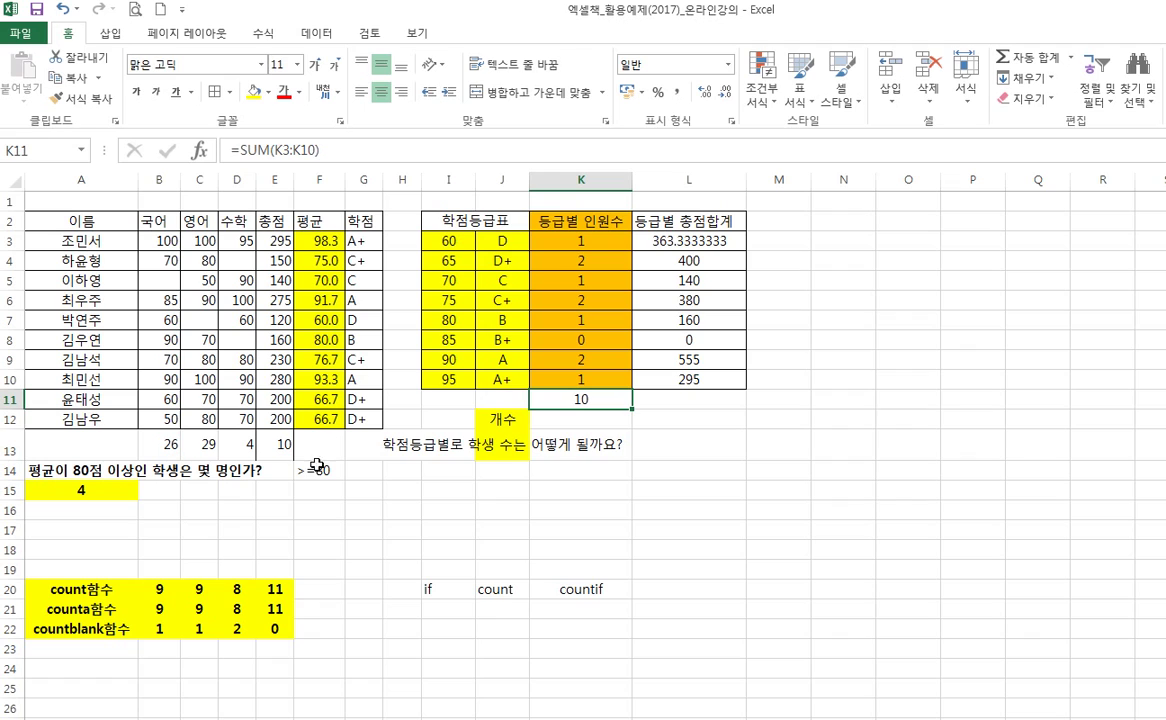
# - Review the question in A14 about averages of 80 or more and the existing COUNTIF formula in A15
pyautogui.click(100, 470)
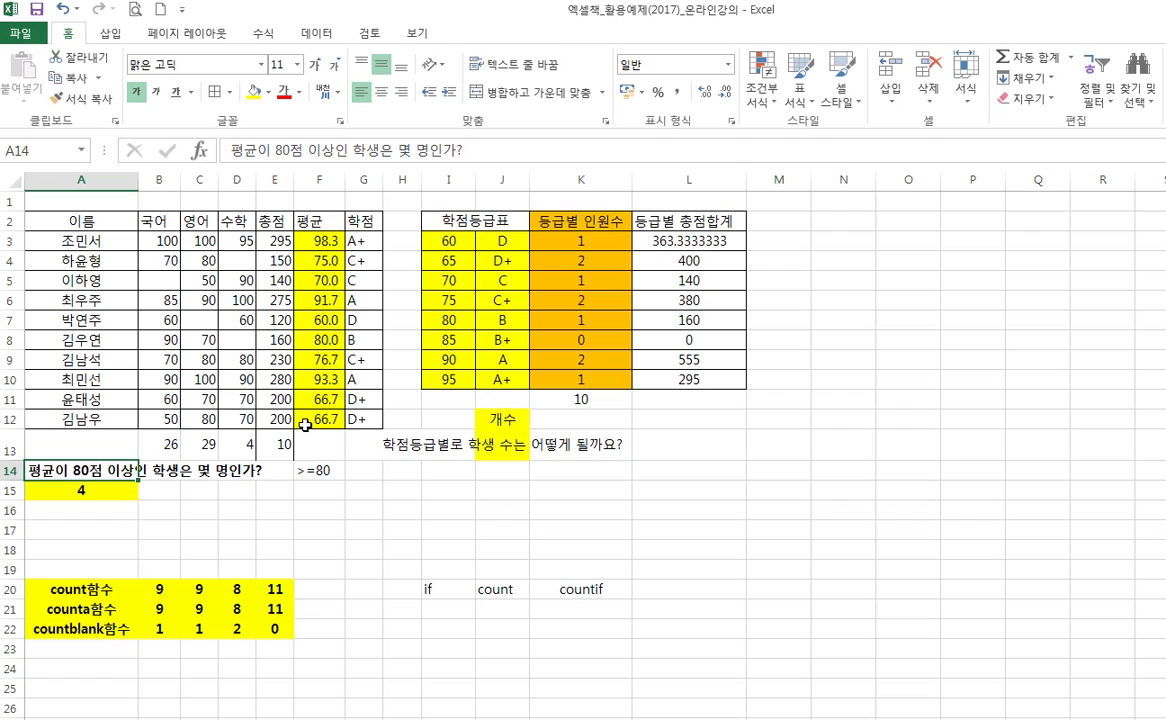
pyautogui.click(201, 492)
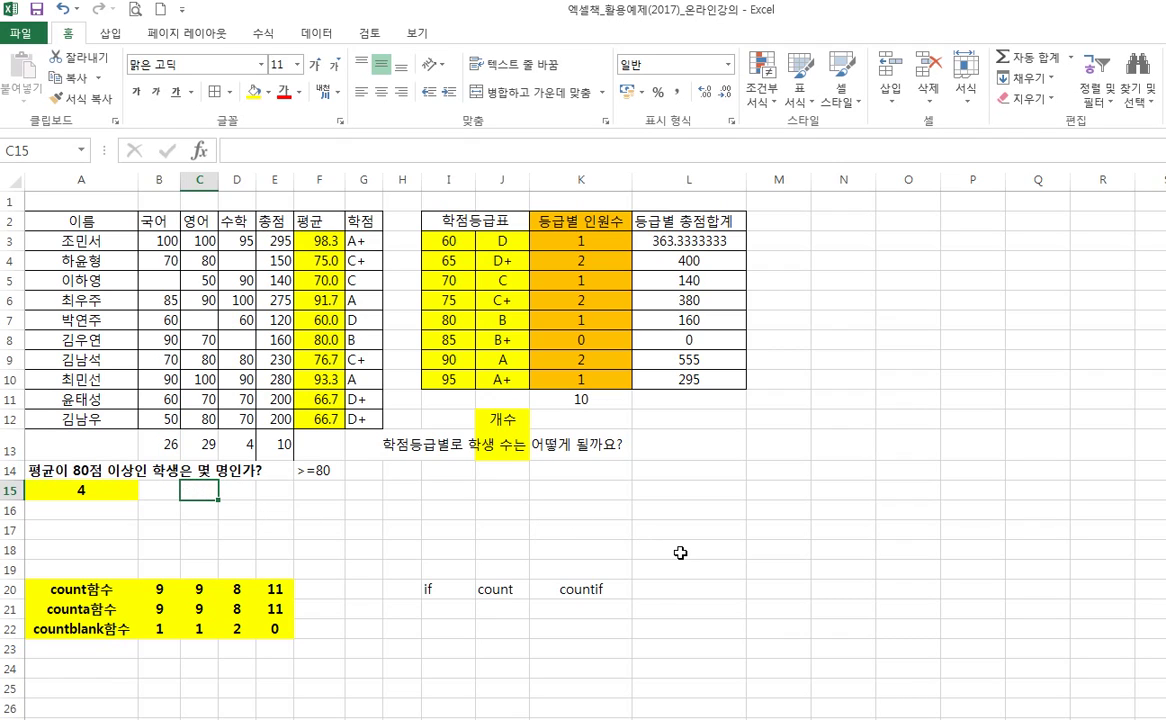
pyautogui.press('Left')
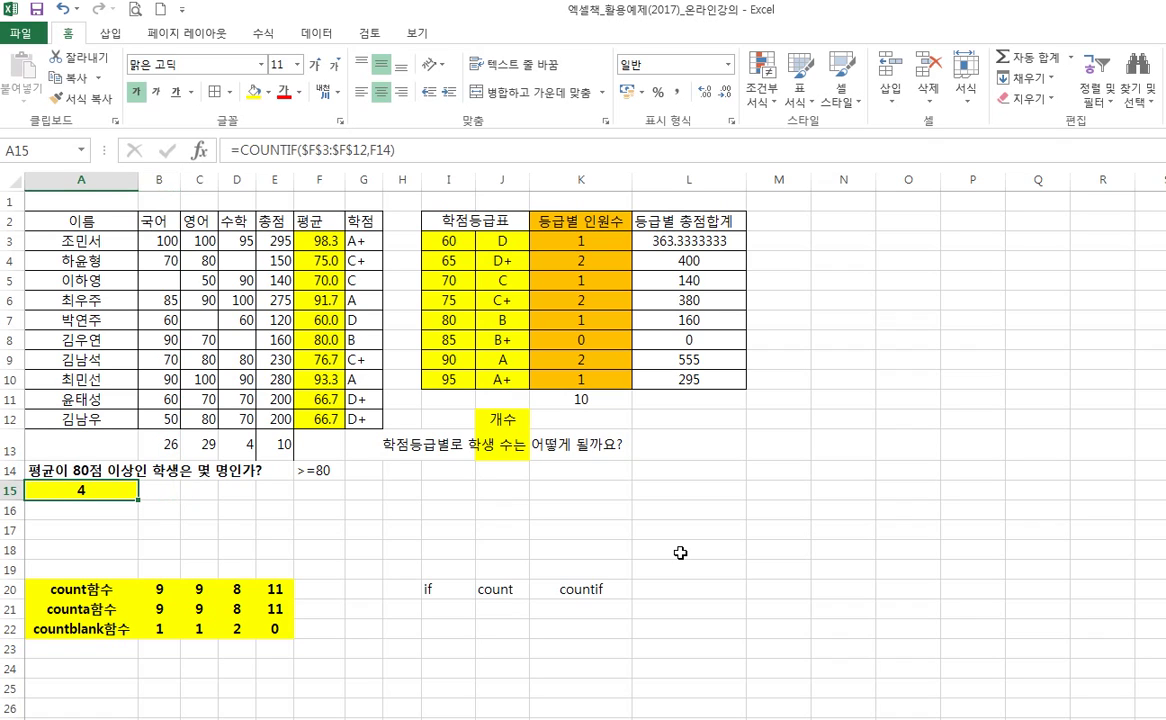
# - Count the students averaging 80 or more in C15 with =COUNTIF($F$3:$F$12,">=80")
pyautogui.press('Right')
pyautogui.press('Right')
pyautogui.write('=')
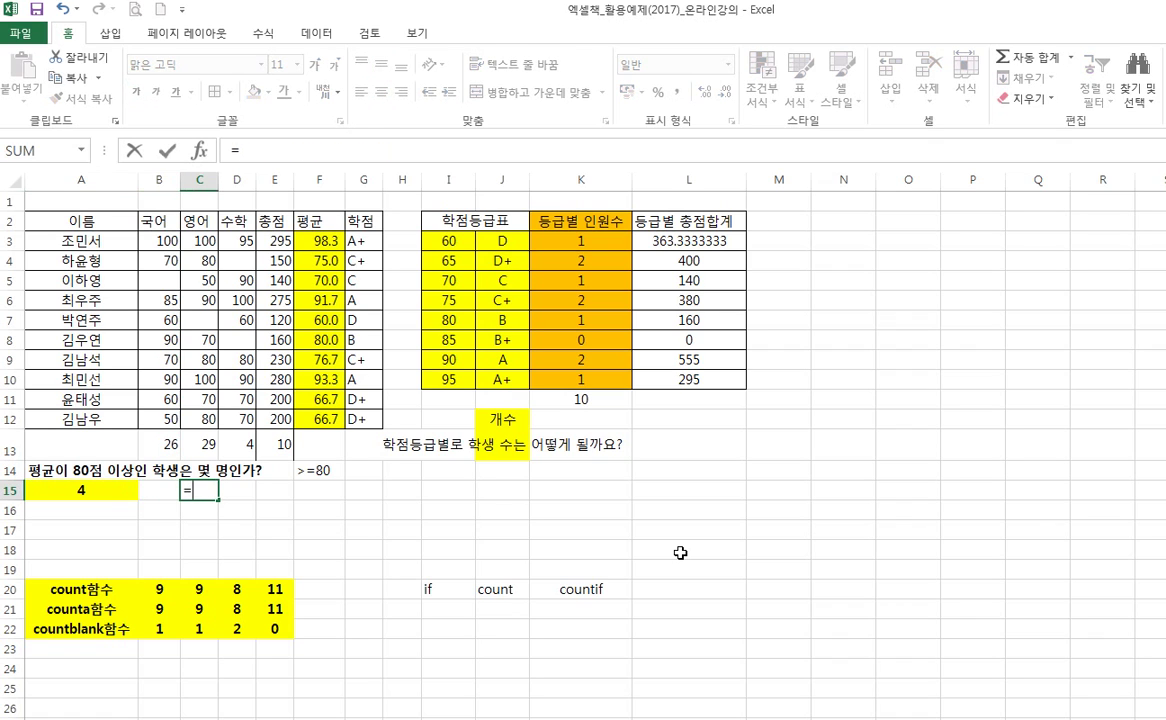
pyautogui.write('count')
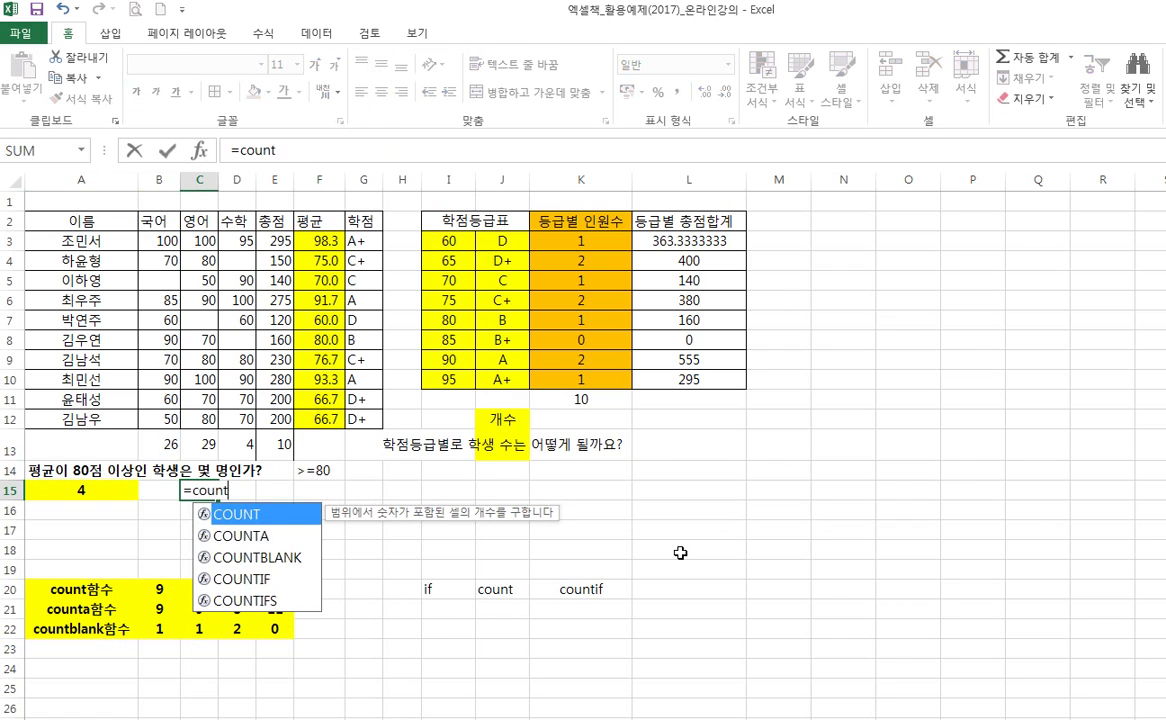
pyautogui.write('if(')
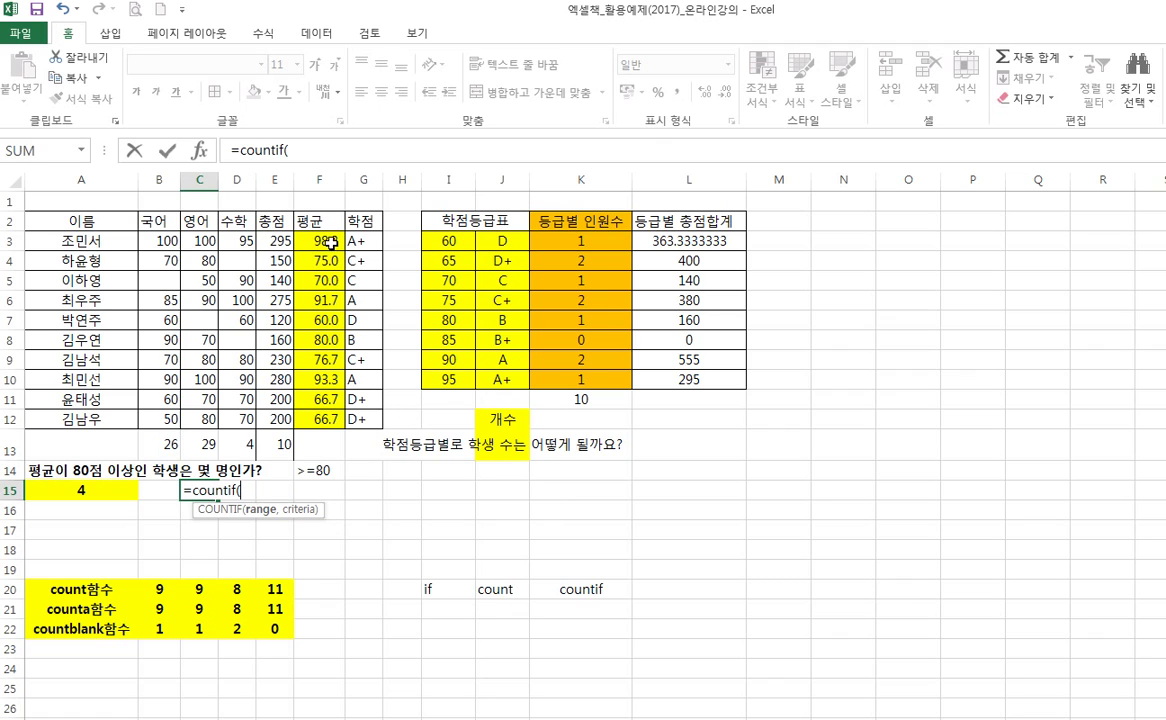
pyautogui.moveTo(316, 241); pyautogui.dragTo(314, 418)
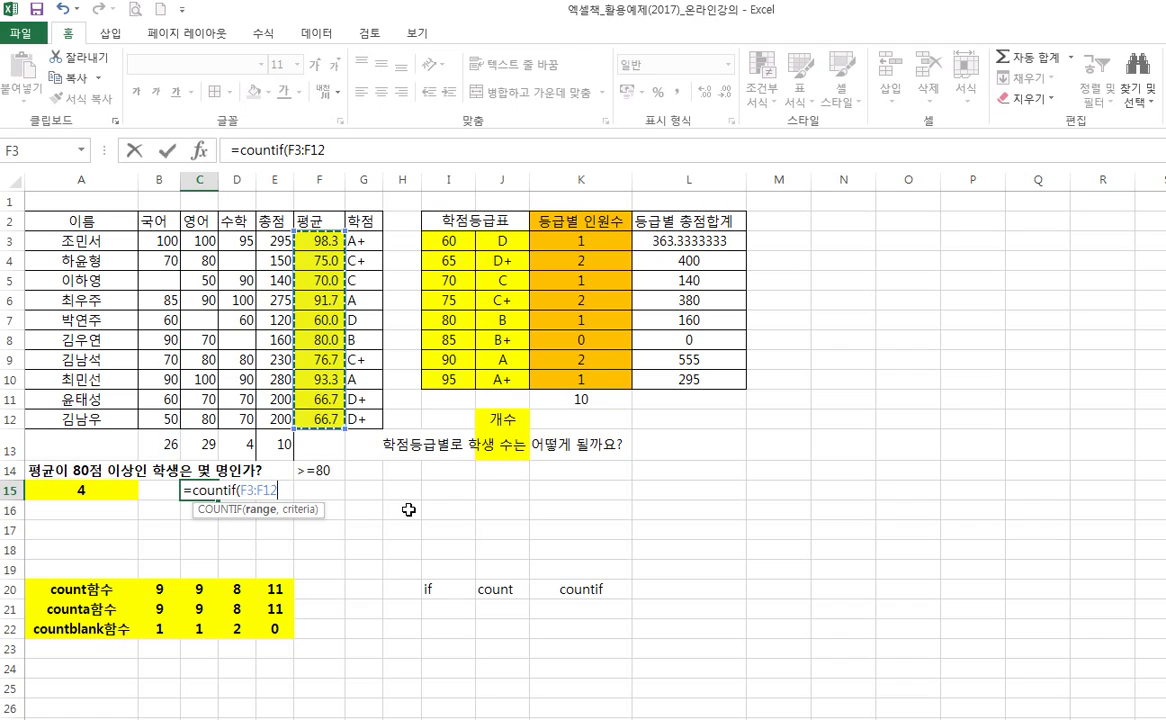
pyautogui.press('F4')
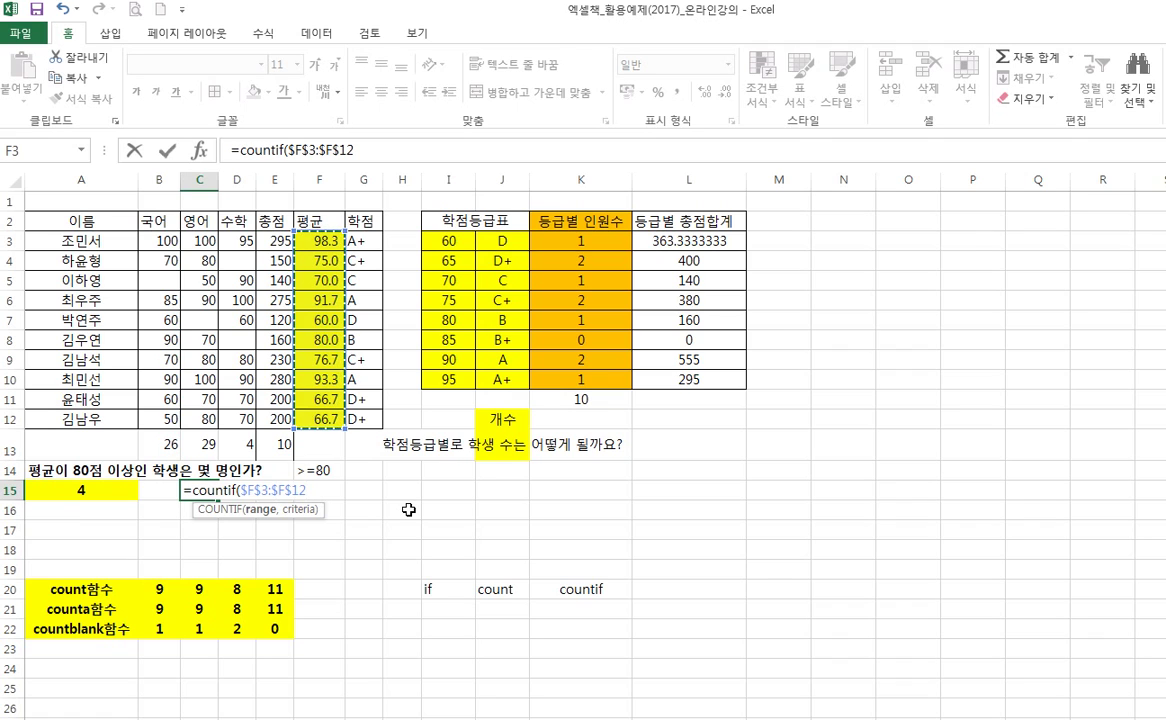
pyautogui.write(',')
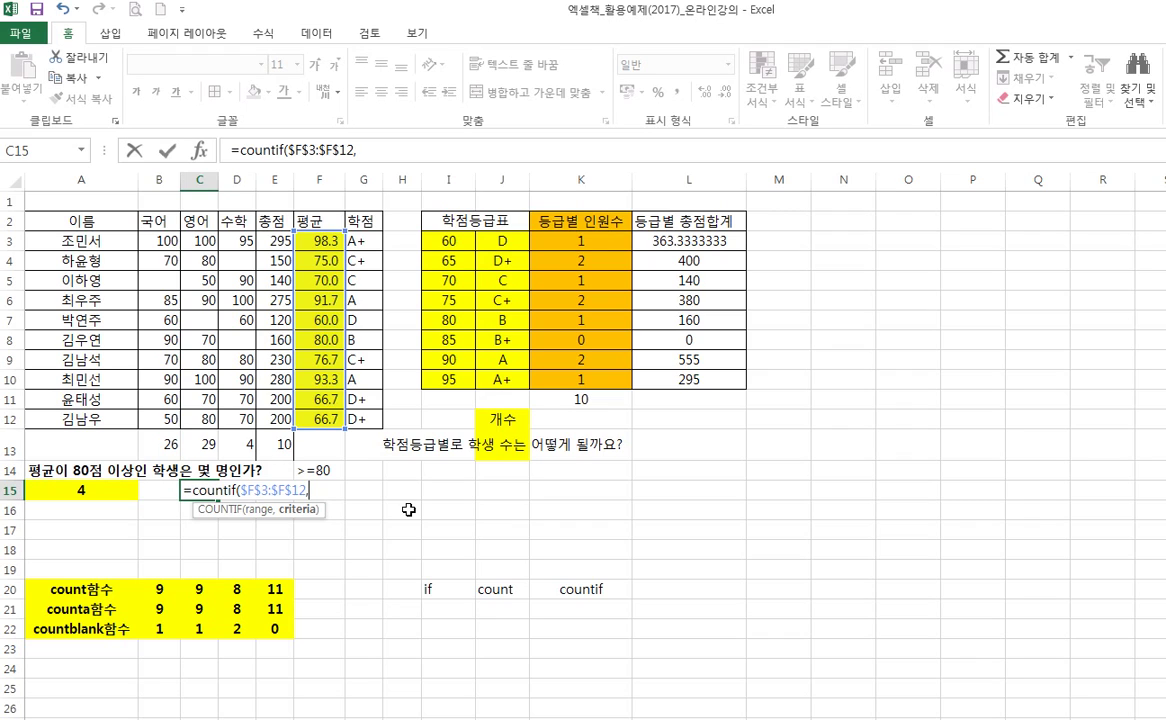
pyautogui.write('">=80")')
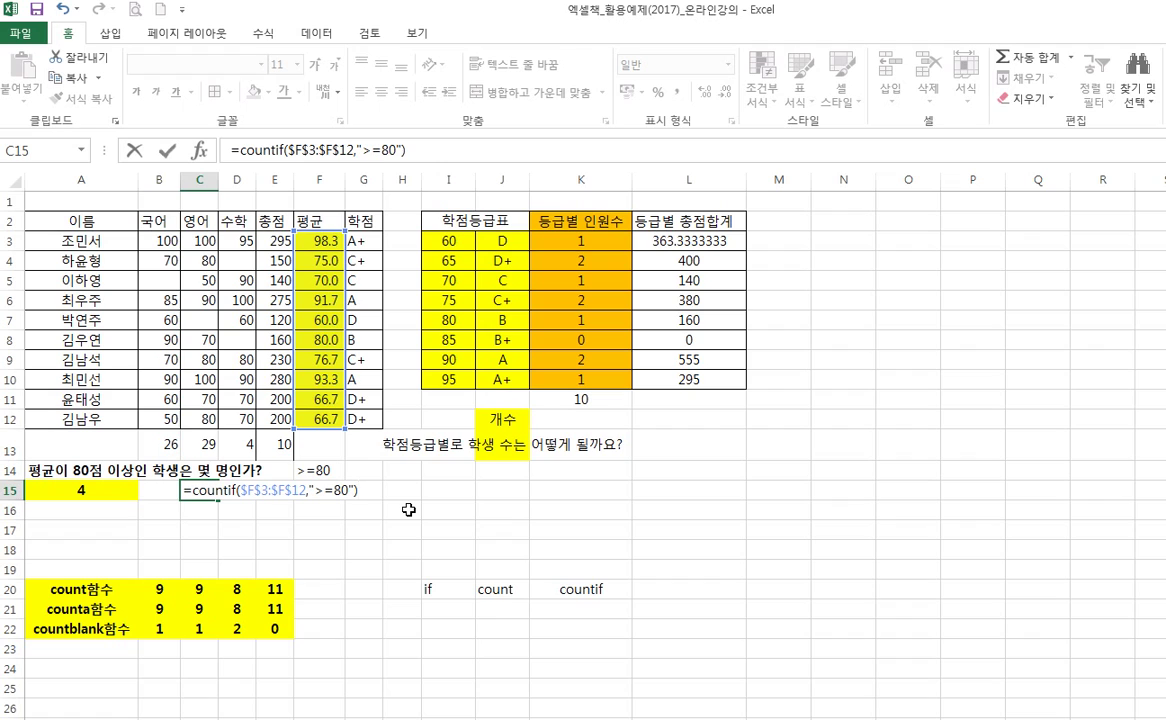
pyautogui.press('Return')
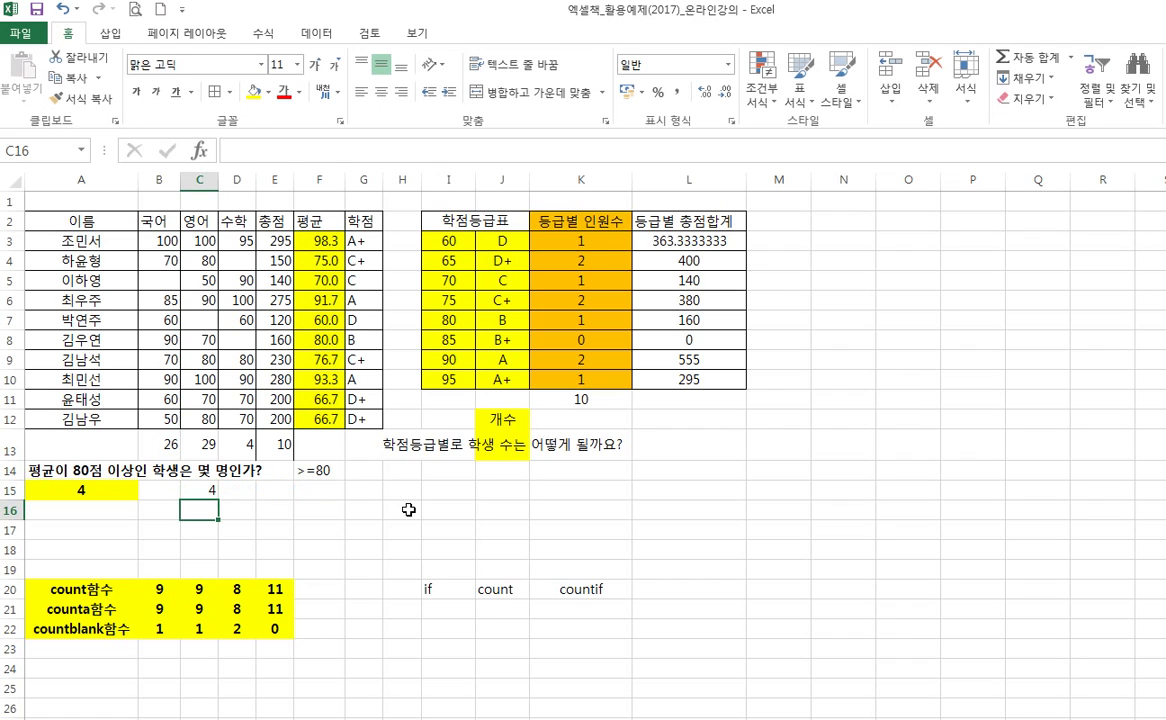
# - Examine the criterion text >=80 stored in F14 and return to the empty cell D15
pyautogui.press('Up')
pyautogui.press('Right')
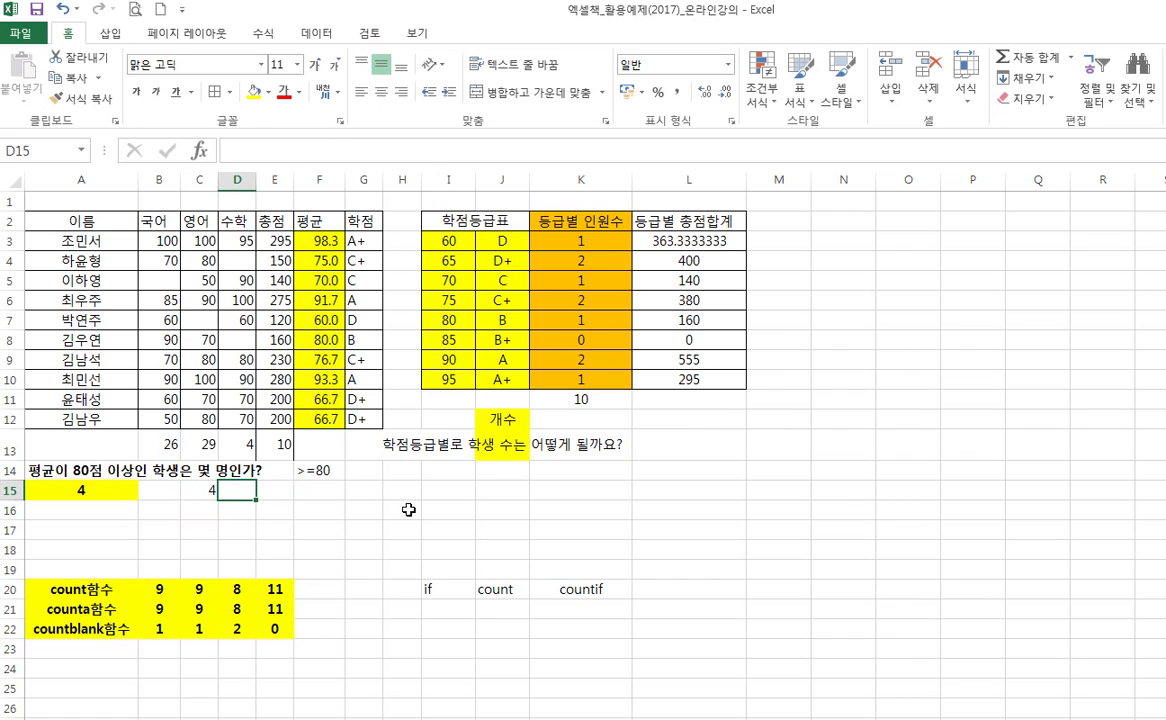
pyautogui.press('Right')
pyautogui.press('Right')
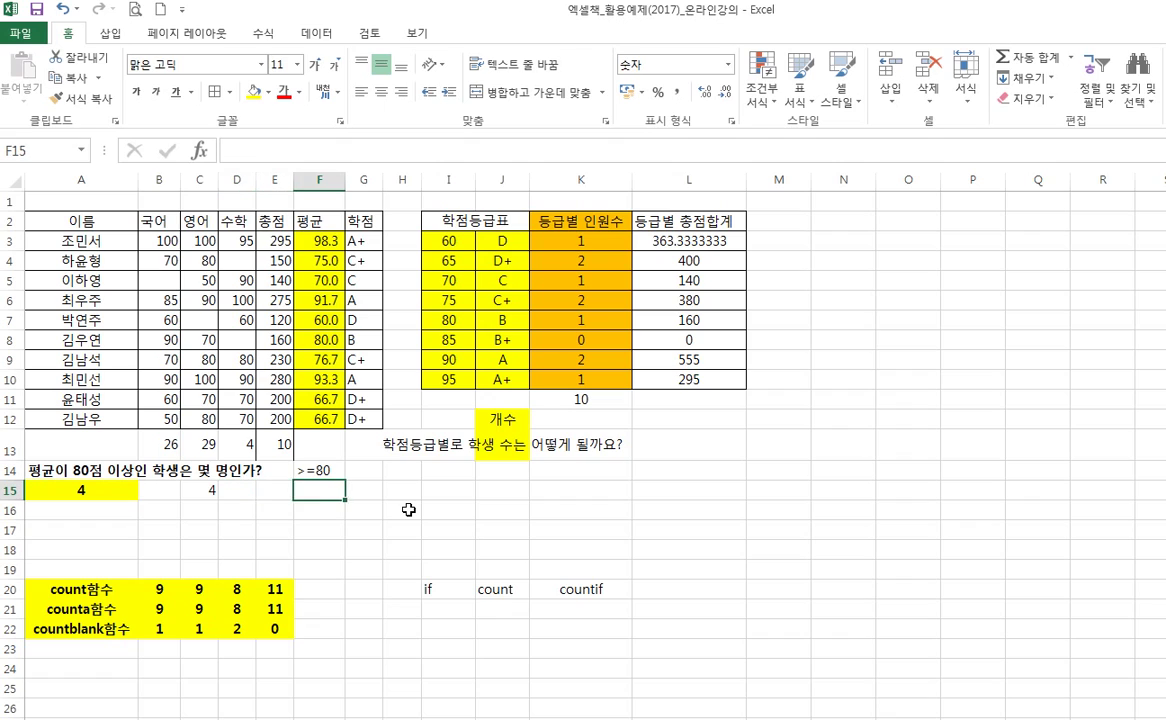
pyautogui.press('Up')
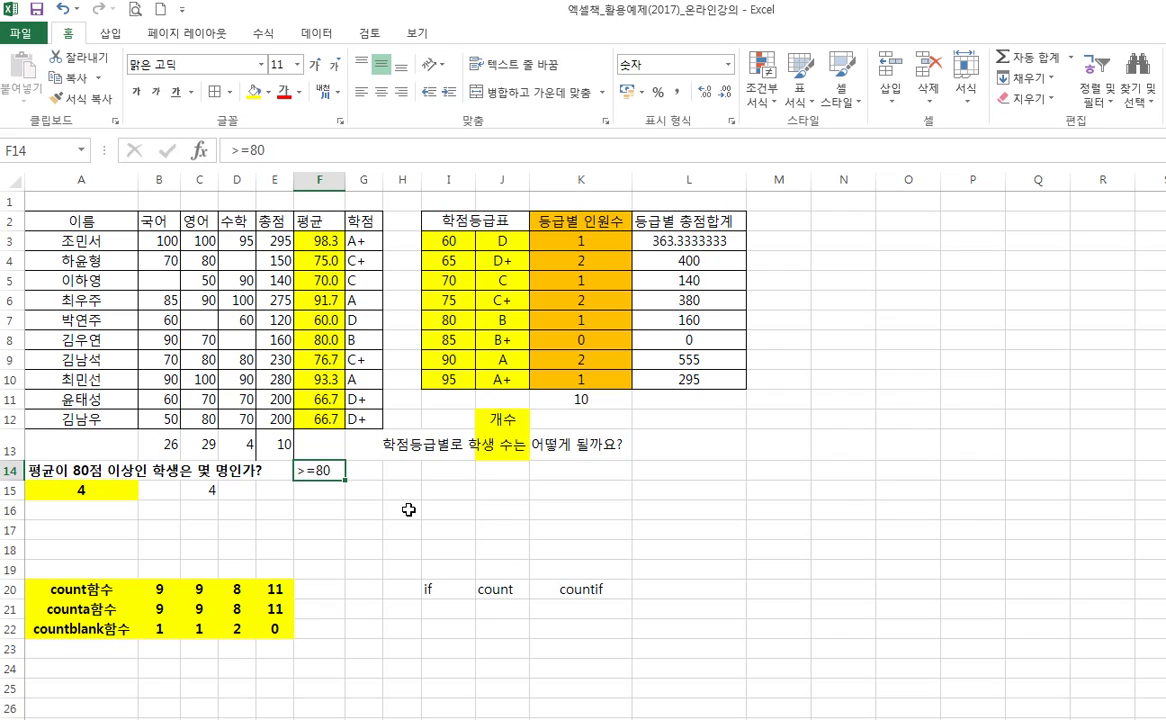
pyautogui.press('Right')
pyautogui.press('Left')
pyautogui.press('Down')
pyautogui.press('Left')
pyautogui.press('Left')
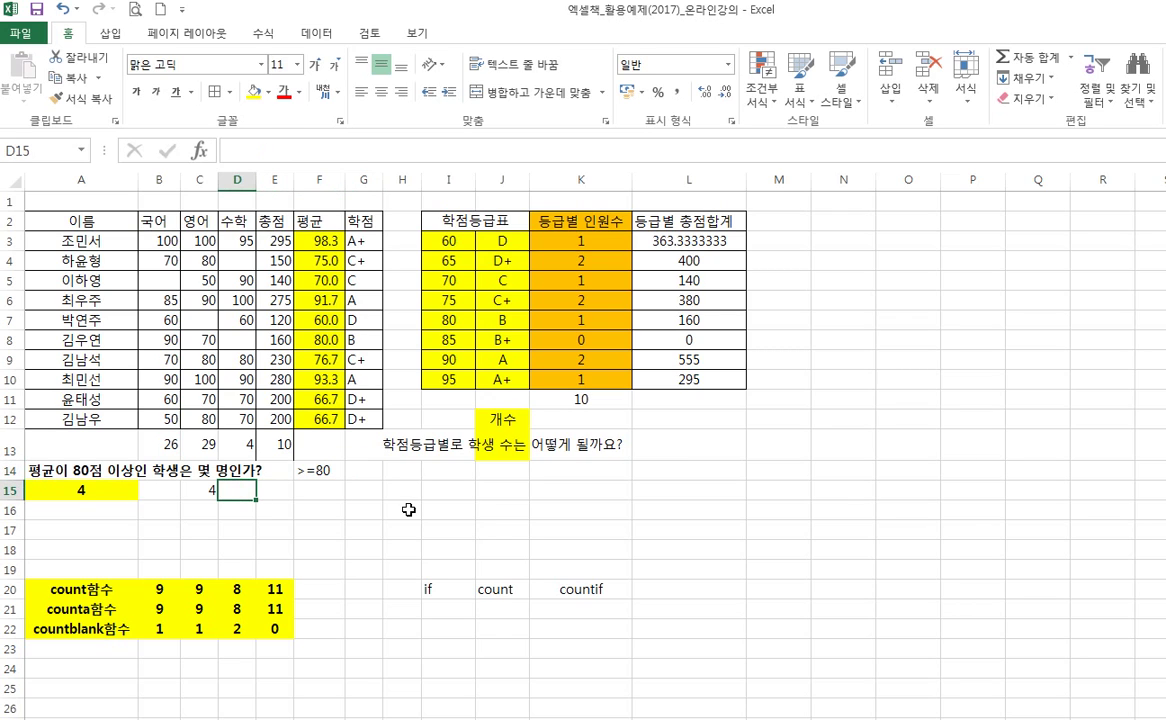
# - Count the averages meeting the criterion in F14 by entering =COUNTIF($F$3:$F$12,F14) in D15, and compare it with the formula in C15
pyautogui.write('=count')
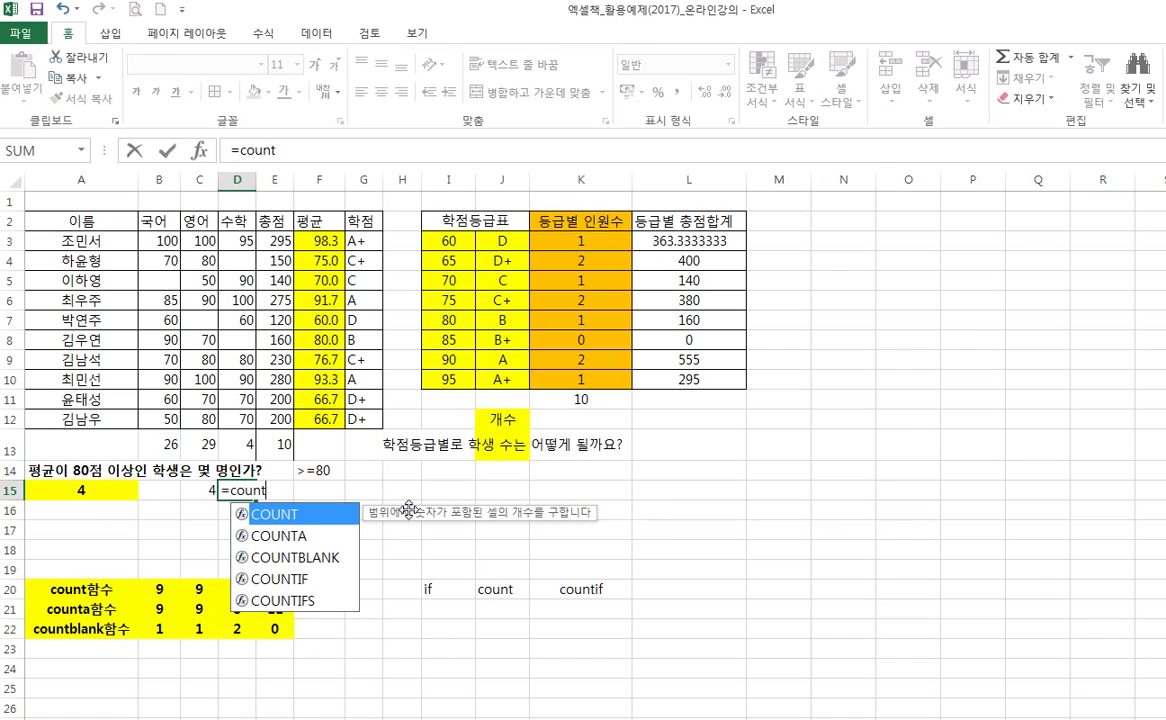
pyautogui.write('if(')
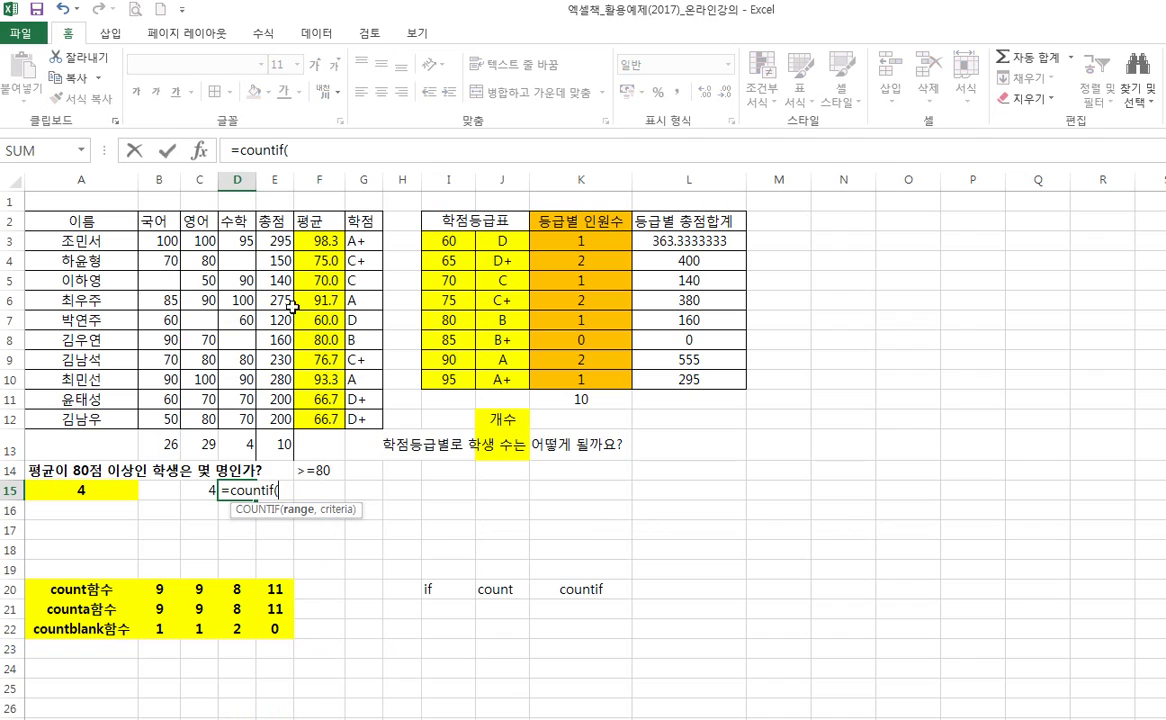
pyautogui.moveTo(310, 241); pyautogui.dragTo(318, 421)
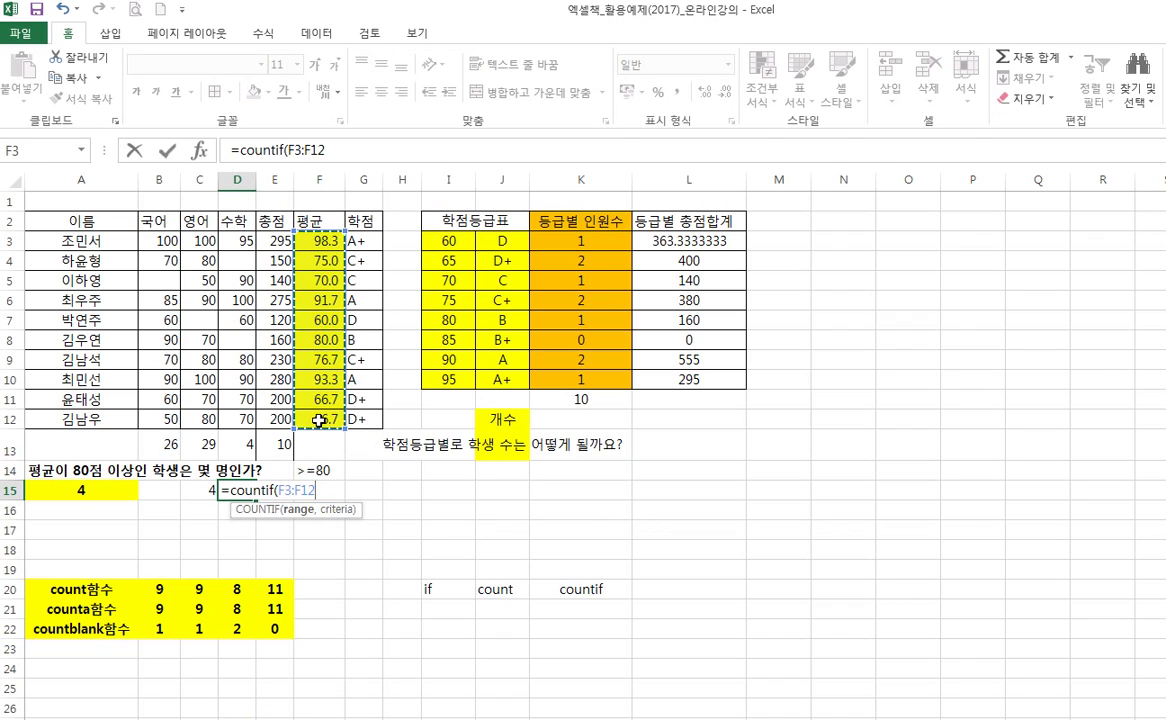
pyautogui.press('F4')
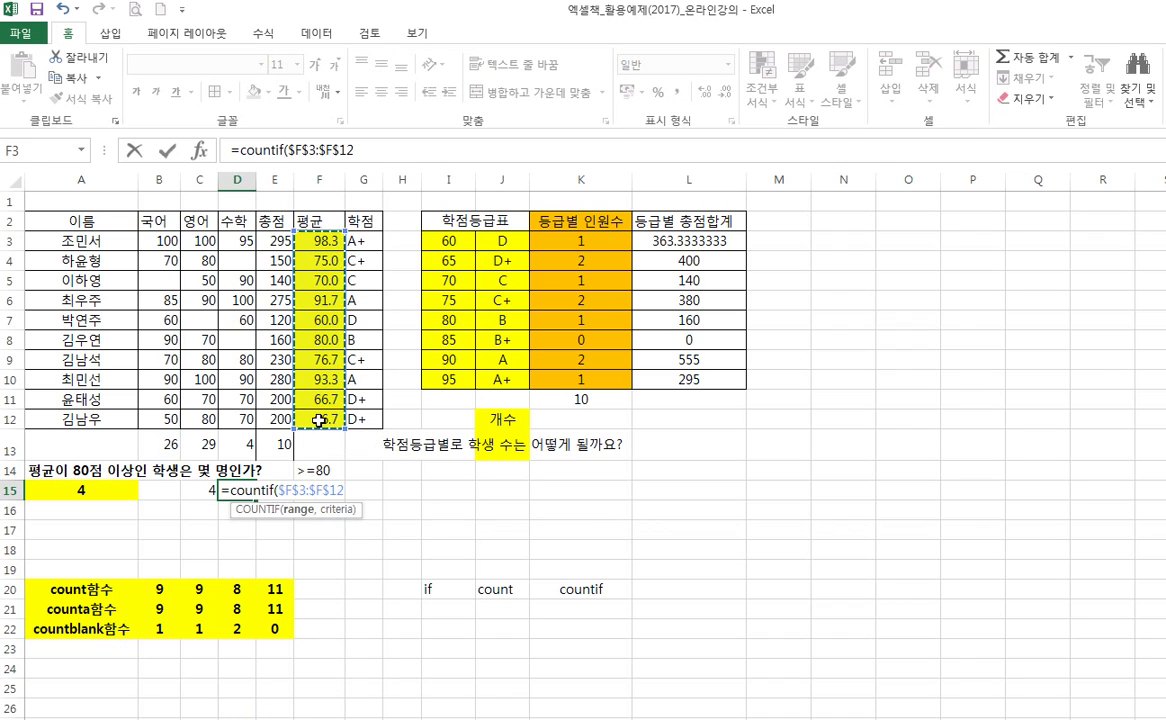
pyautogui.write(',')
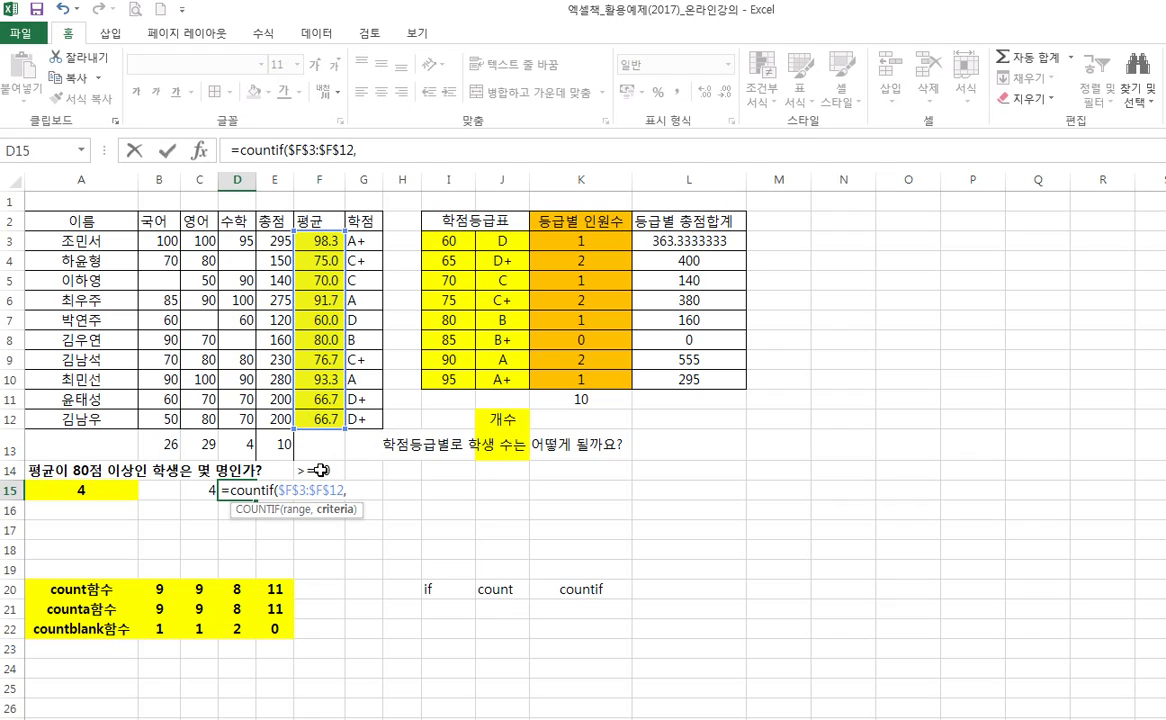
pyautogui.click(320, 470)
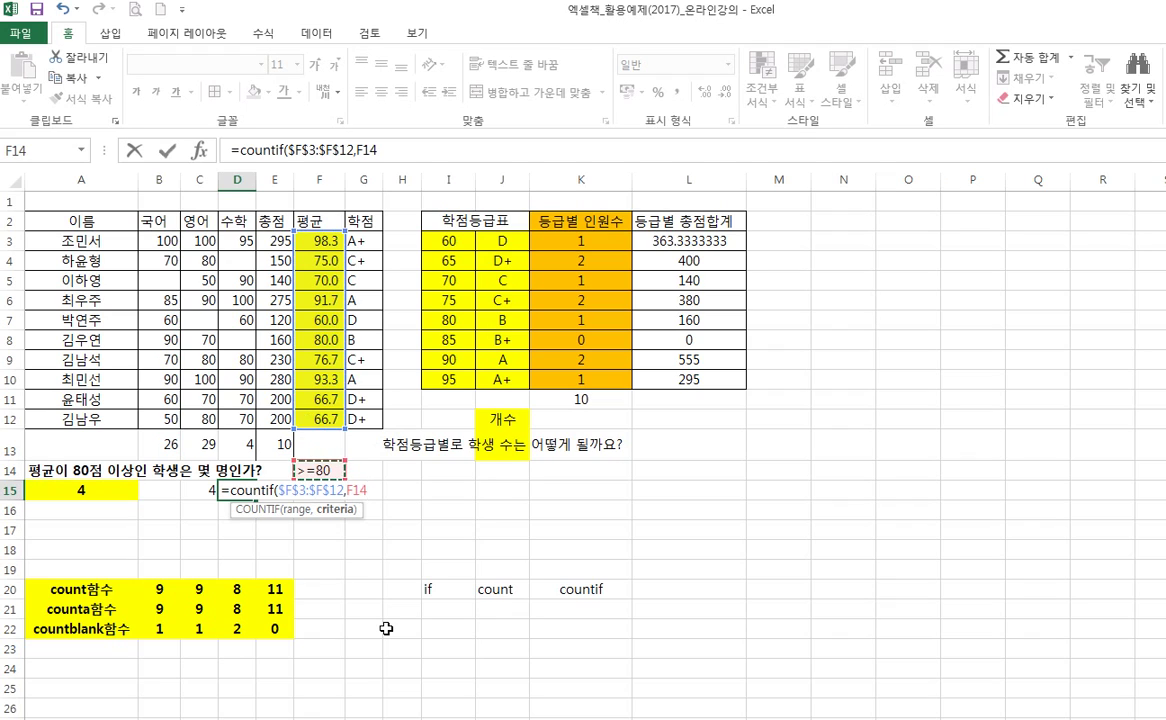
pyautogui.write(')')
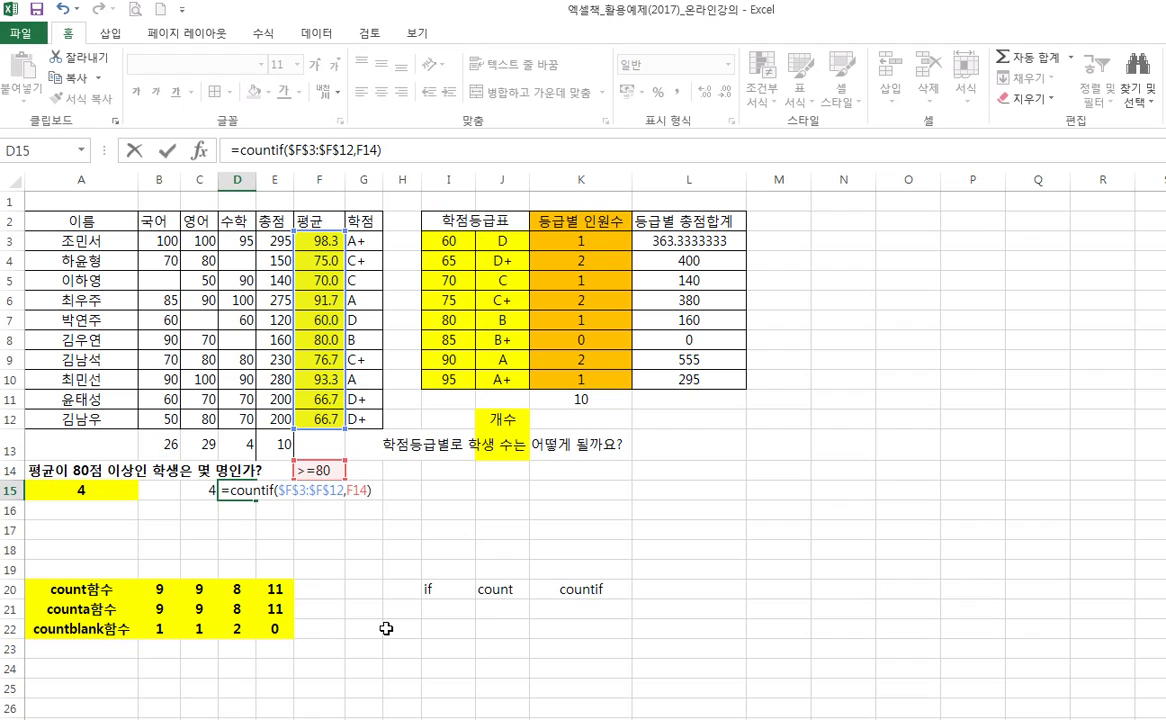
pyautogui.press('Return')
pyautogui.press('Up')
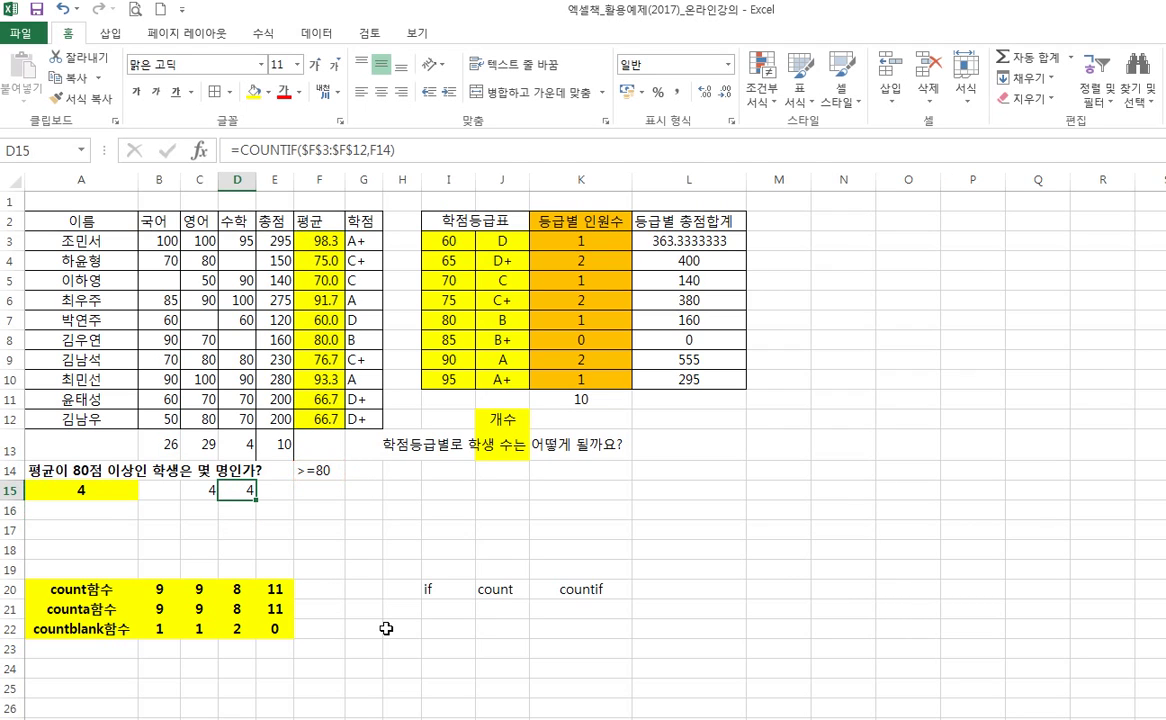
pyautogui.press('Left')
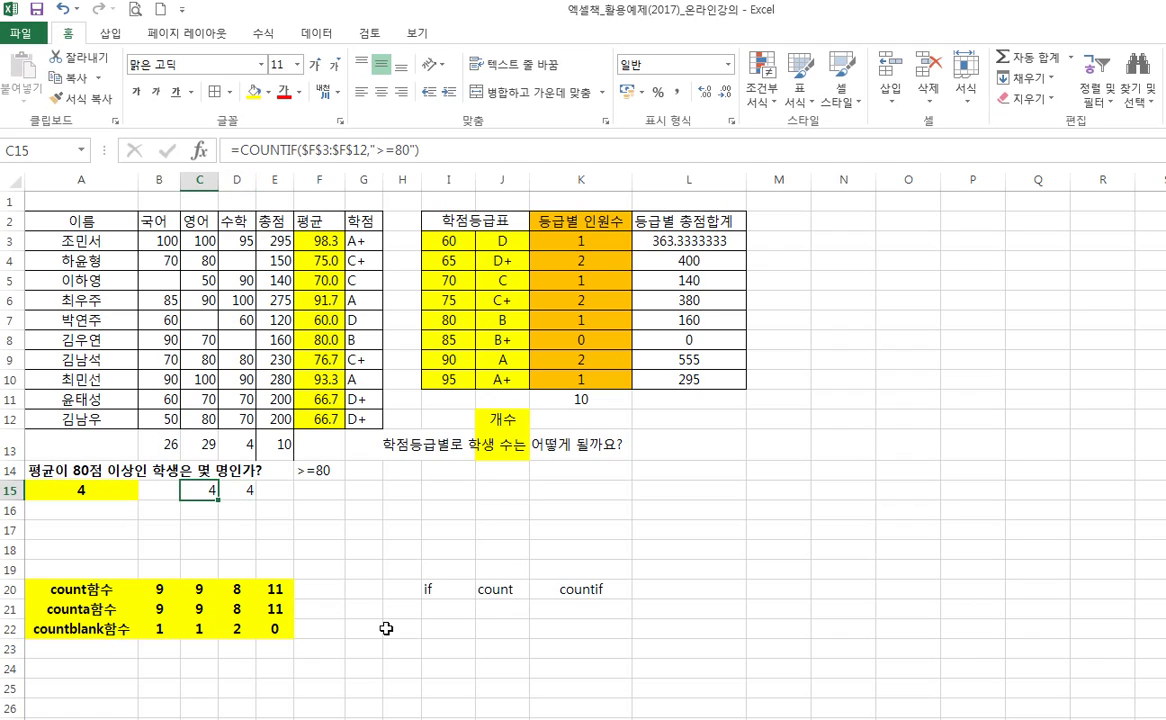
pyautogui.press('Right')
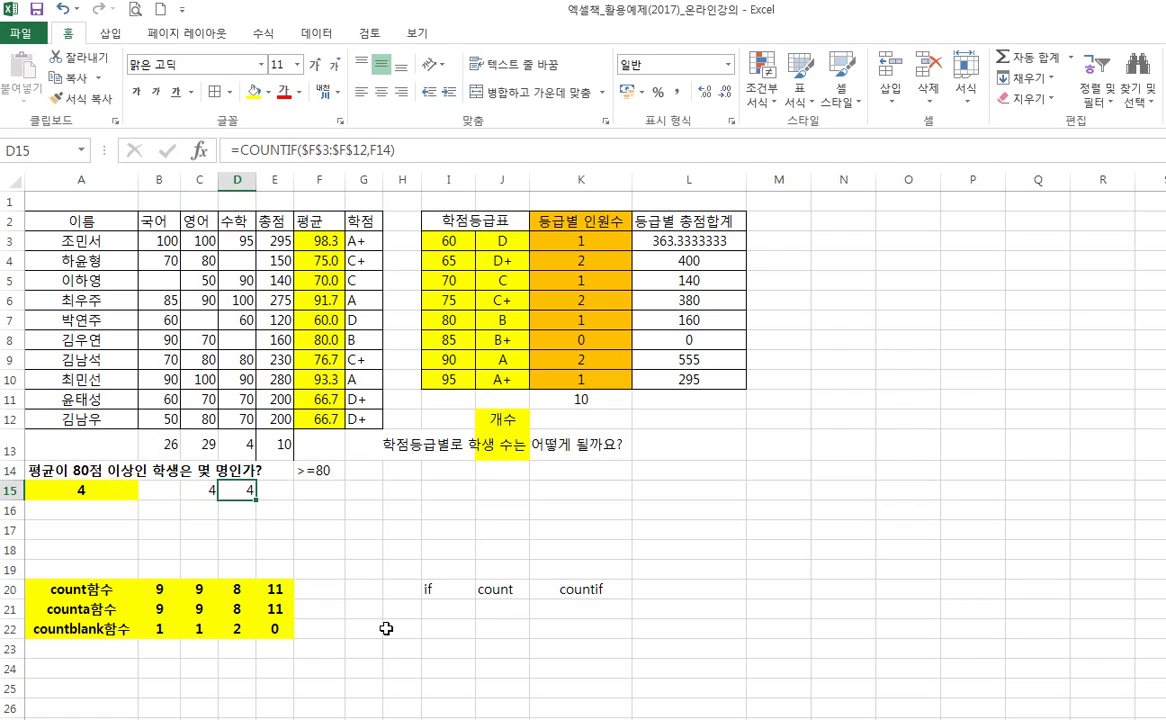
# - Change the criterion text in F14 to >=90
pyautogui.press('Right')
pyautogui.press('Right')
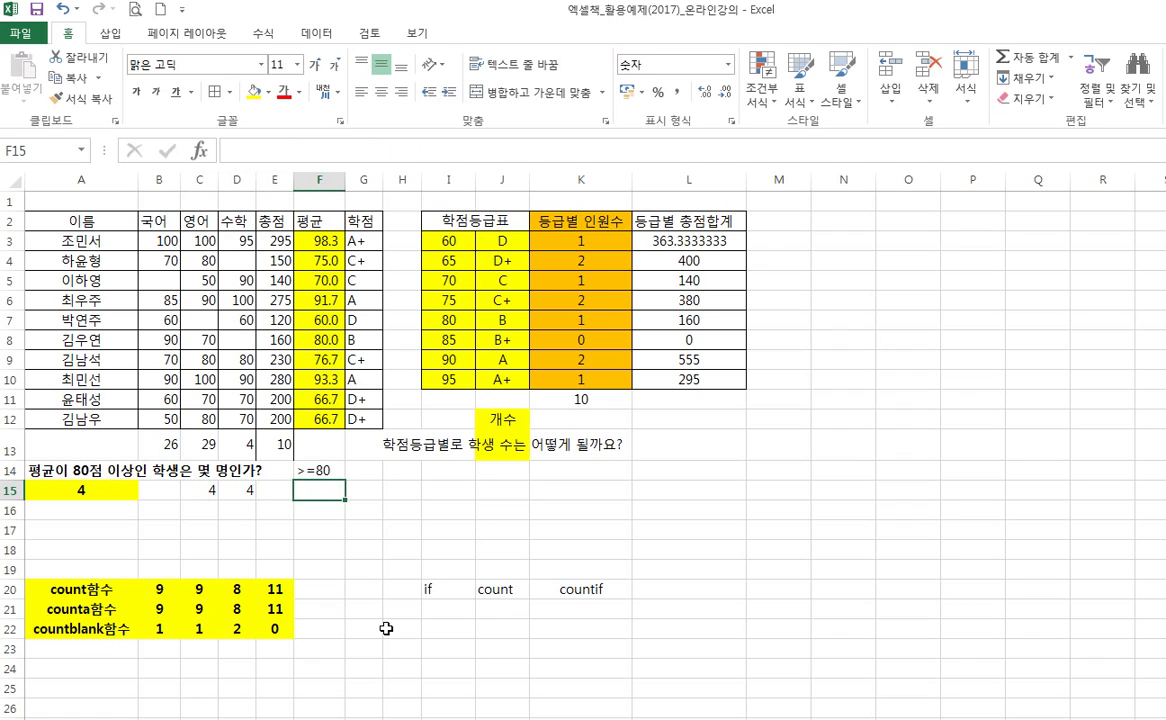
pyautogui.press('Up')
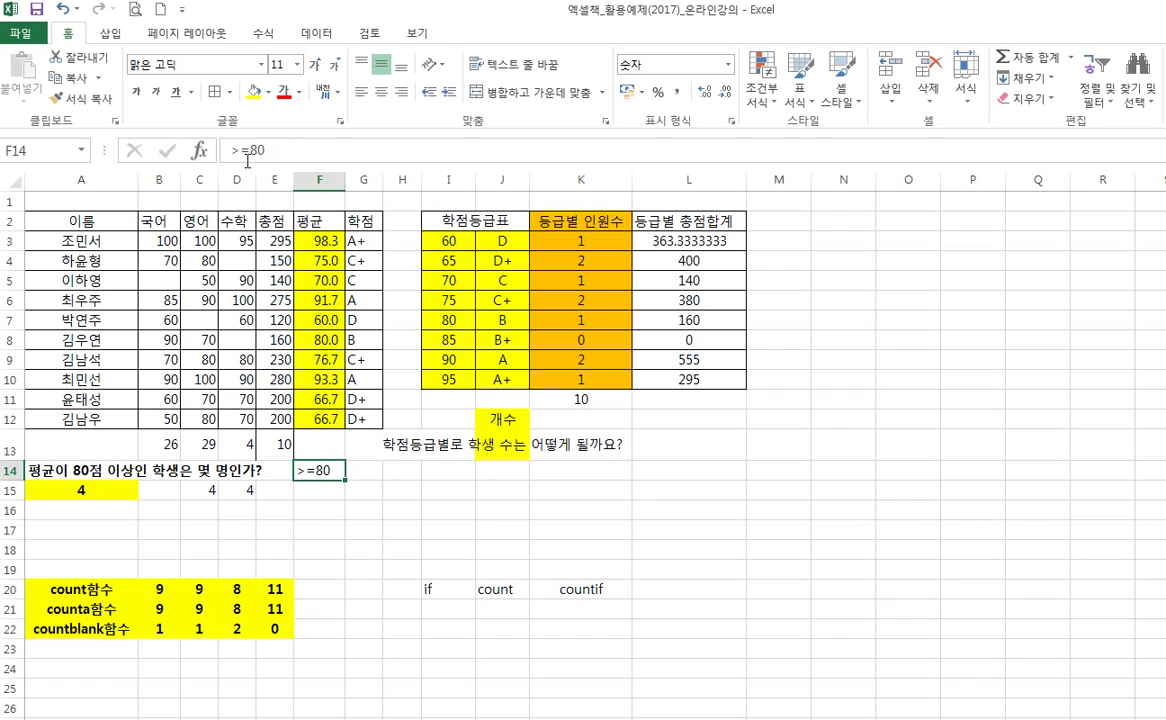
pyautogui.doubleClick(321, 470)
pyautogui.press('BackSpace')
pyautogui.write('9')
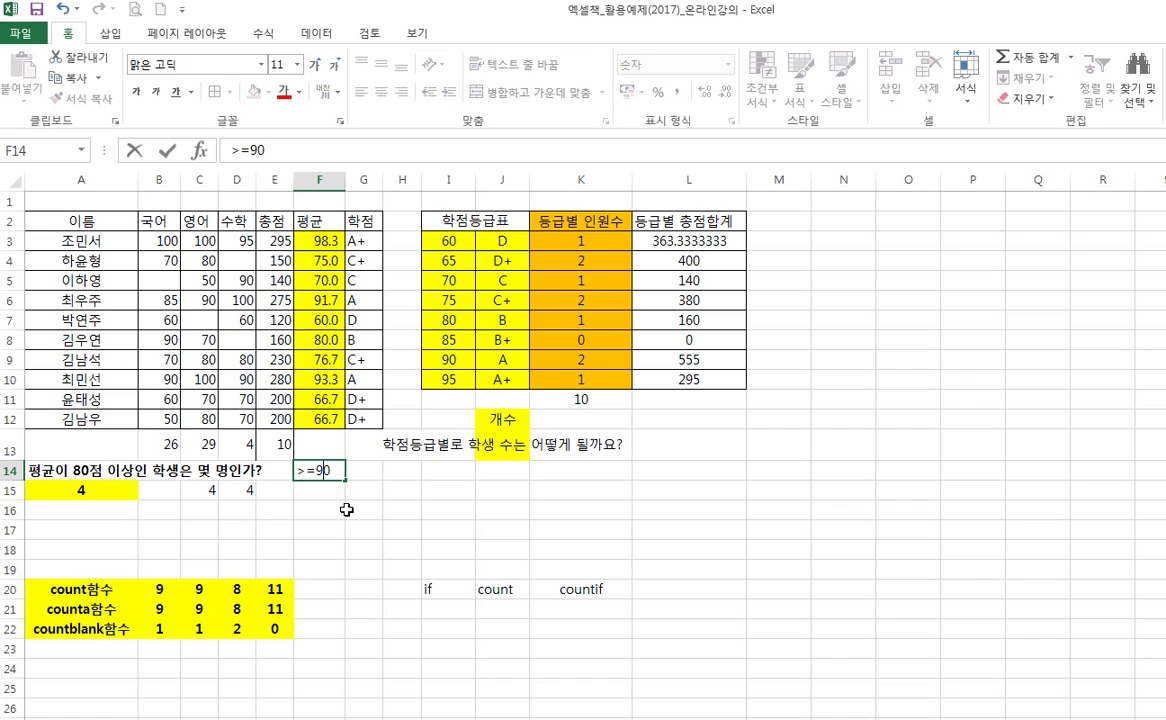
pyautogui.press('Return')
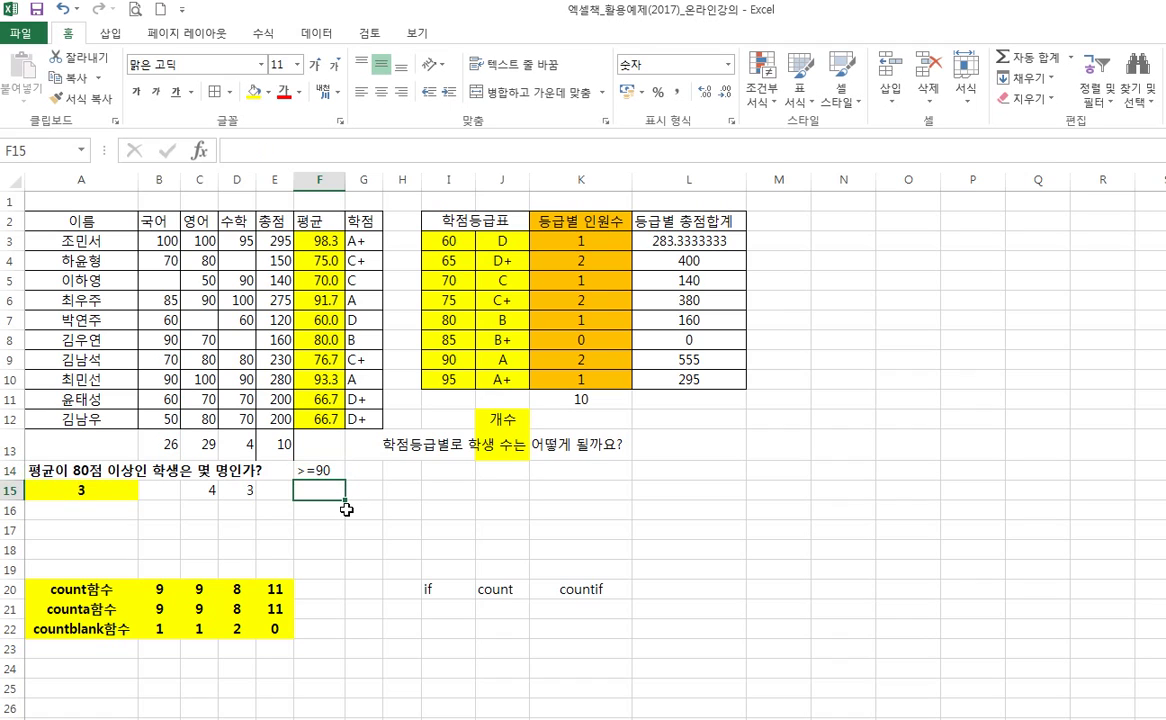